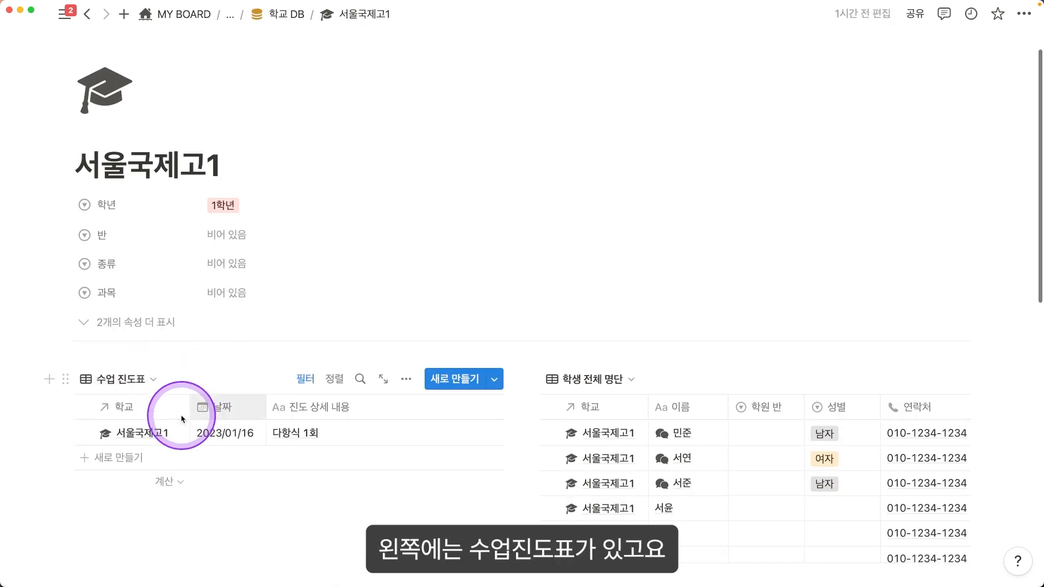
scroll(199, 443, "down", 3)
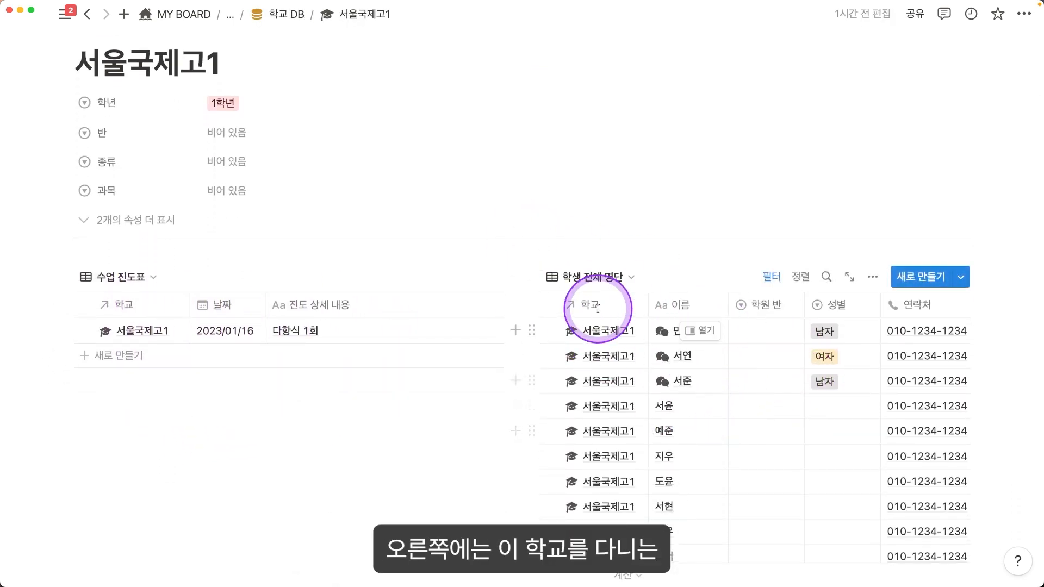
Step: Add a 수업 진도표 row titled 다항식 2회 dated 2023/01/18
scroll(774, 431, "down", 5)
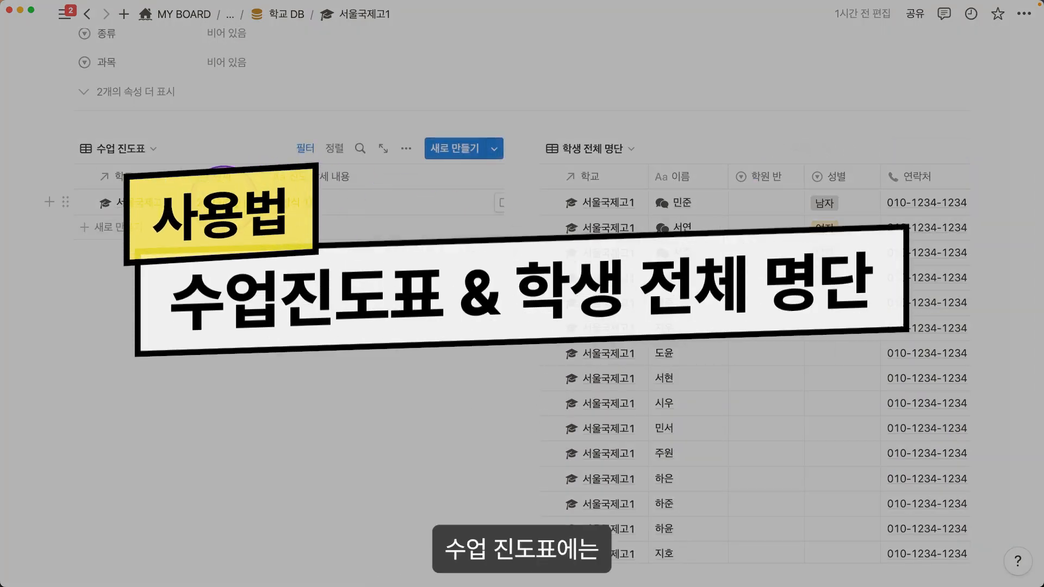
left_click(143, 228)
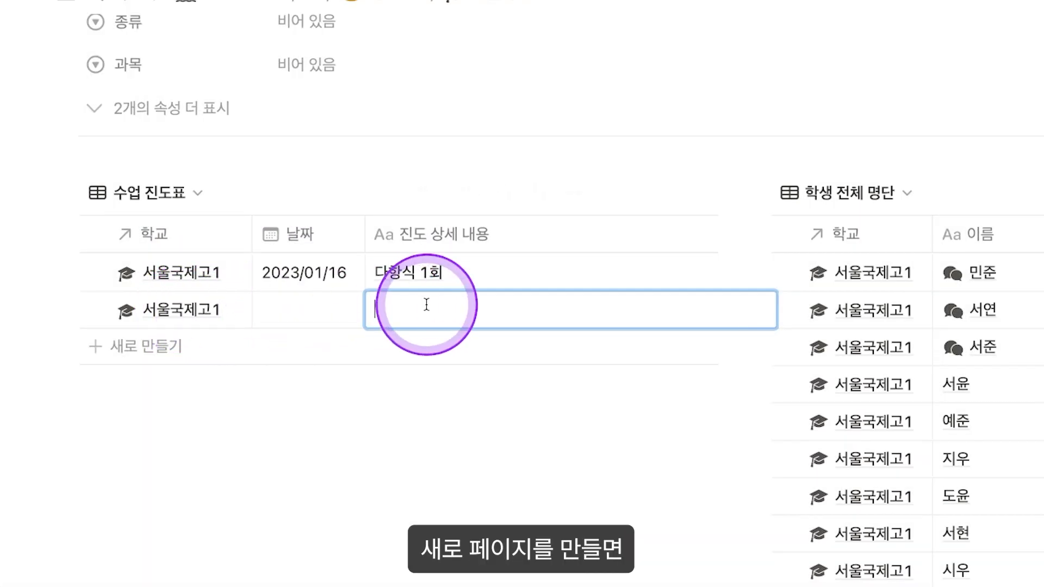
type("다항식 2회")
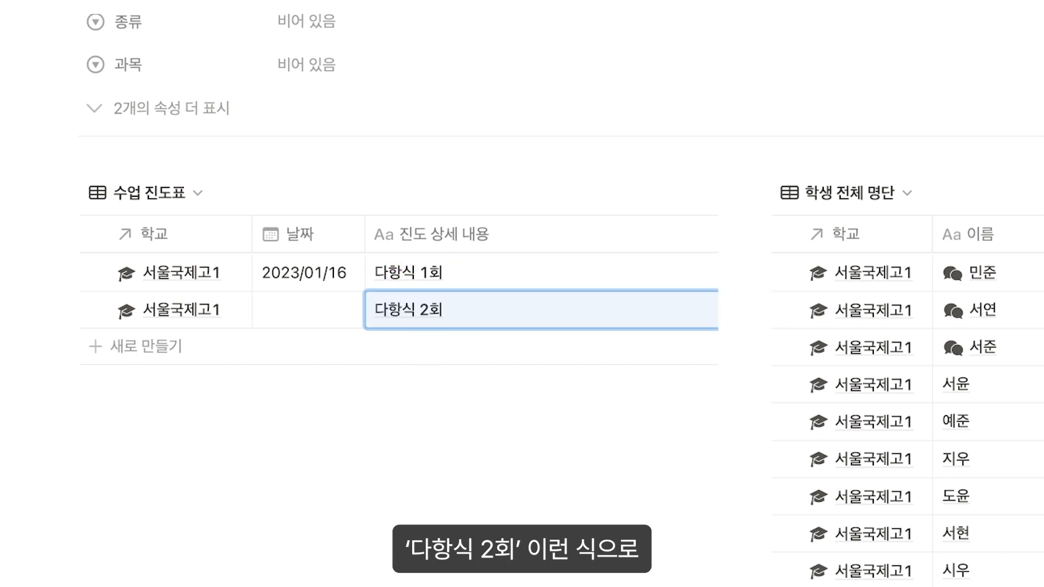
left_click(315, 308)
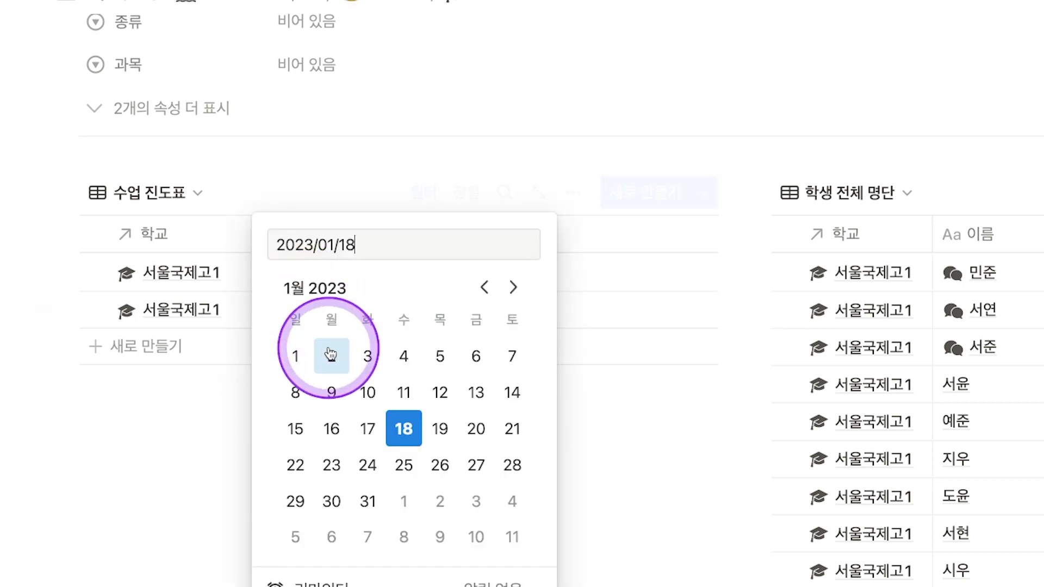
left_click(645, 438)
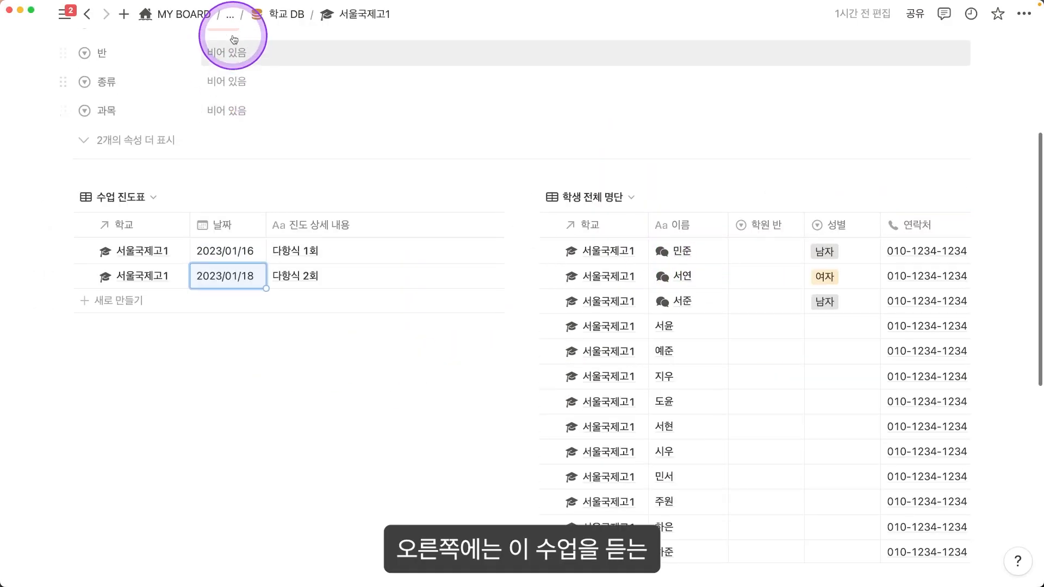
Step: Open the first student's page in a side panel
scroll(321, 112, "up", 5)
scroll(630, 243, "down", 7)
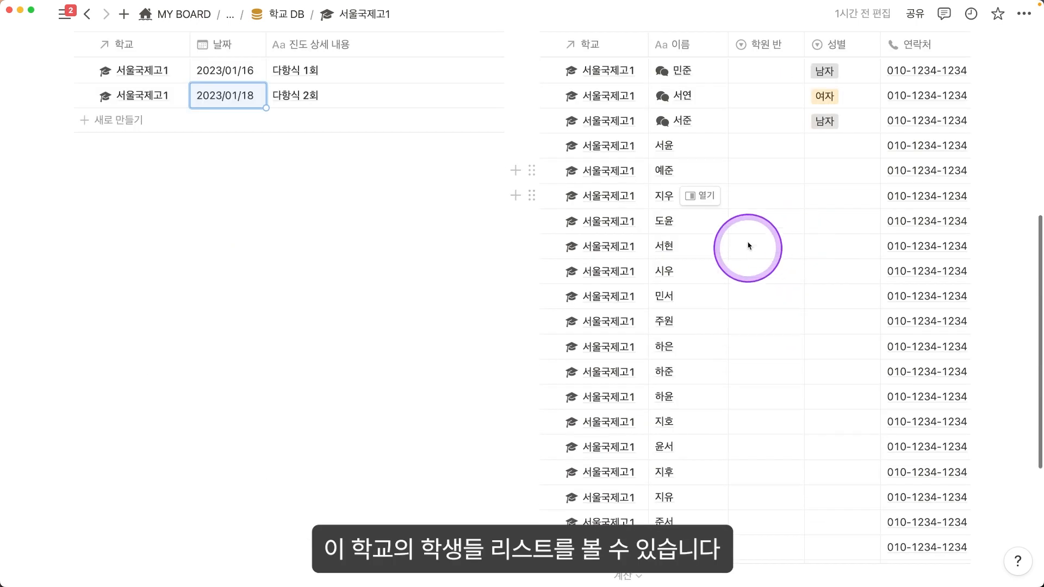
scroll(761, 179, "up", 1)
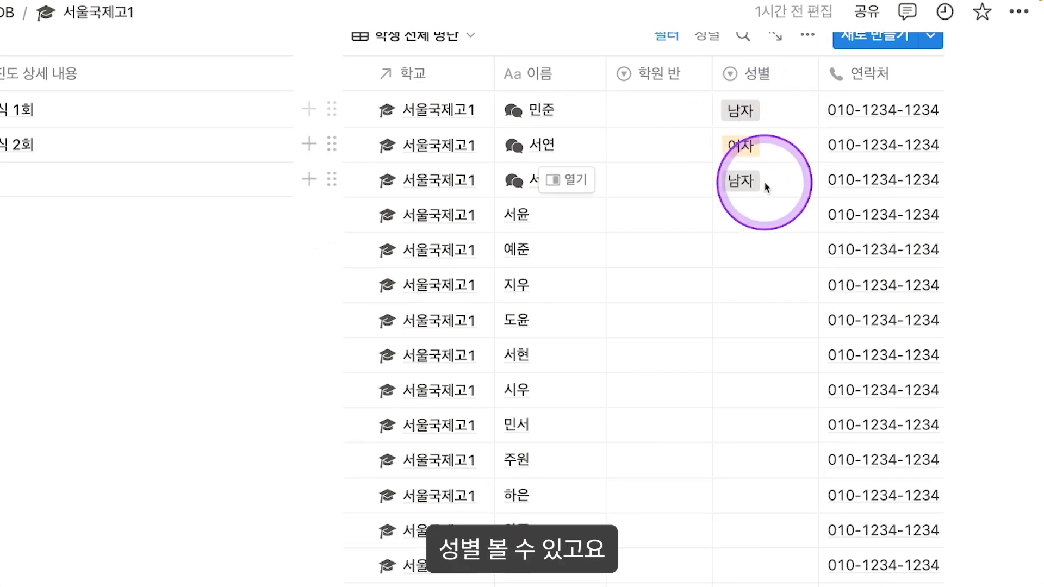
scroll(801, 267, "right", 3)
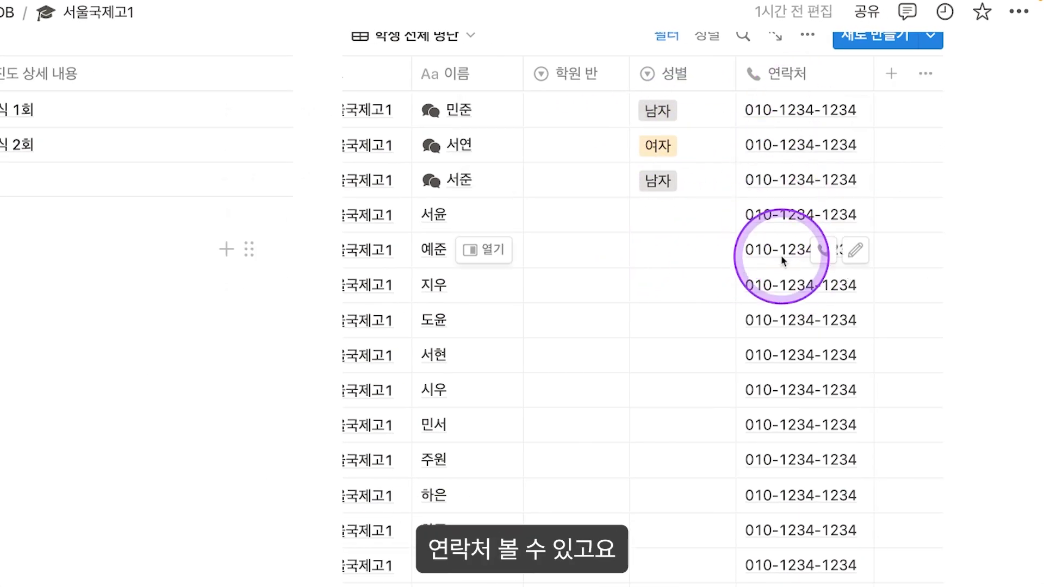
scroll(781, 252, "left", 3)
left_click(566, 108)
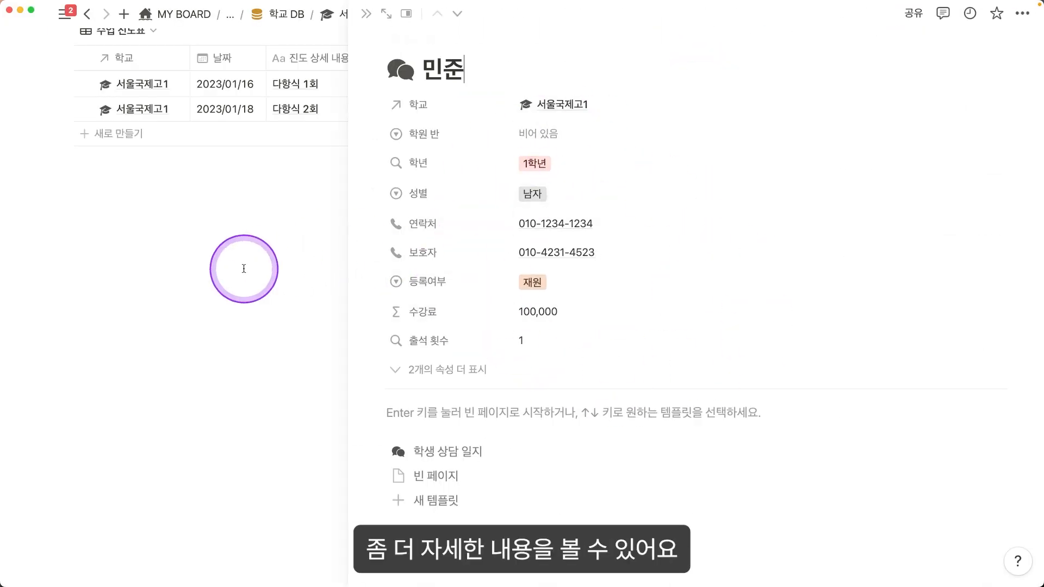
Step: Close the student side panel and move down to the 학부모 공유 페이지 student roster
left_click(243, 269)
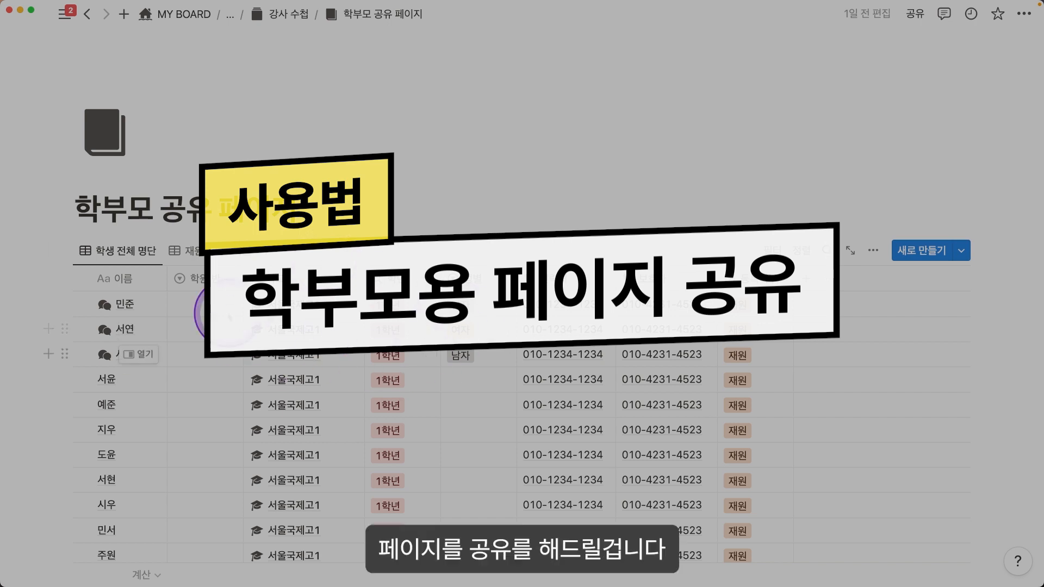
scroll(616, 319, "down", 1)
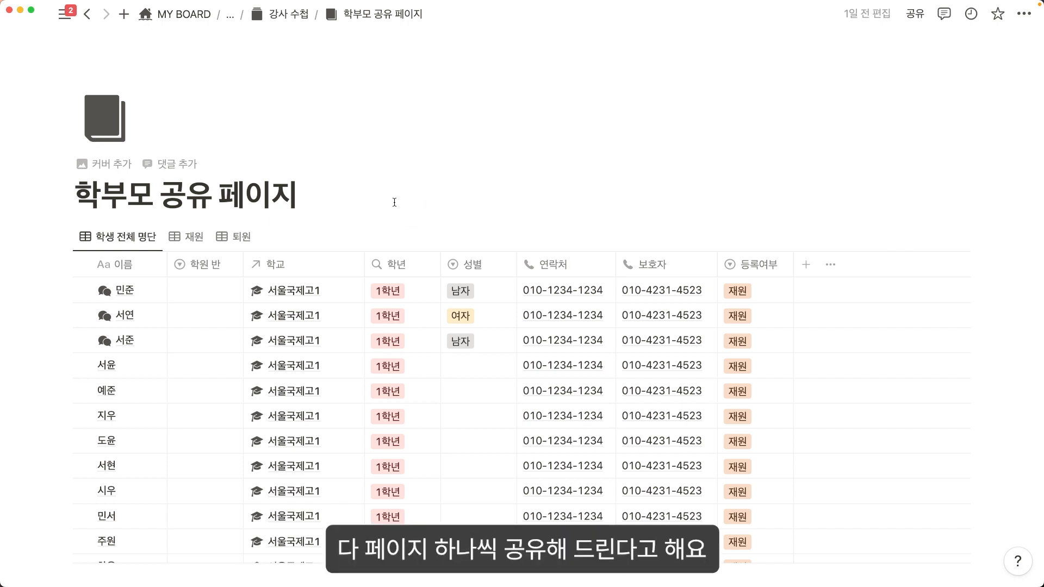
scroll(390, 198, "down", 1)
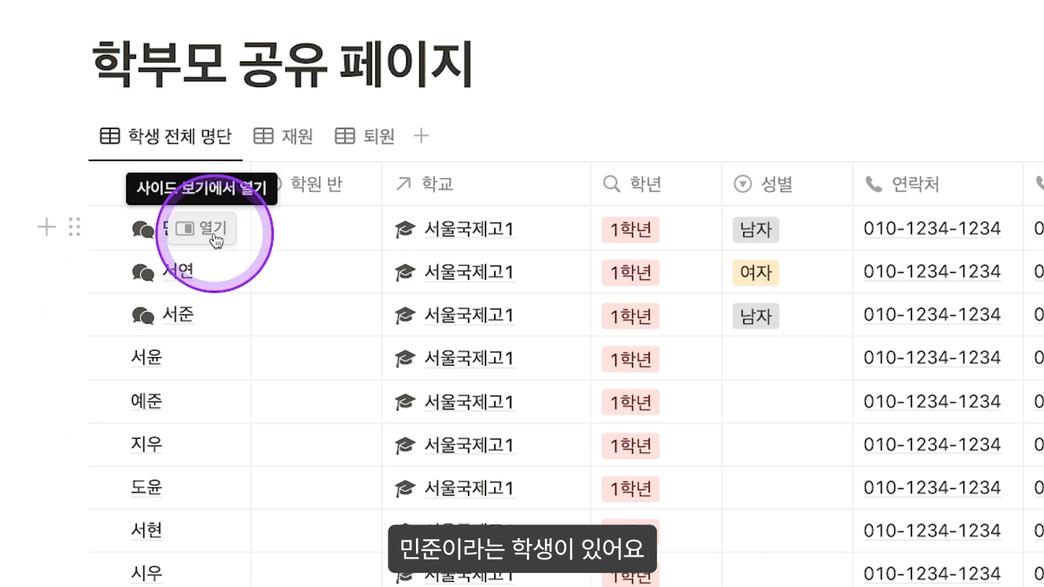
Step: Open the first student's page in full and apply the 학생 상담 일지 template
left_click(215, 233)
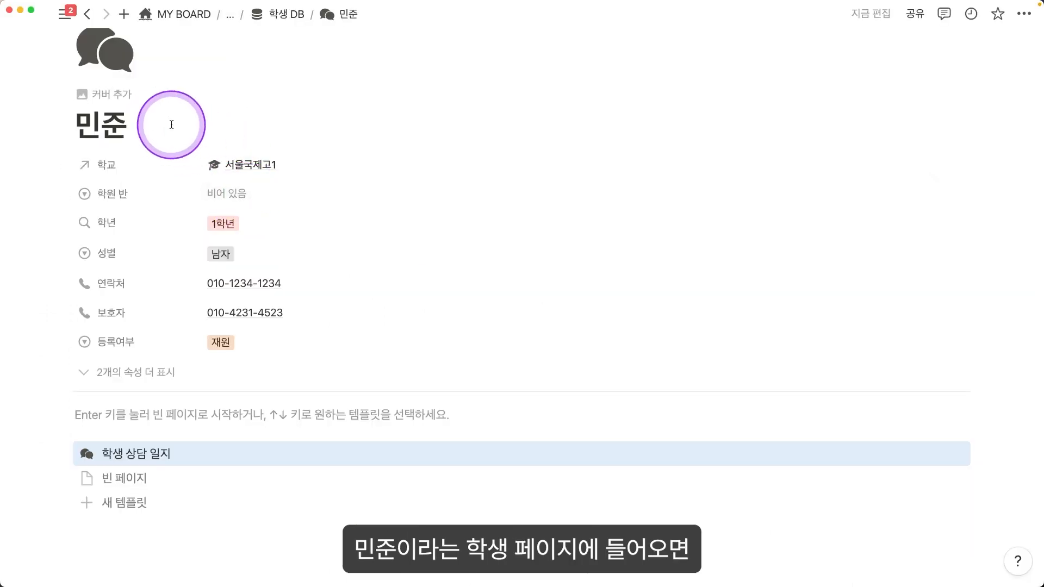
scroll(171, 125, "down", 1)
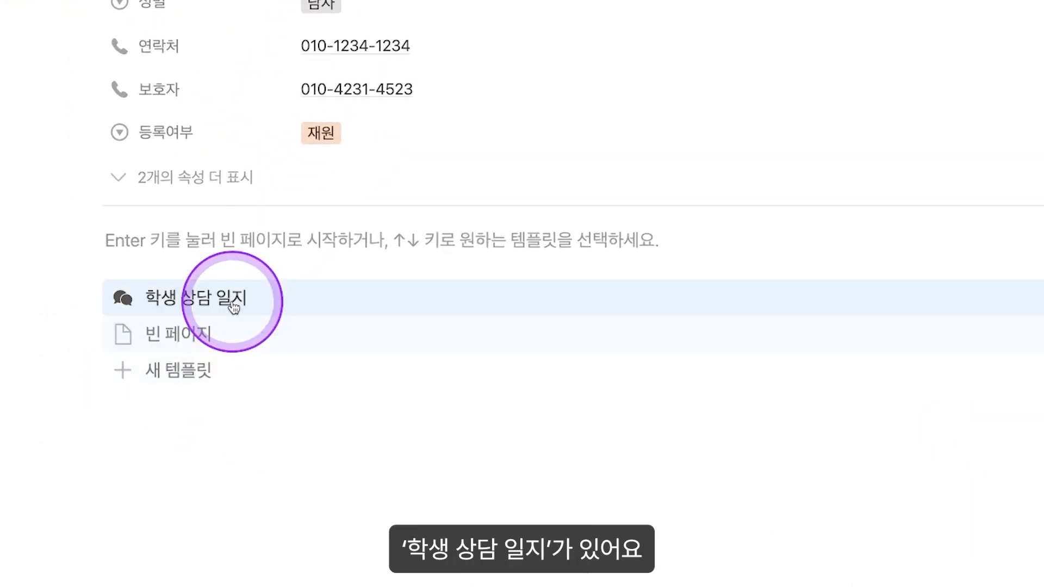
left_click(222, 299)
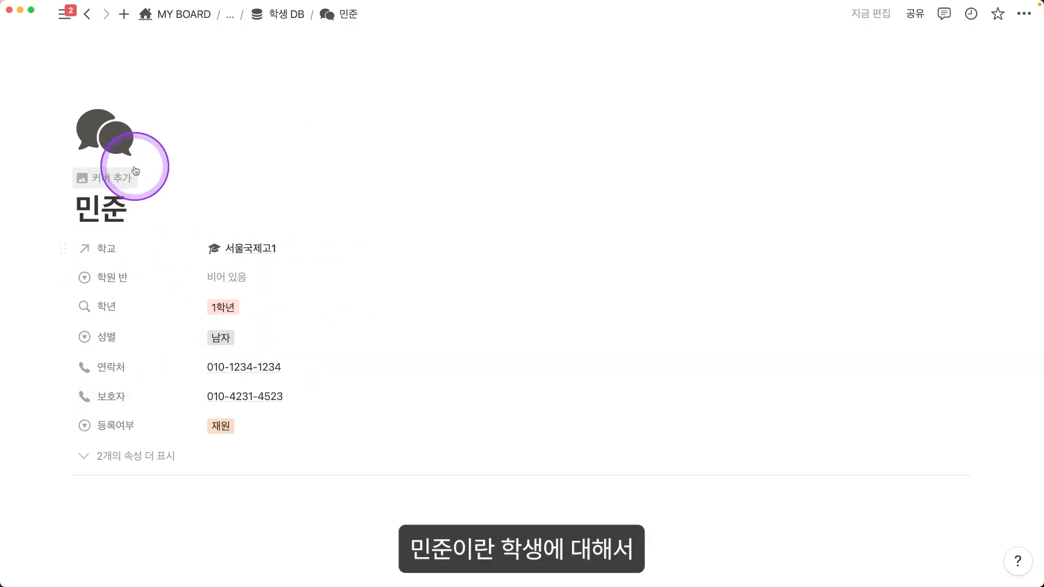
Step: Review the templated page and start editing the second 담임 평가 bullet
scroll(229, 234, "down", 1)
scroll(228, 234, "down", 2)
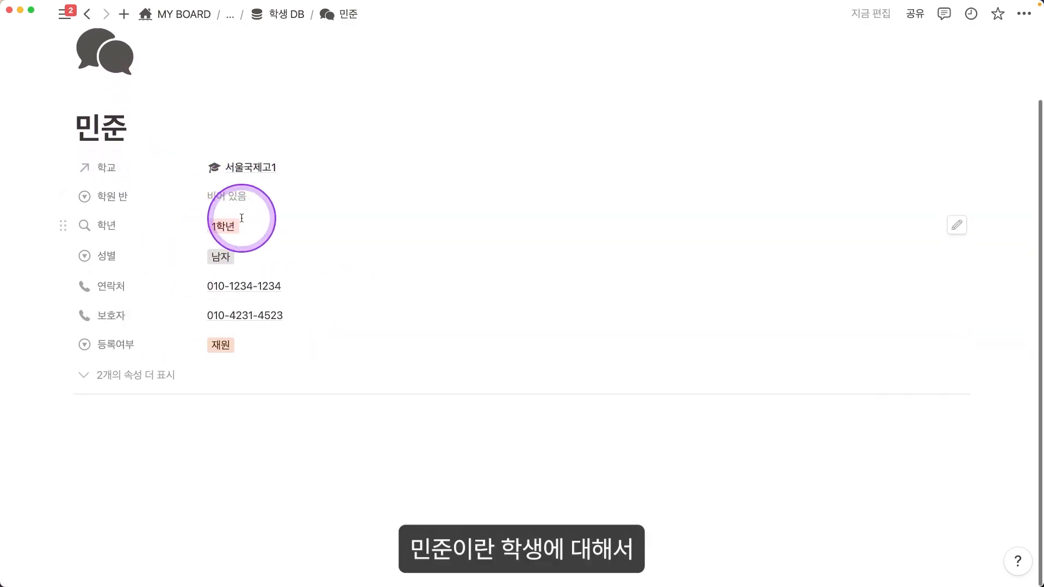
scroll(430, 435, "down", 5)
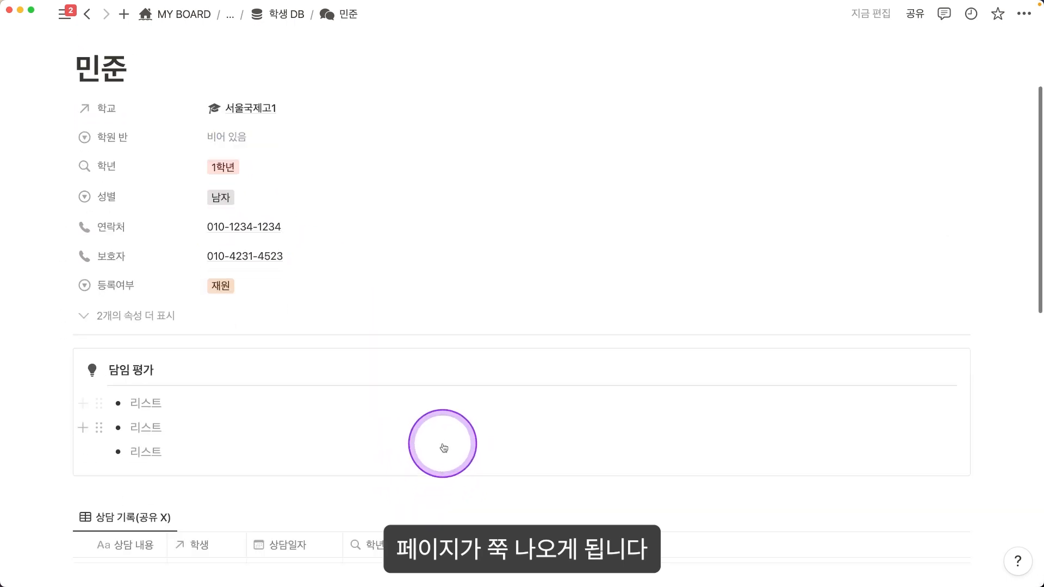
scroll(195, 192, "up", 1)
scroll(196, 192, "up", 1)
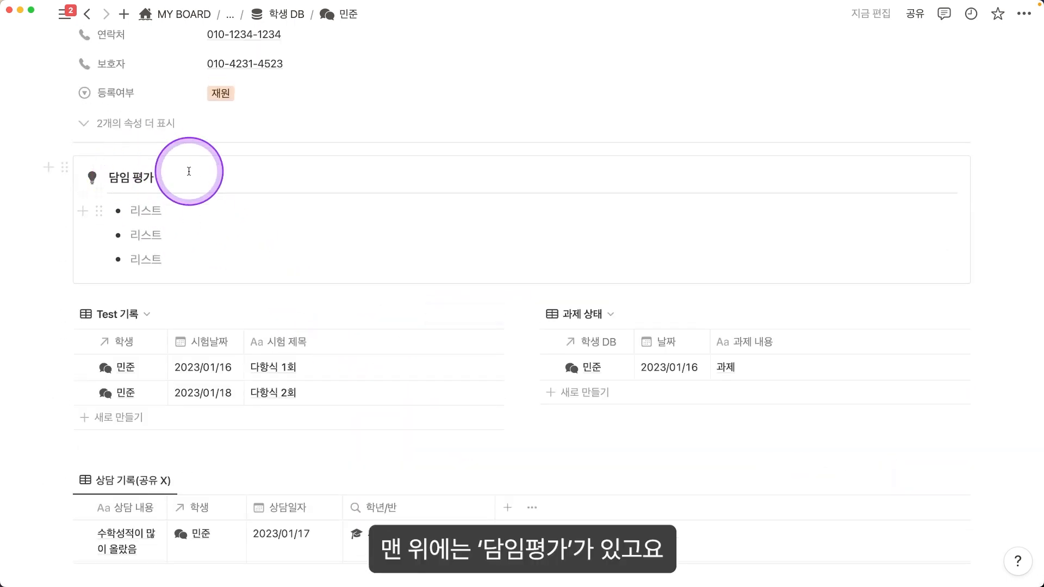
scroll(218, 238, "up", 3)
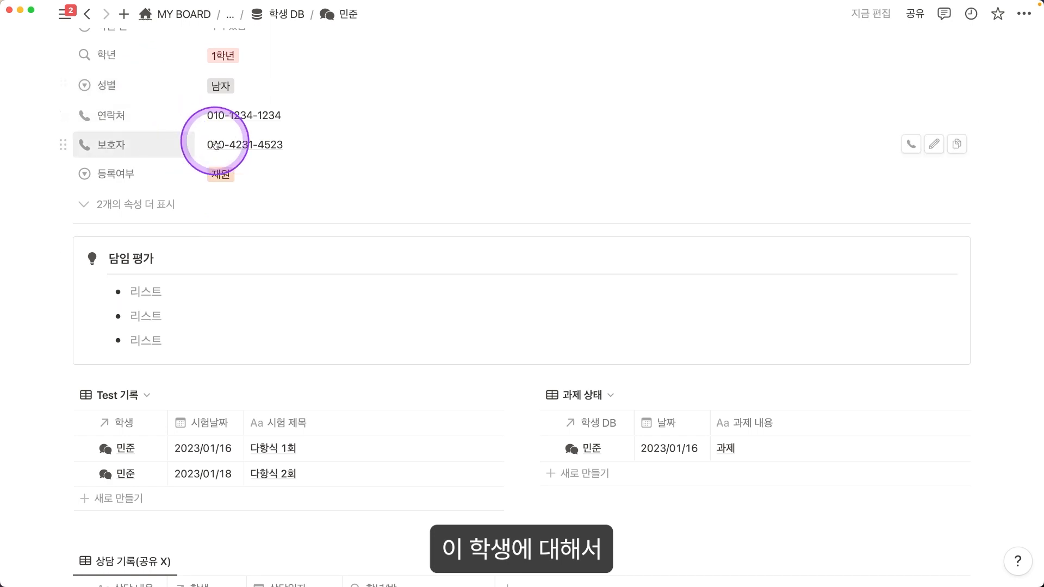
left_click(157, 326)
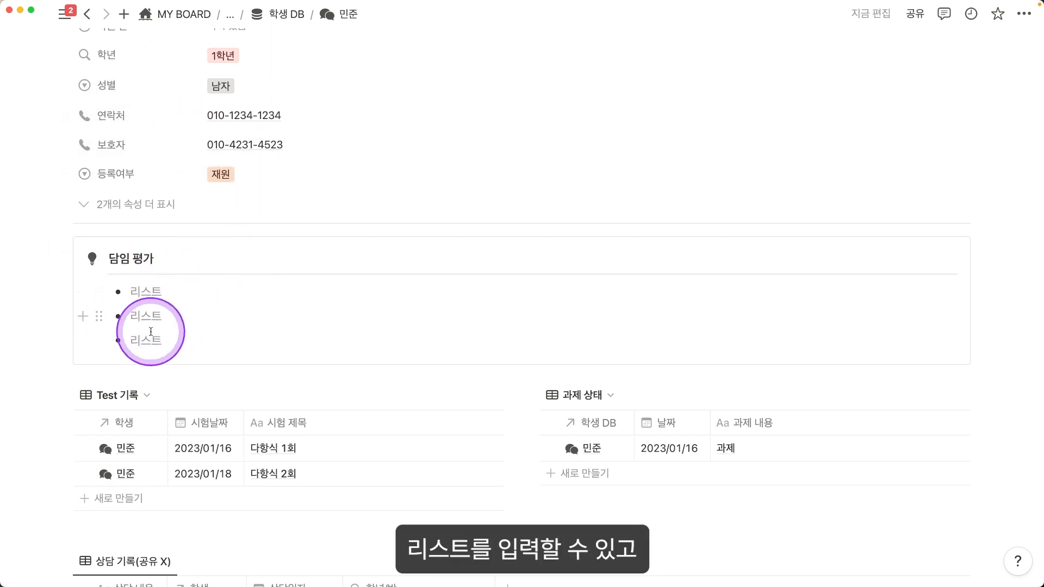
scroll(197, 334, "down", 4)
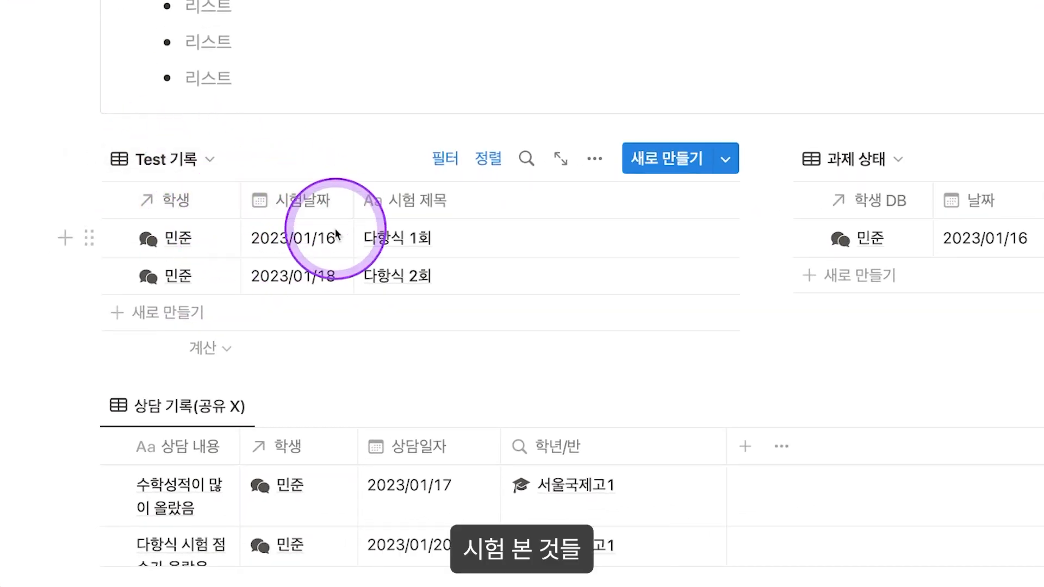
Step: Narrow the 시험 제목 column of the Test 기록 table
scroll(562, 239, "right", 3)
scroll(562, 239, "right", 2)
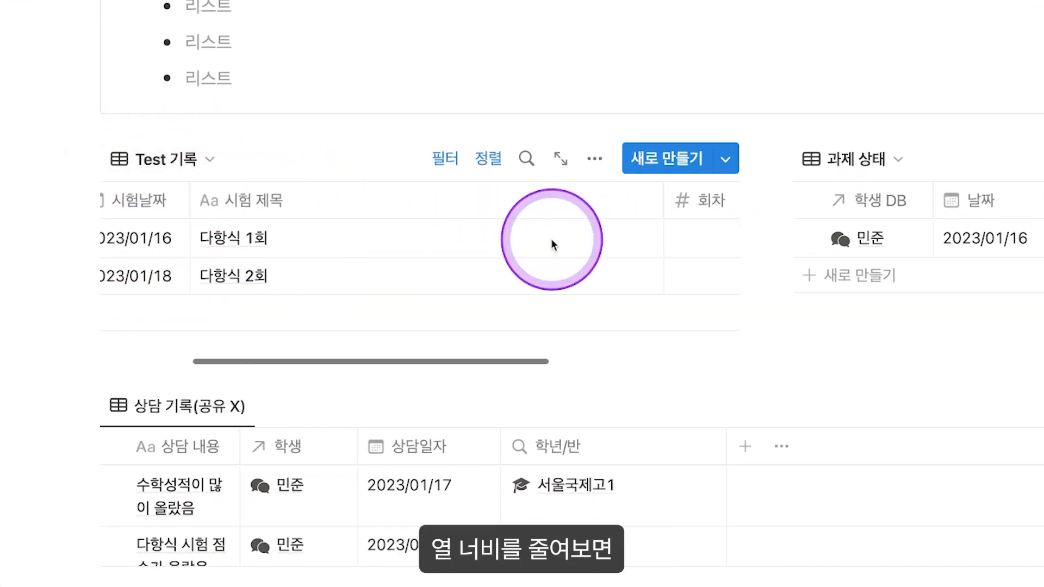
left_click_drag(633, 202, 385, 200)
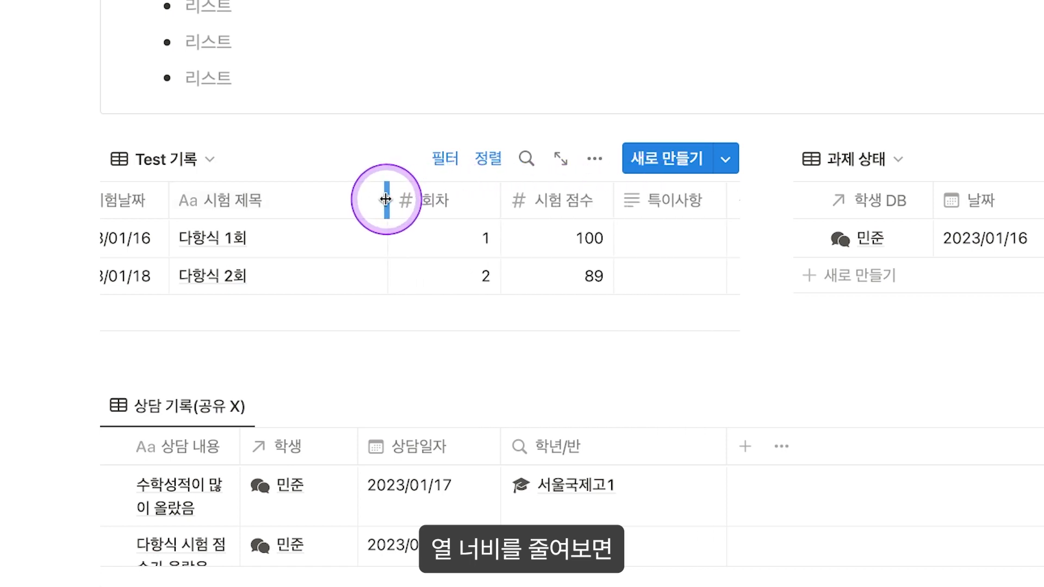
scroll(390, 264, "left", 3)
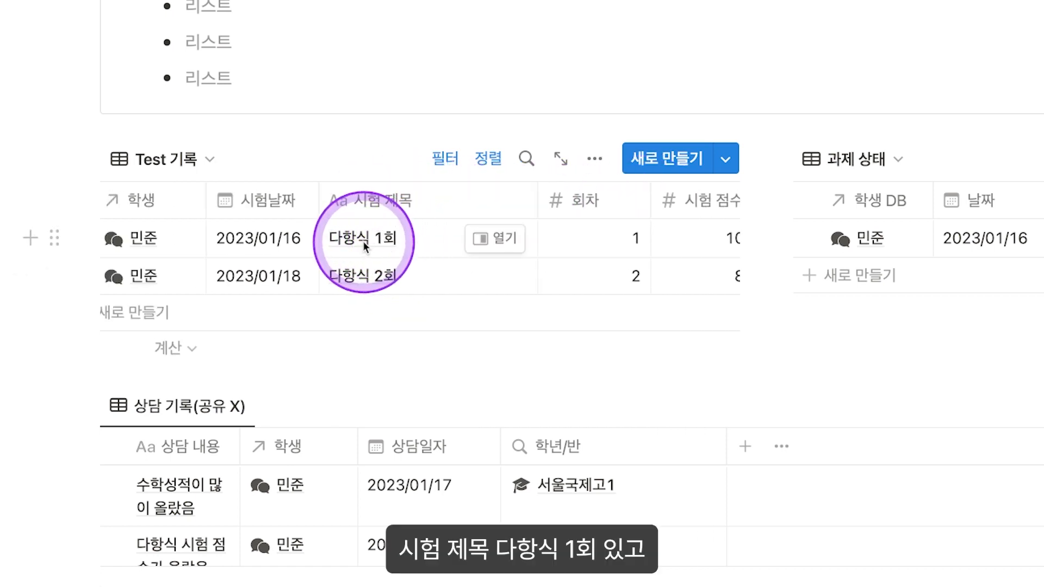
Step: Show the 시험 점수 average, 94.5, beneath the Test 기록 table
scroll(557, 239, "right", 1)
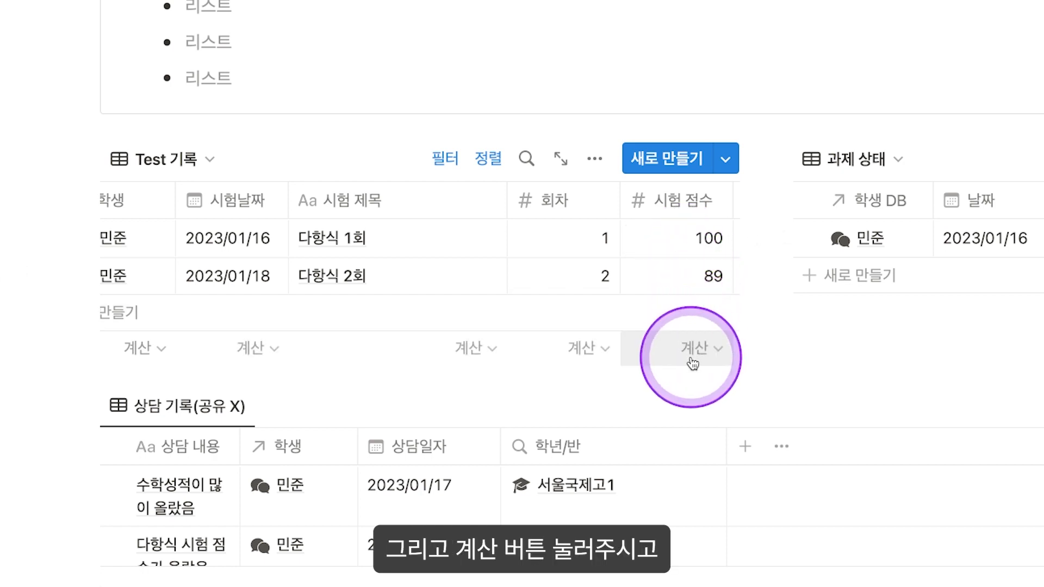
left_click(690, 359)
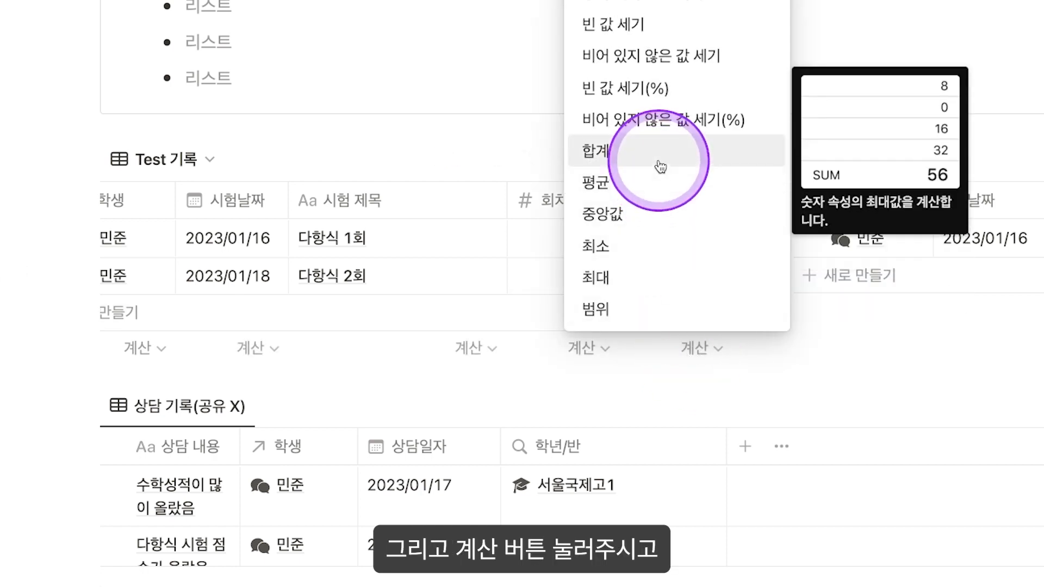
left_click(655, 195)
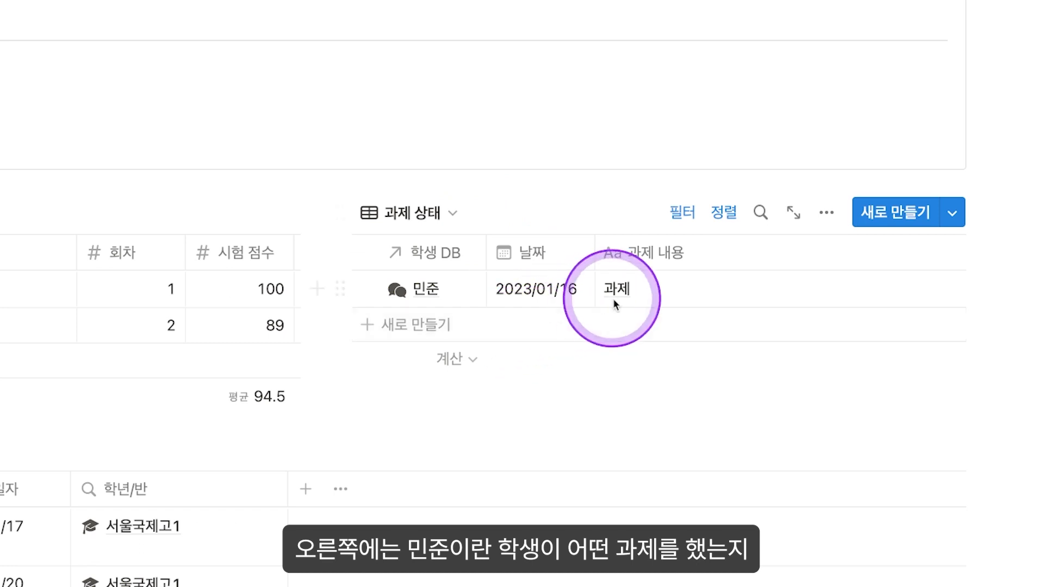
Step: Add a 과제 상태 row reading 과제 내용 dated 2023/01/18 for 민준
scroll(633, 282, "right", 6)
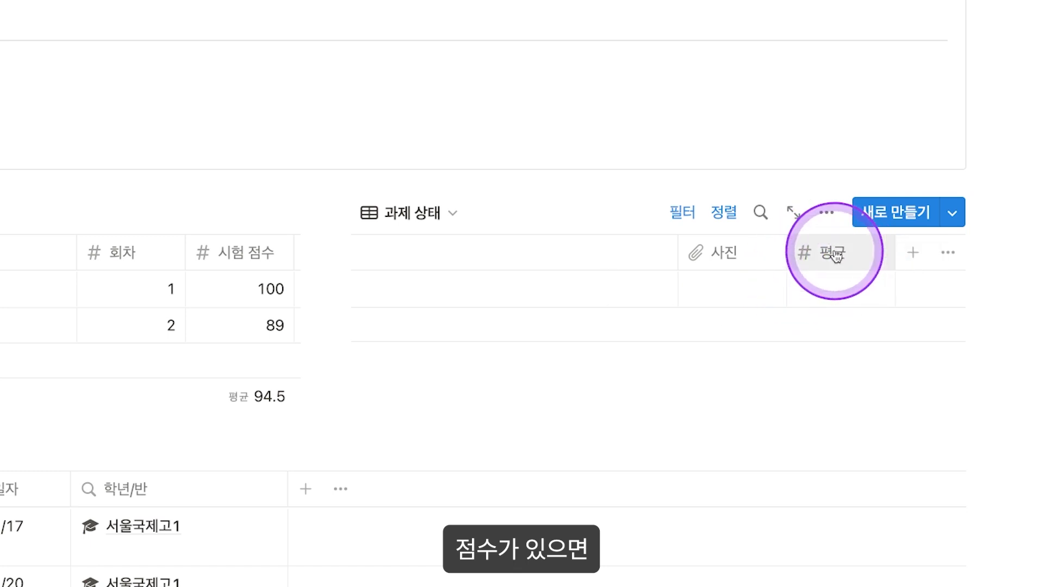
left_click(862, 284)
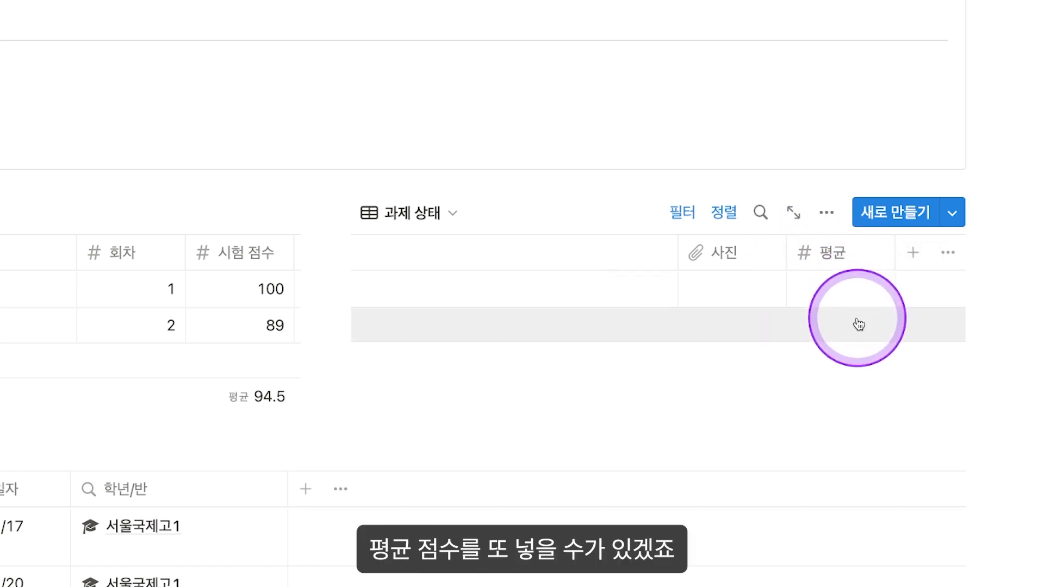
scroll(858, 323, "left", 6)
scroll(447, 323, "left", 2)
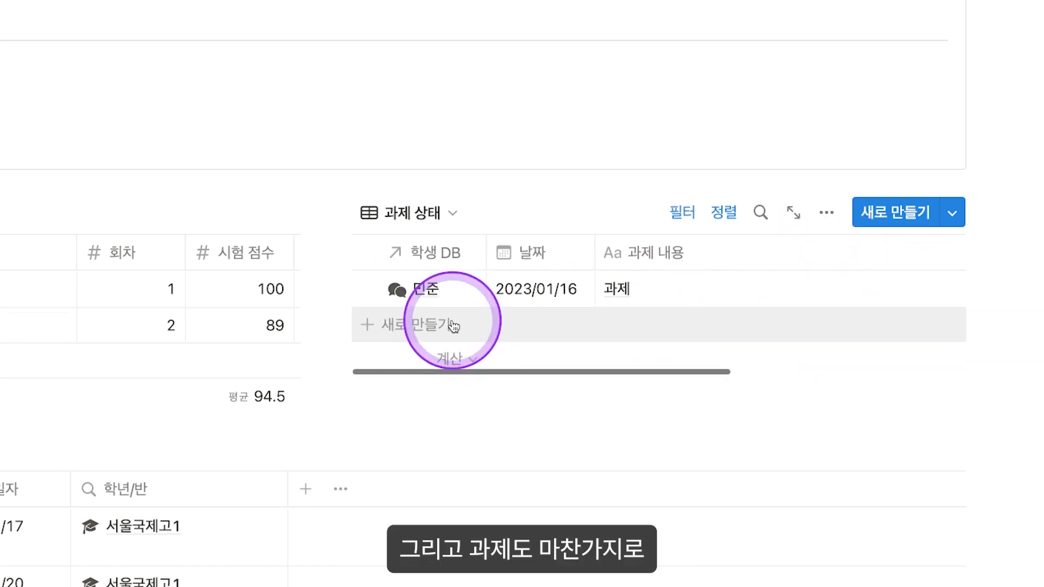
left_click(449, 323)
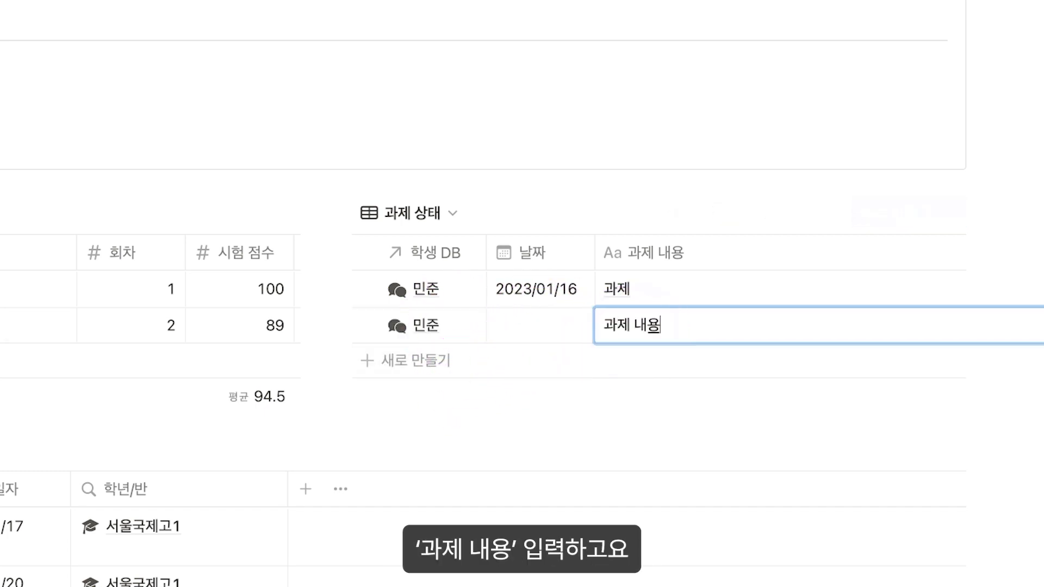
left_click(546, 334)
left_click(631, 261)
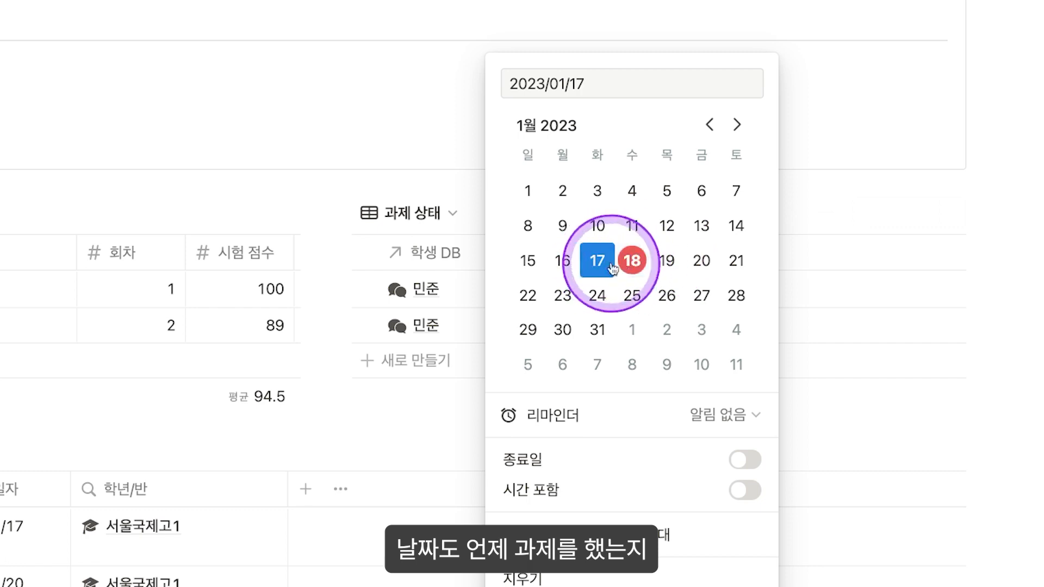
left_click(419, 266)
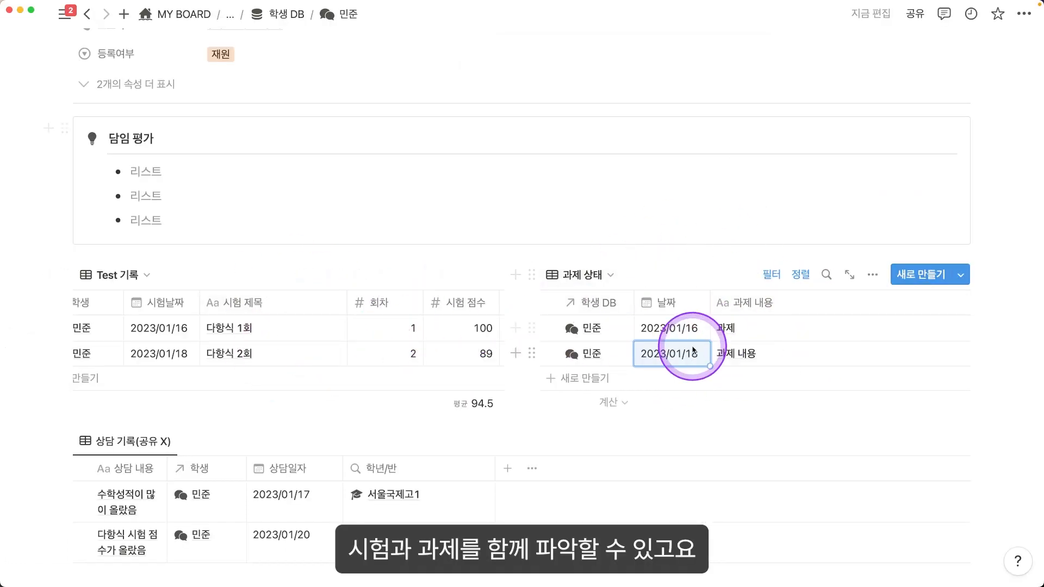
scroll(625, 339, "down", 3)
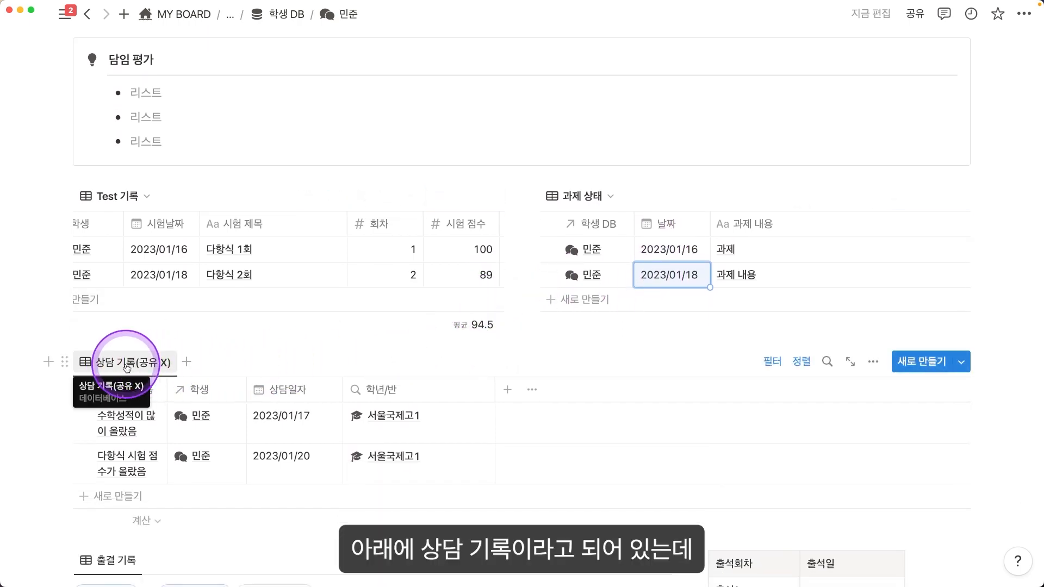
Step: Widen the 상담 내용 column and move the 학생 column ahead of it
scroll(126, 368, "down", 2)
left_click_drag(272, 214, 443, 215)
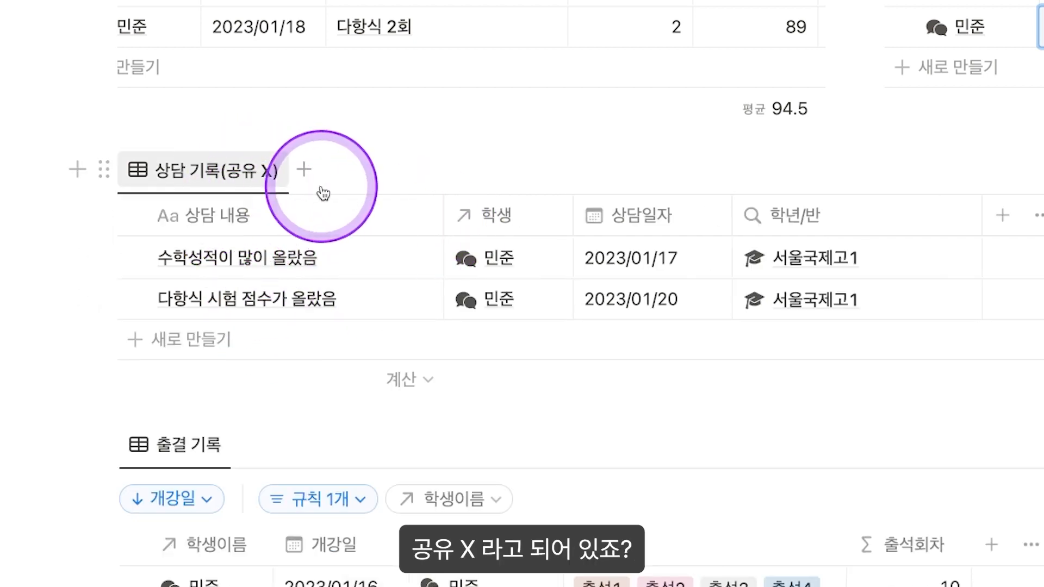
left_click_drag(478, 212, 207, 223)
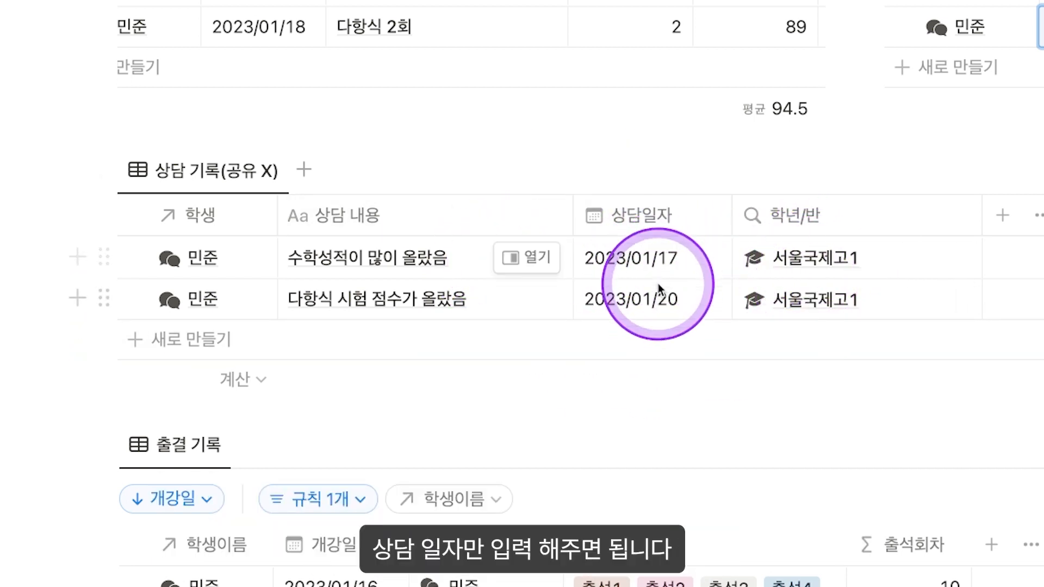
scroll(661, 281, "down", 4)
scroll(672, 283, "down", 3)
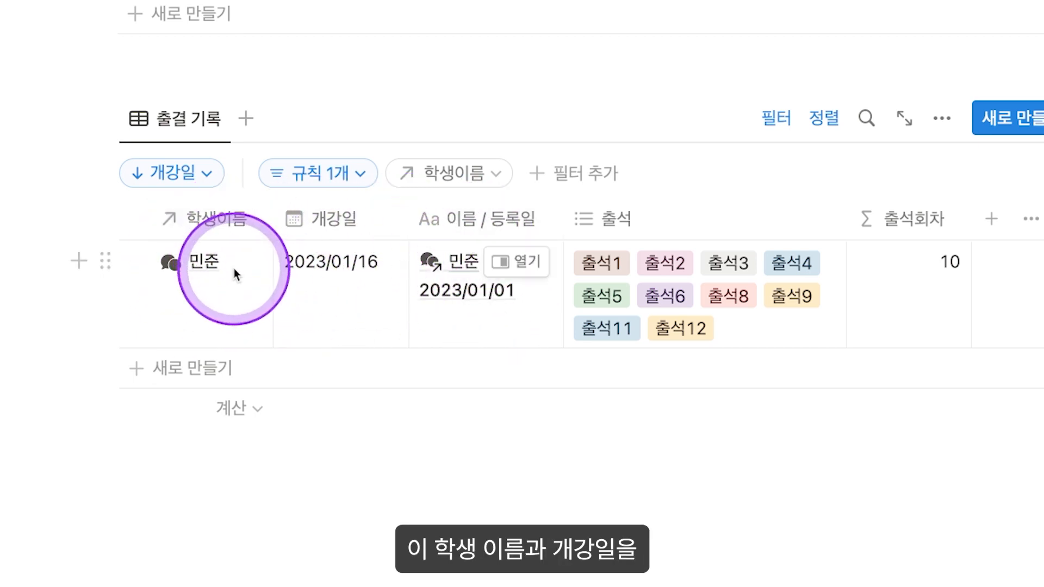
Step: Replace the 이름/등록일 value with '민준 2023/01/16', copying the name from 학생이름
left_click(503, 326)
key("BackSpace")
key("BackSpace")
key("BackSpace")
key("BackSpace")
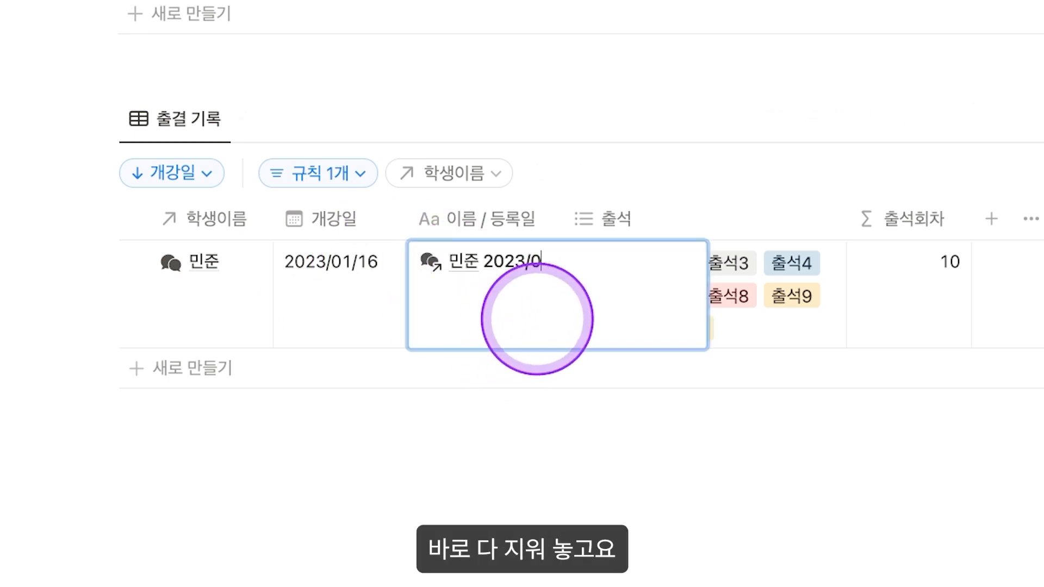
key("Escape")
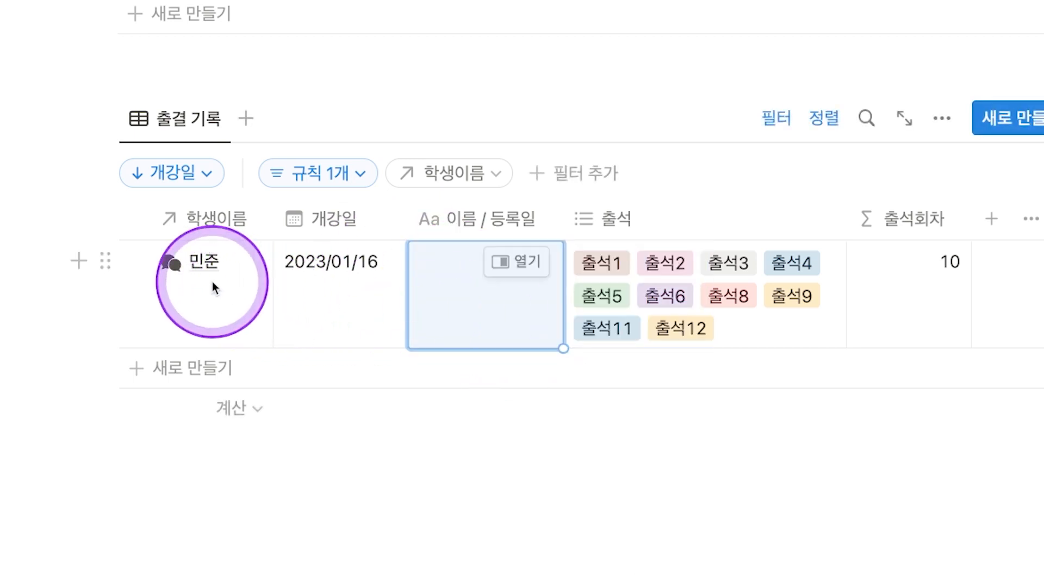
left_click(210, 285)
key("ctrl+c")
key("Right")
key("Right")
key("ctrl+v")
key("Return")
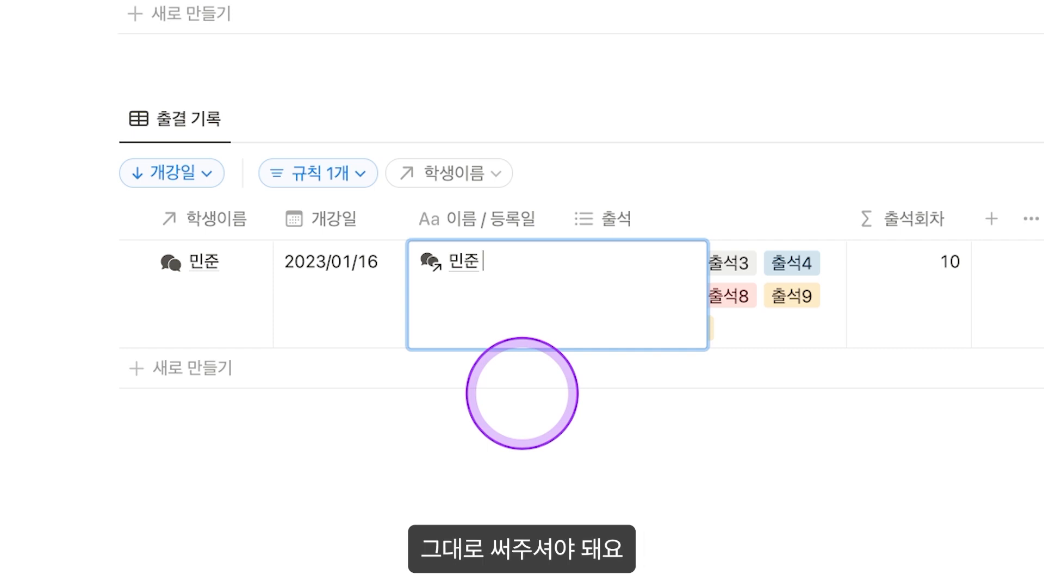
type("2023/01/16")
key("Escape")
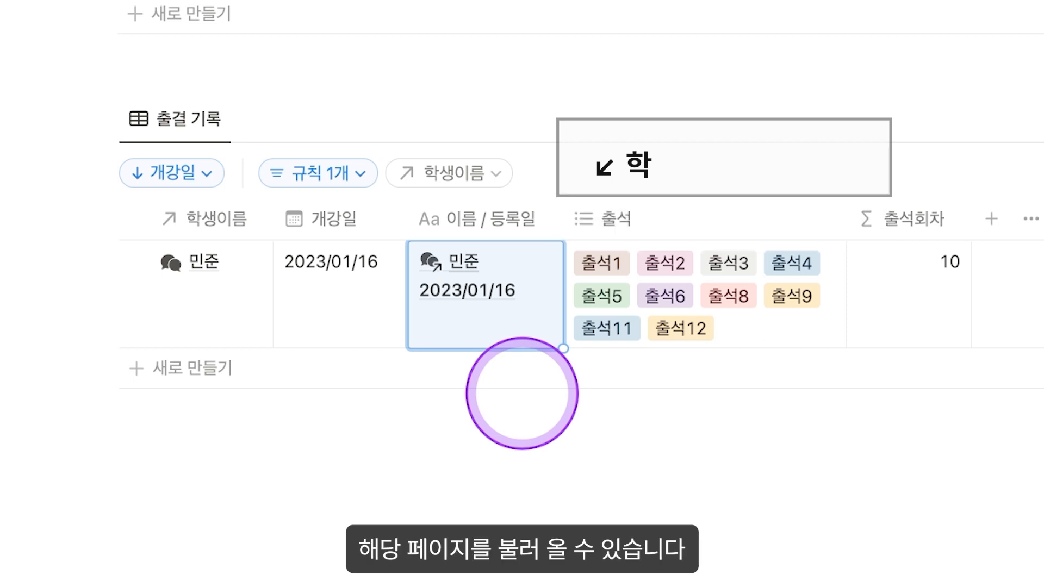
Step: Clear all of 민준's existing 출석 tags
left_click(723, 309)
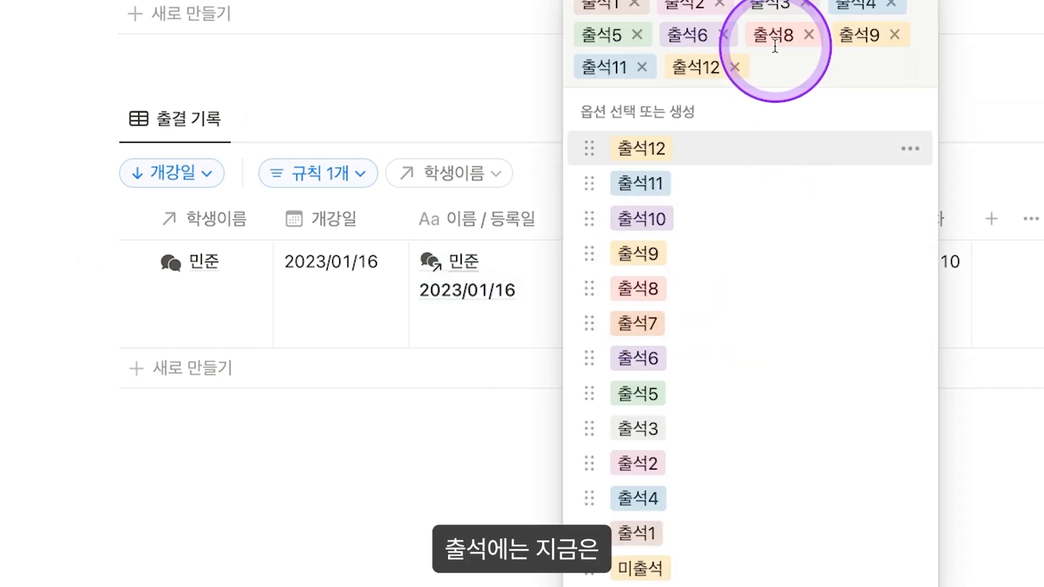
left_click(968, 185)
key("BackSpace")
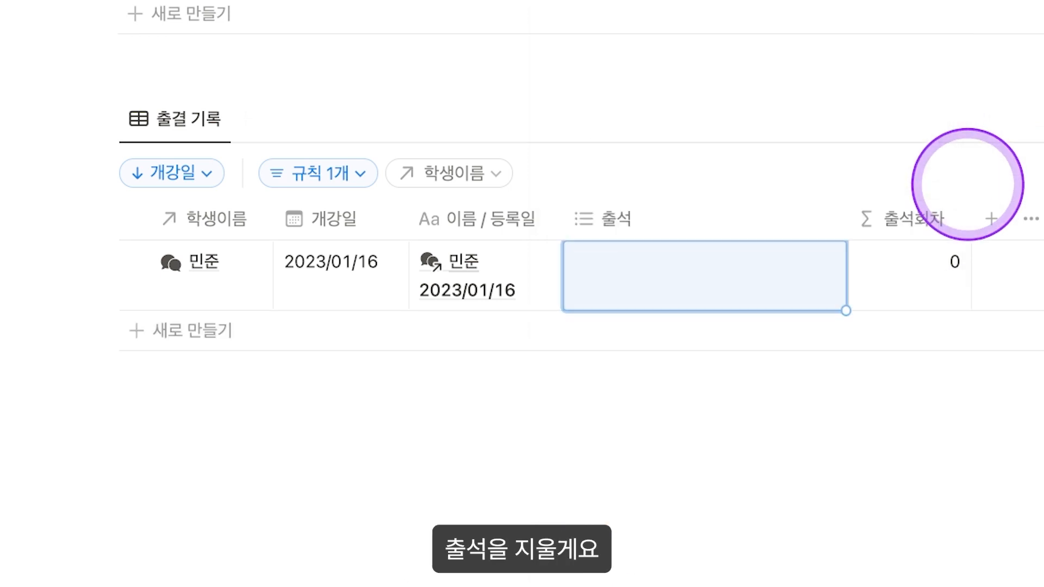
Step: Tag 출석1–3 and 출석5–12, skipping 출석4, so 출석회차 reads 11
left_click(636, 291)
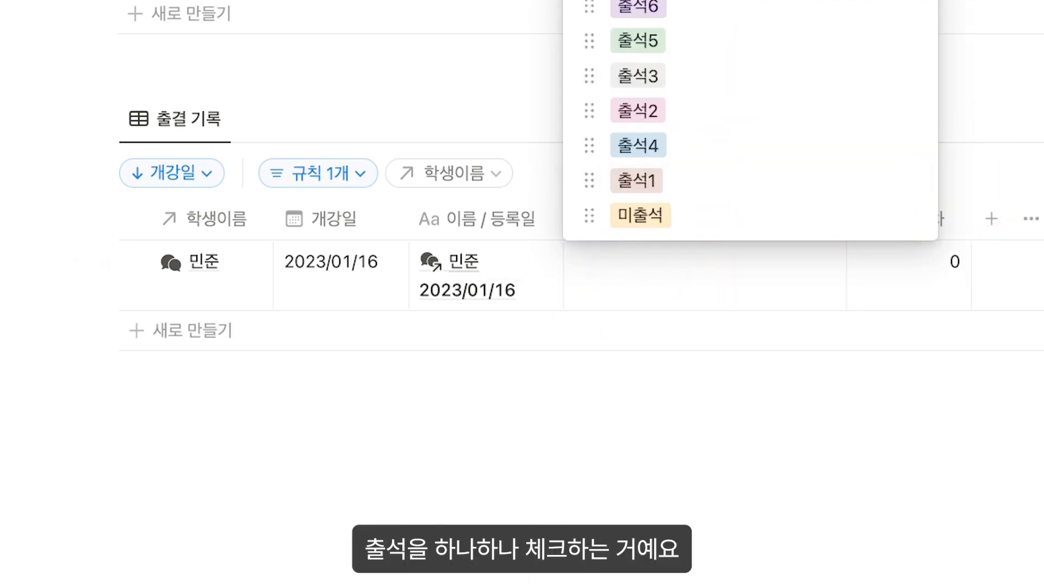
left_click(691, 185)
left_click_drag(684, 146, 692, 79)
left_click(694, 126)
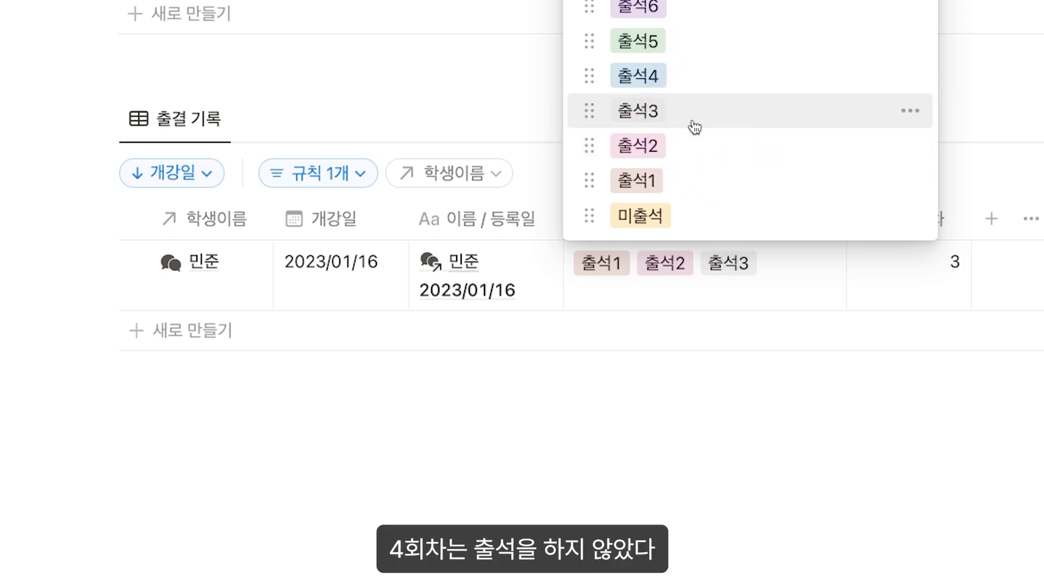
left_click(683, 50)
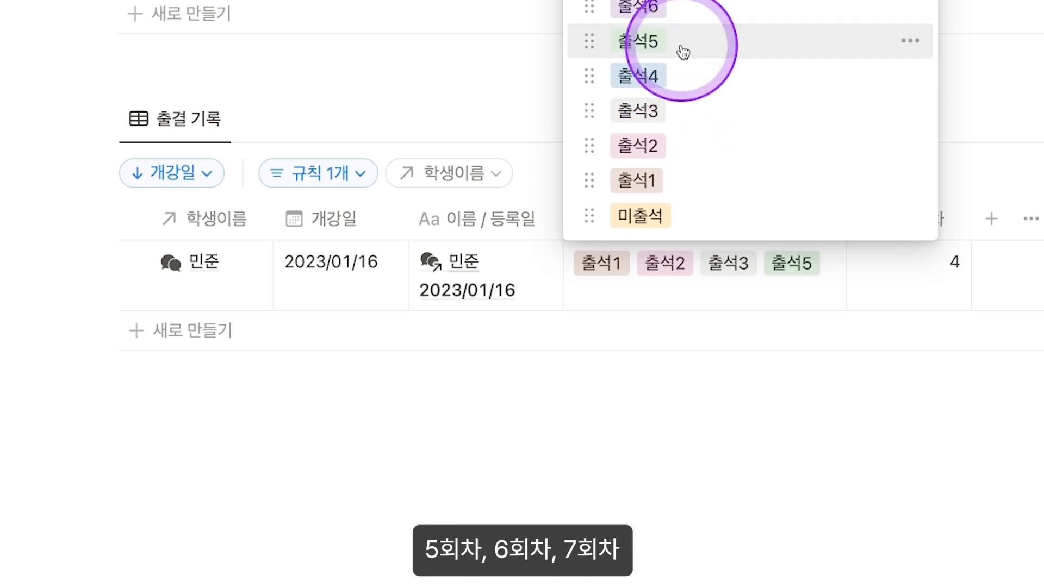
left_click(687, 6)
left_click(689, 0)
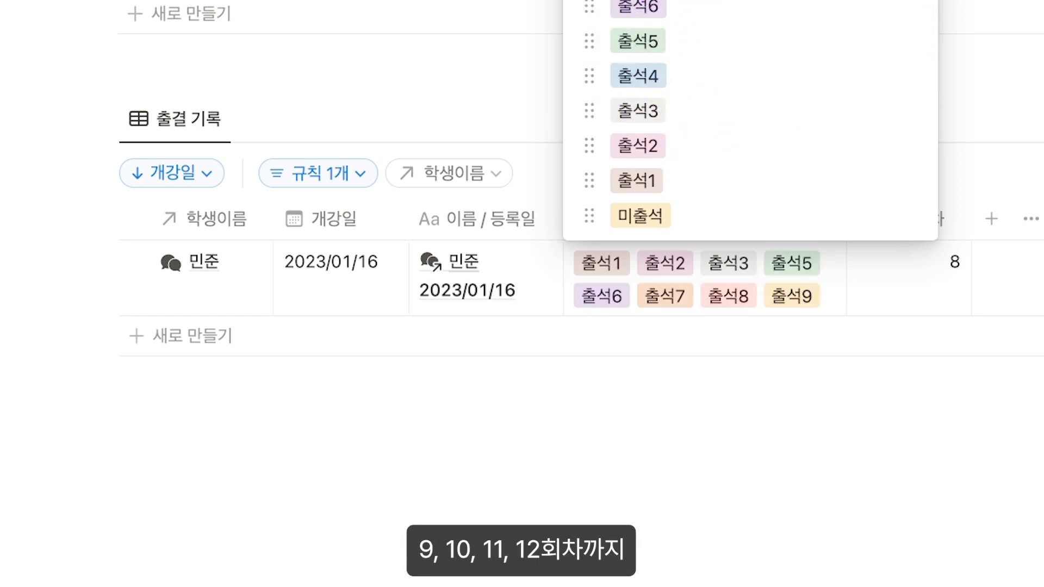
left_click(689, 0)
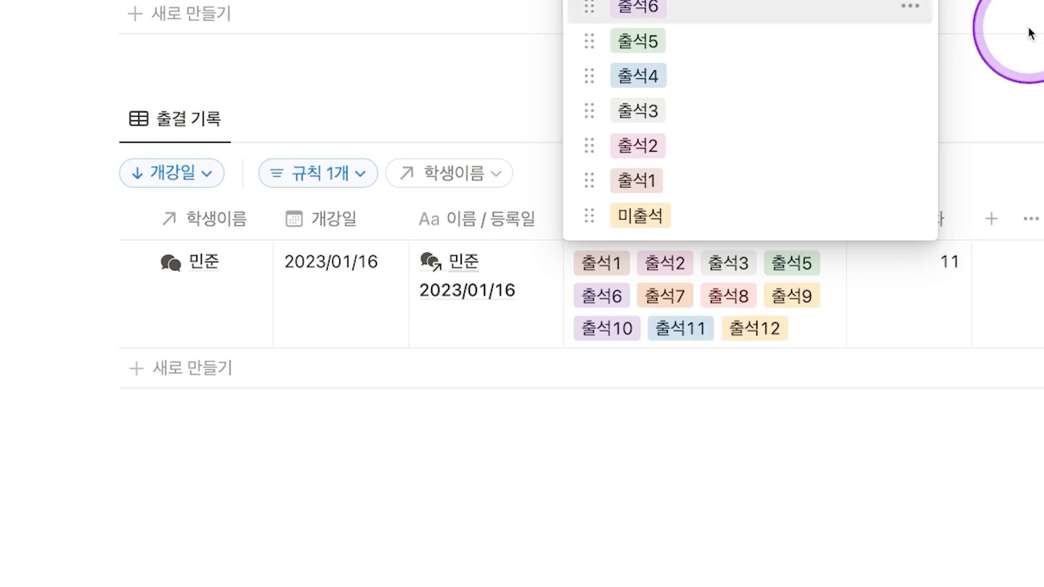
left_click(1027, 31)
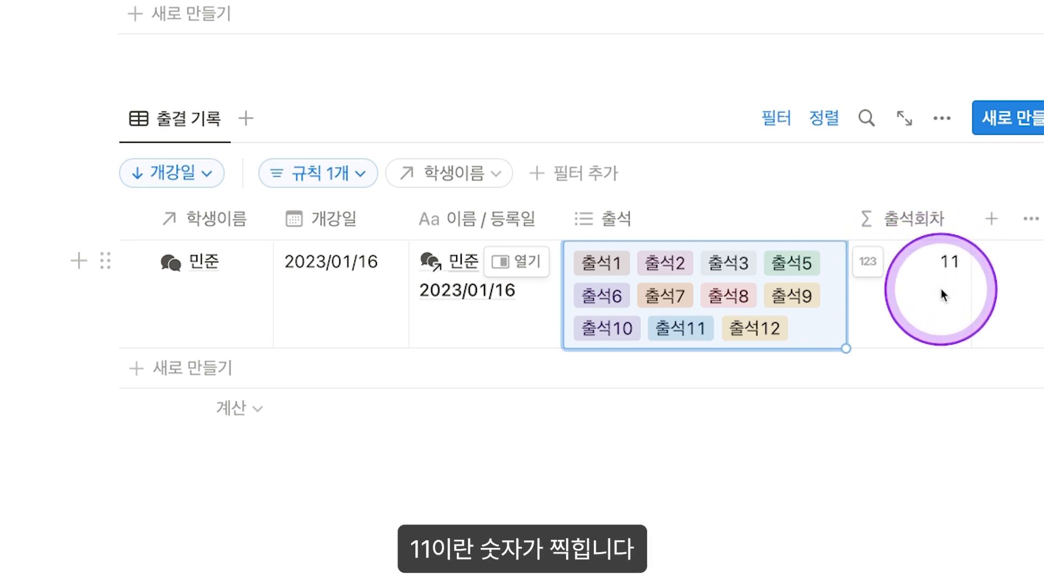
Step: Go to the 학생 DB database page listing all 서울국제고1 1학년 students
scroll(696, 175, "down", 2)
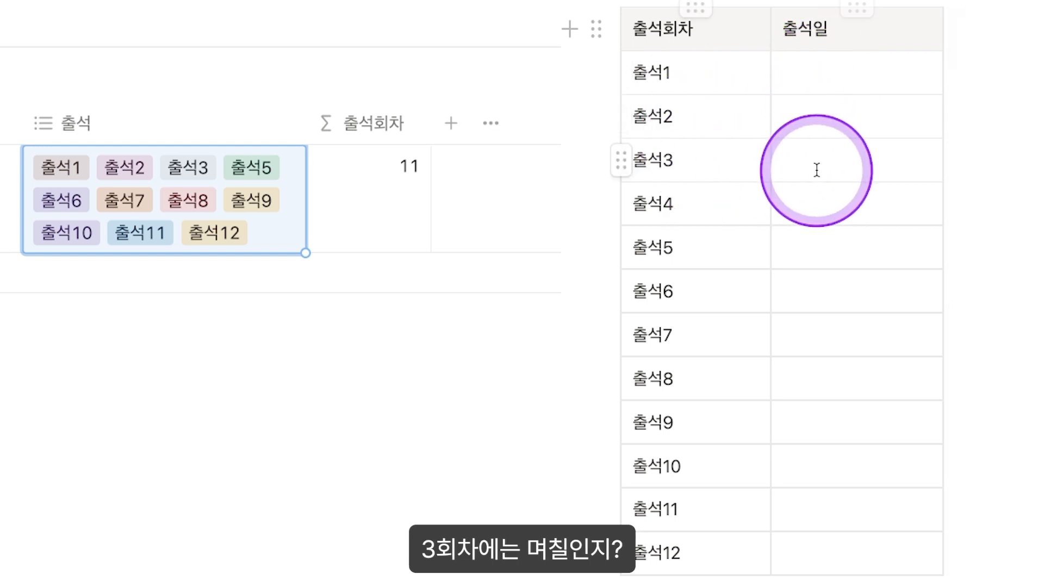
scroll(864, 221, "down", 2)
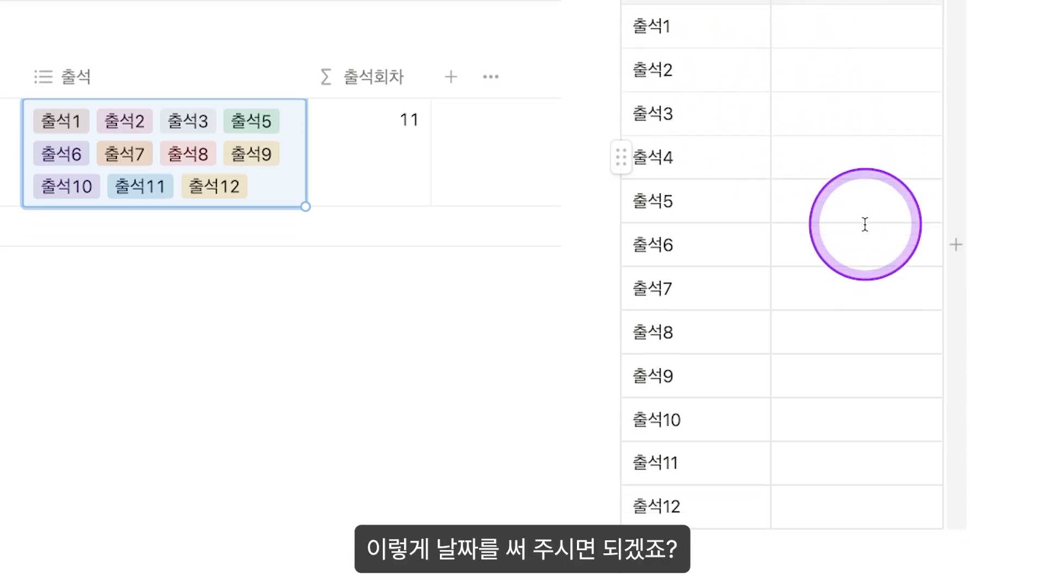
scroll(830, 251, "up", 3)
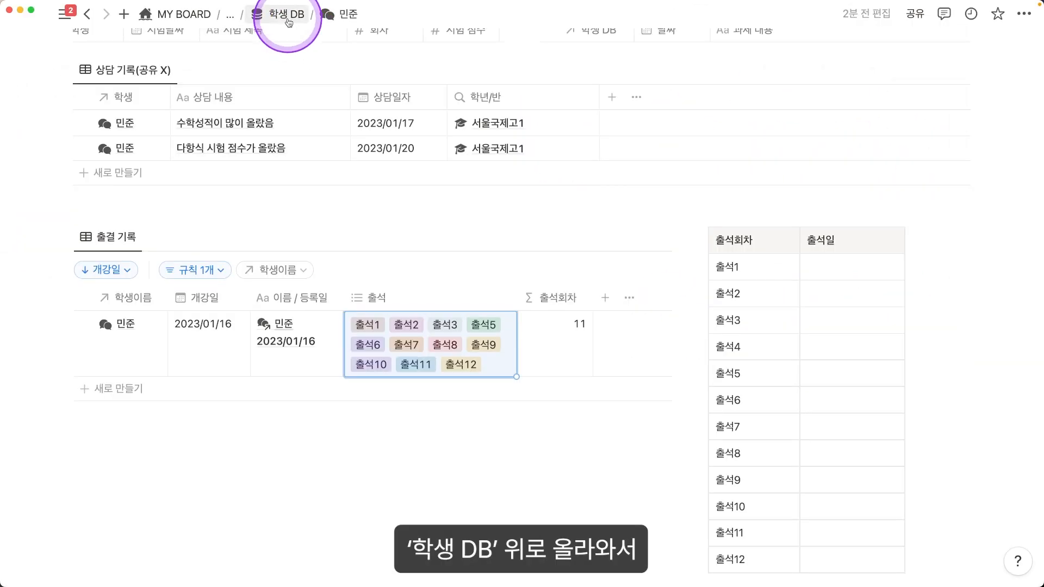
left_click(288, 20)
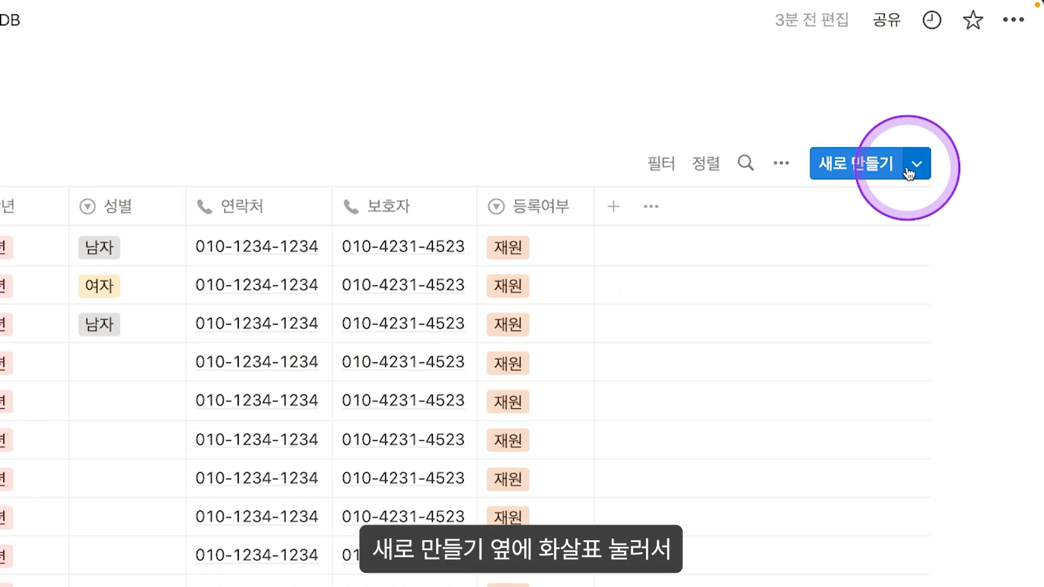
left_click(870, 232)
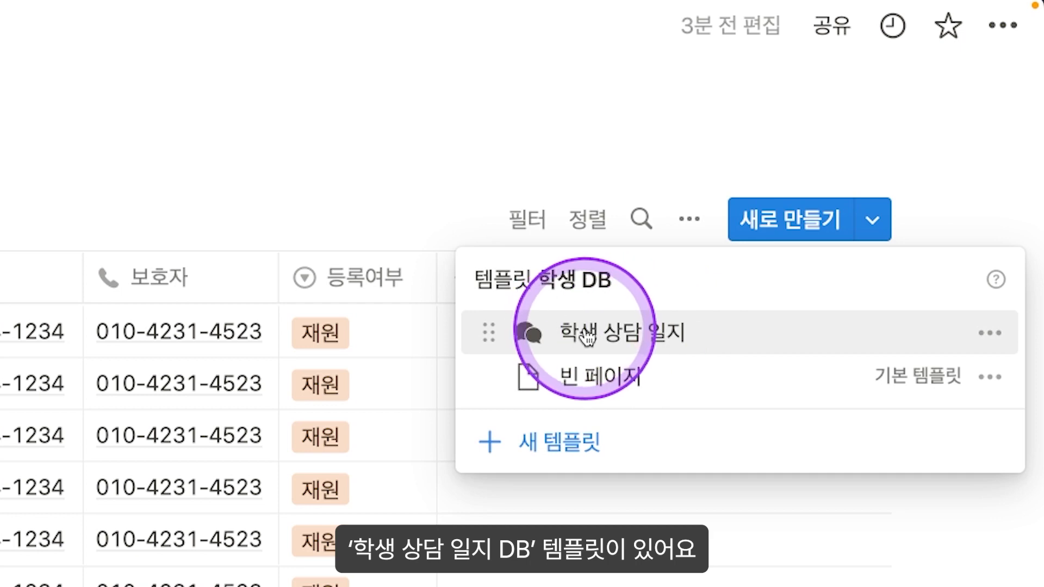
left_click(990, 333)
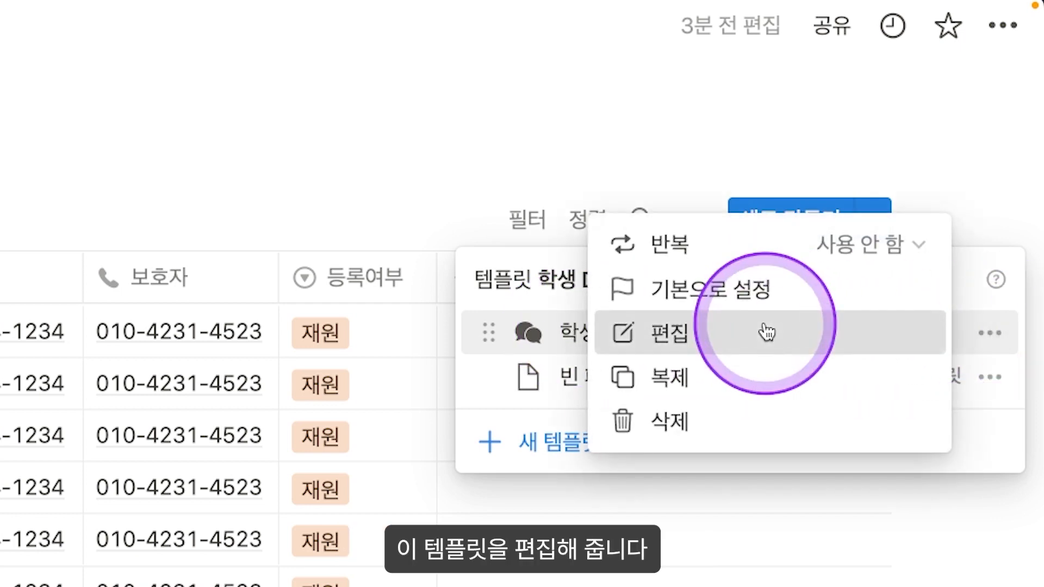
left_click(769, 331)
scroll(599, 299, "down", 10)
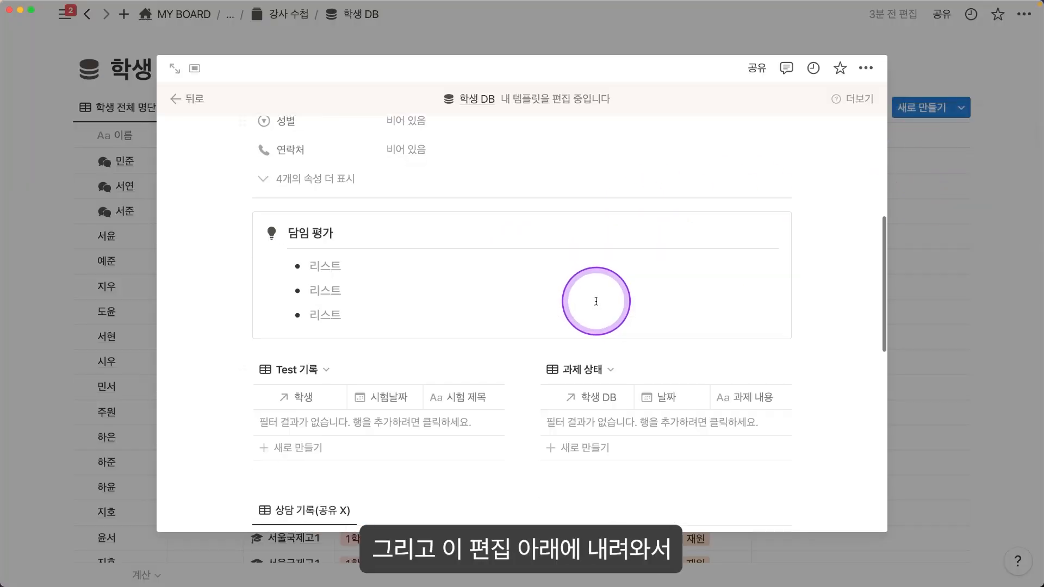
scroll(598, 302, "down", 9)
scroll(598, 300, "up", 2)
left_click(746, 163)
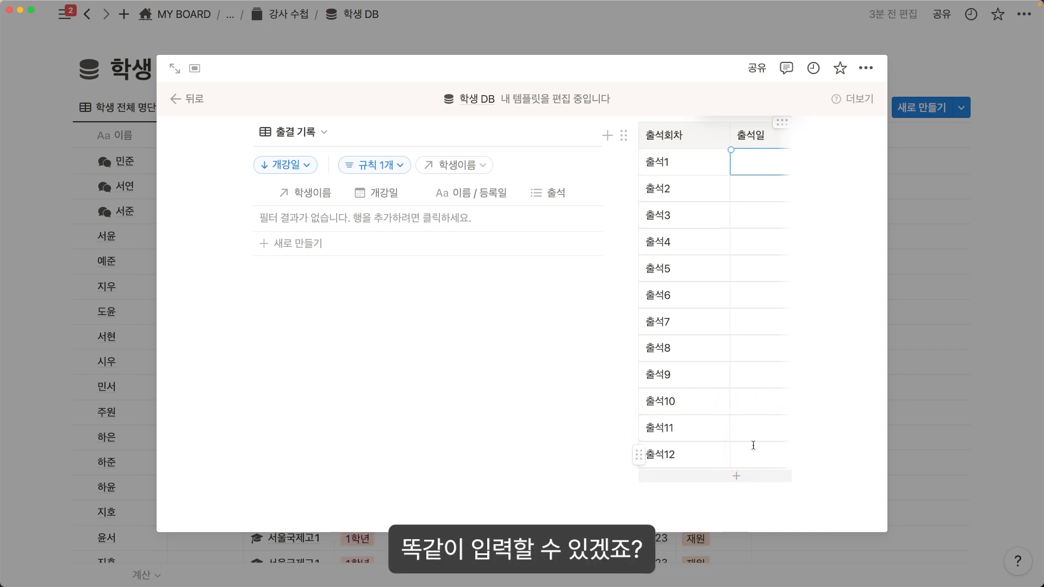
left_click(729, 415)
scroll(734, 418, "up", 8)
scroll(310, 69, "up", 10)
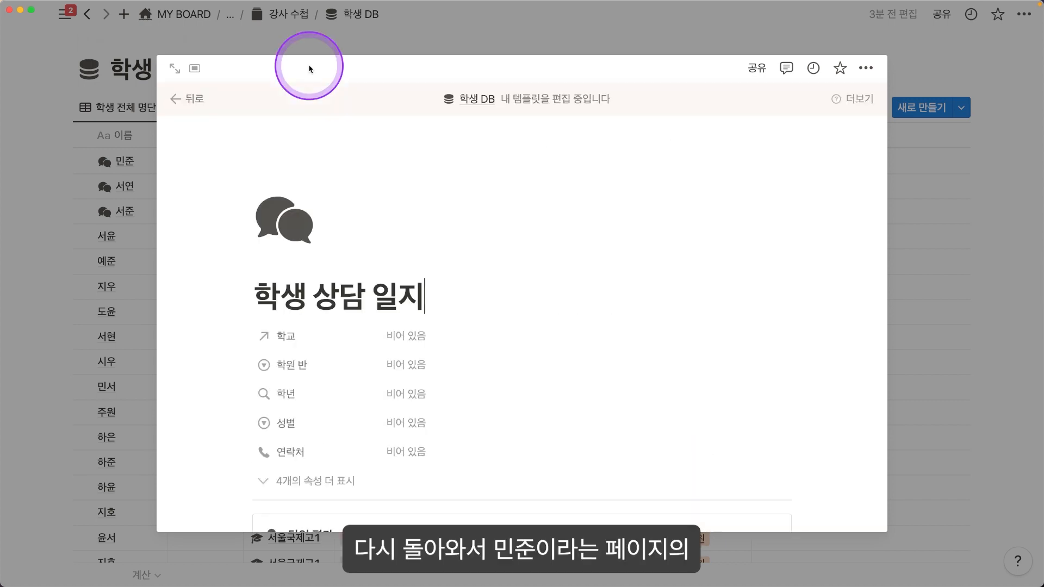
Step: Close the template editor and review the first student's full record page and tables
left_click(143, 191)
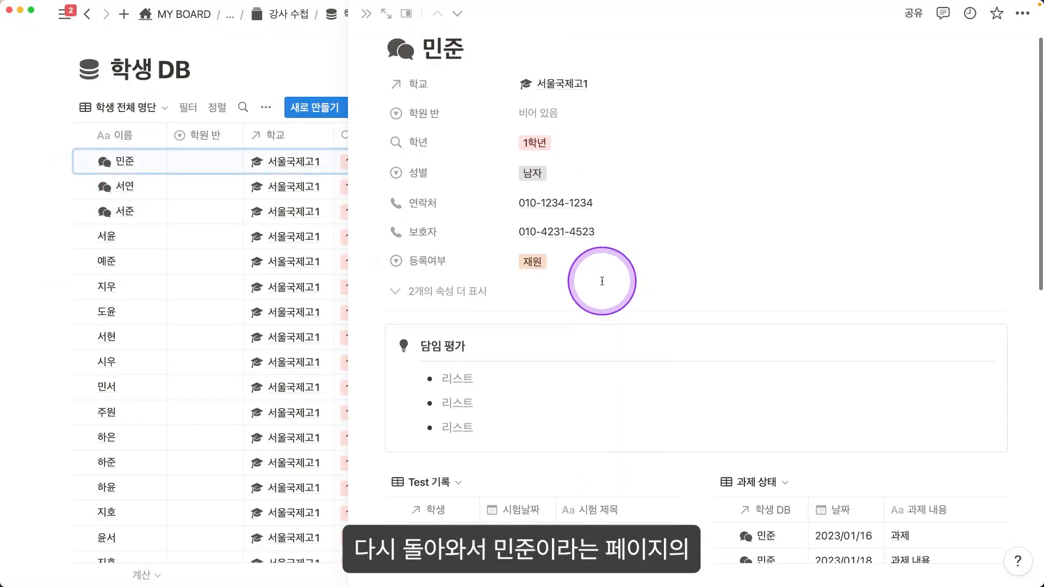
left_click(373, 23)
scroll(489, 286, "down", 10)
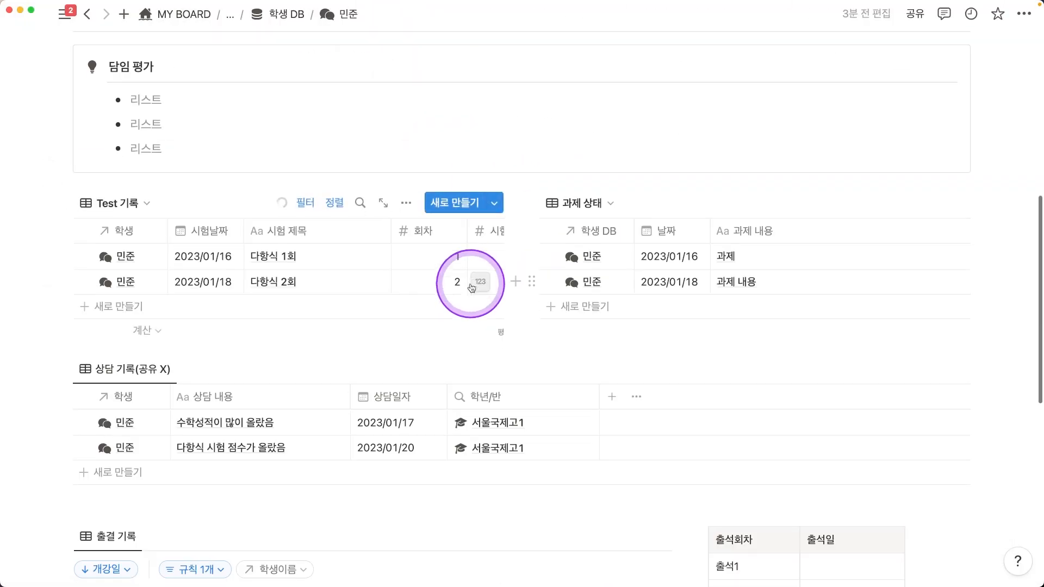
scroll(381, 256, "up", 1)
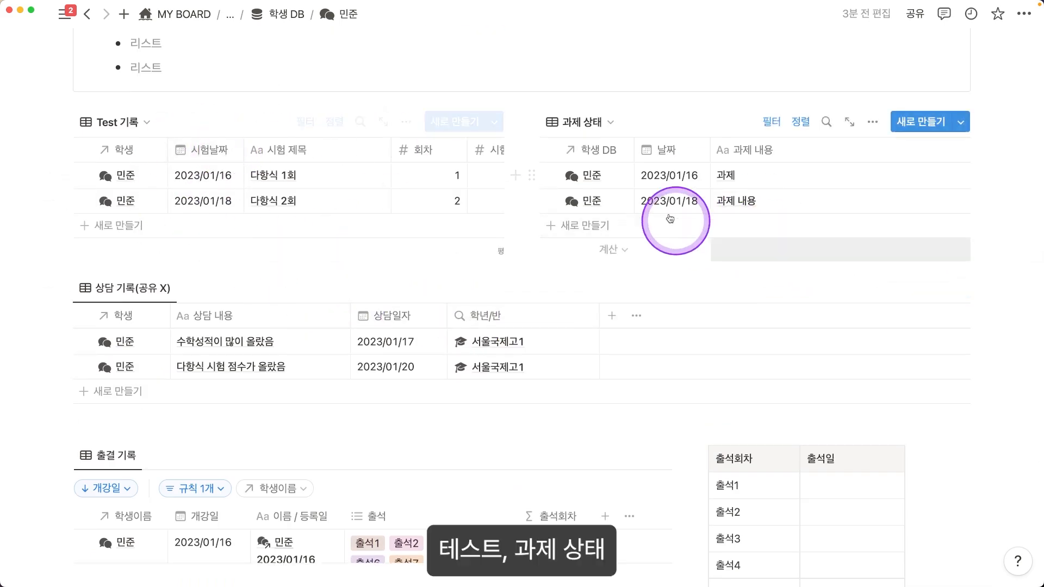
scroll(435, 217, "down", 1)
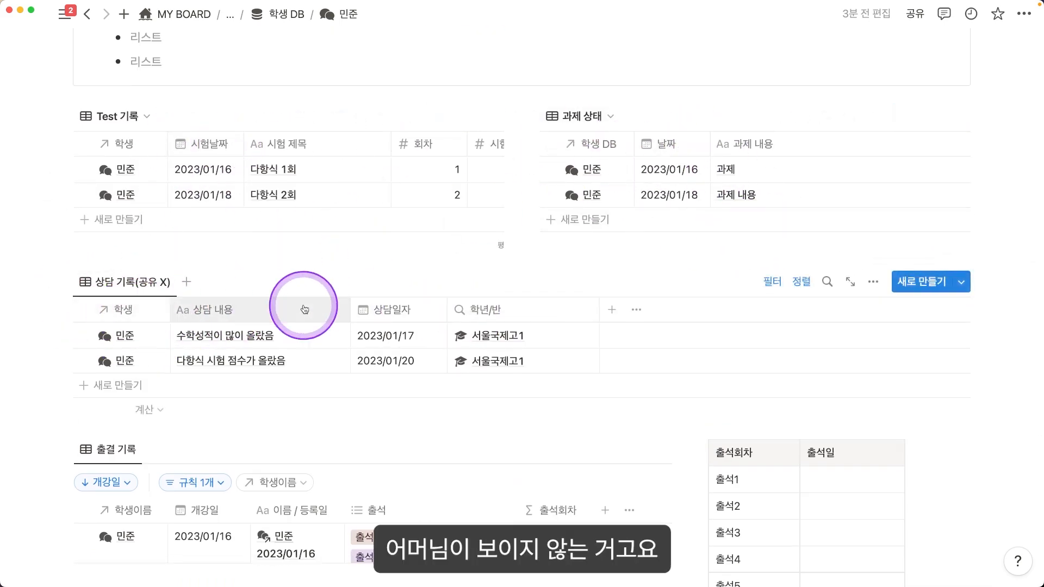
scroll(291, 310, "down", 5)
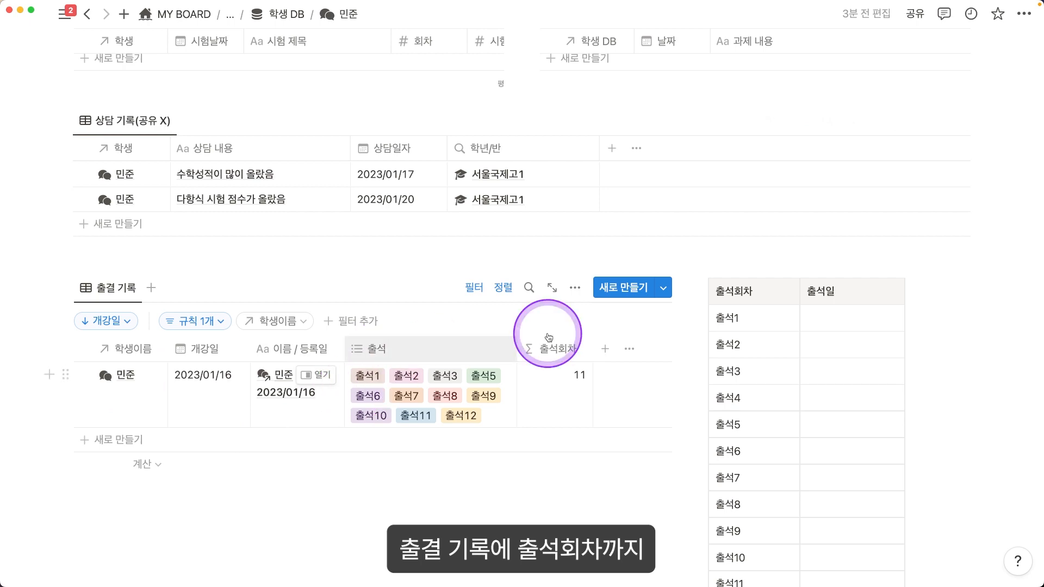
scroll(761, 408, "down", 1)
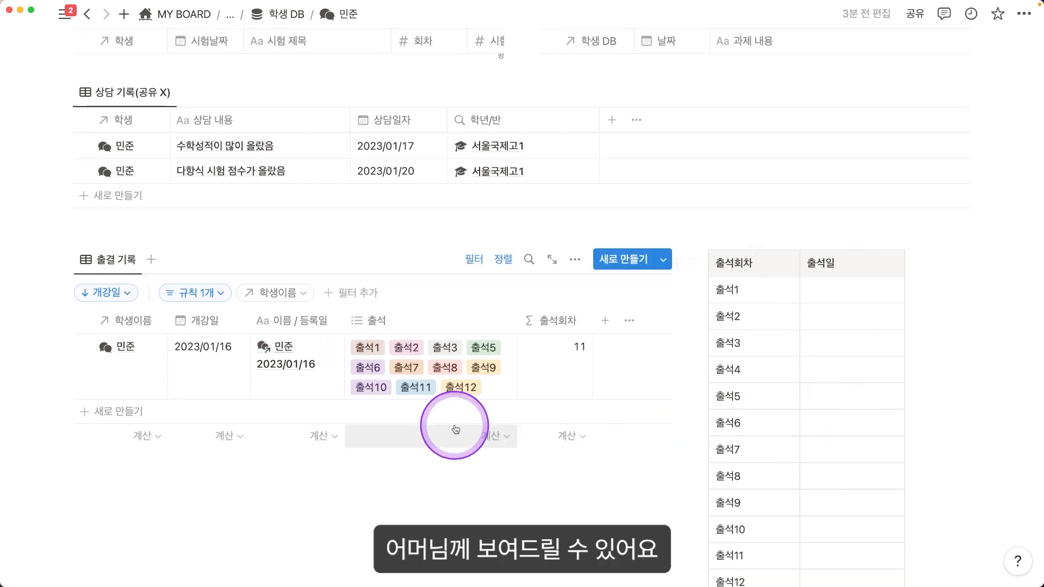
scroll(478, 408, "up", 10)
scroll(522, 375, "up", 3)
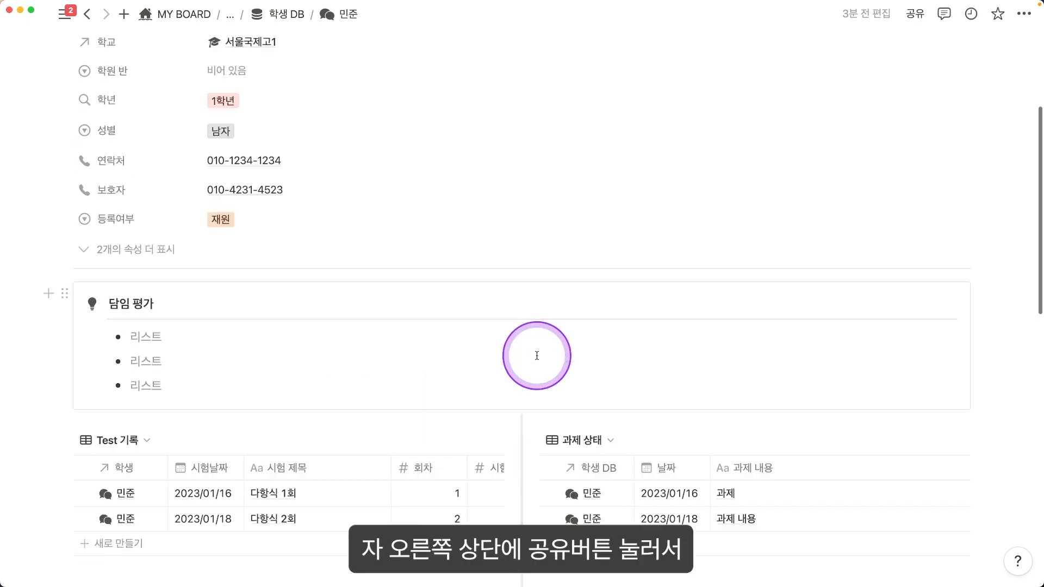
Step: Turn 웹에서 공유 off and back on for the student page, then copy its public link
left_click(913, 15)
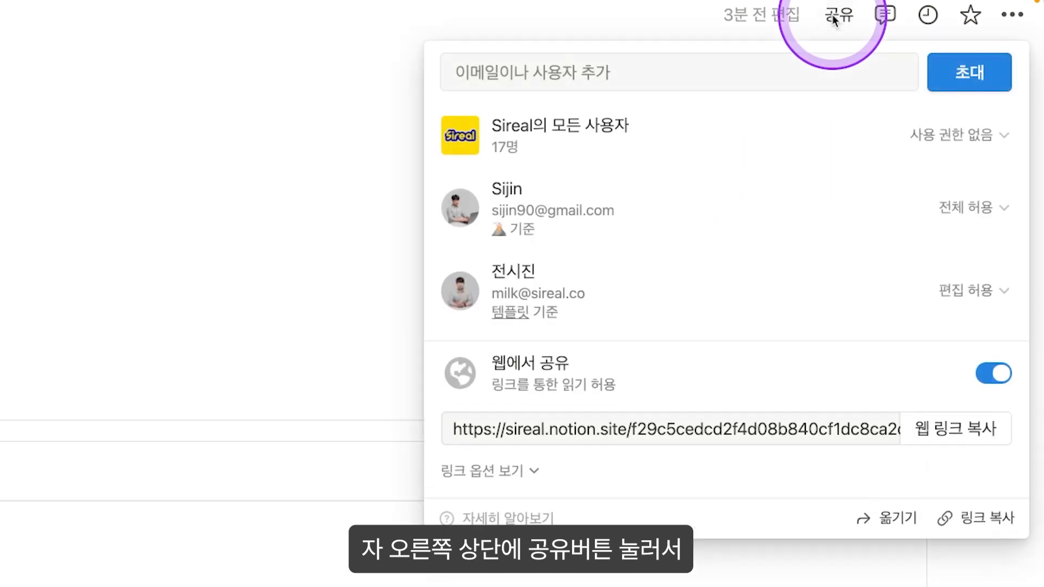
left_click(678, 372)
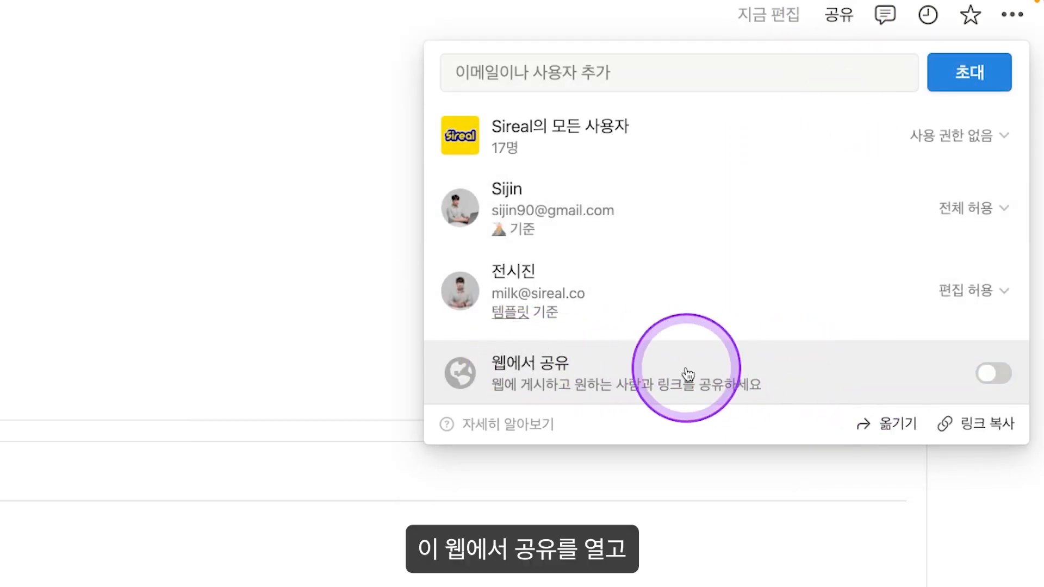
left_click(767, 374)
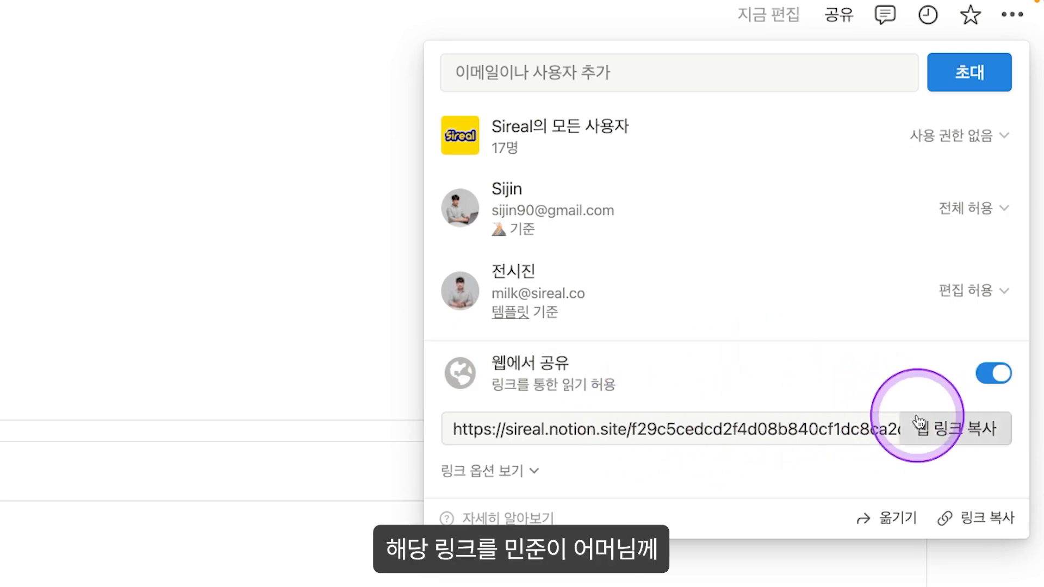
left_click(918, 429)
left_click(410, 258)
scroll(164, 177, "up", 4)
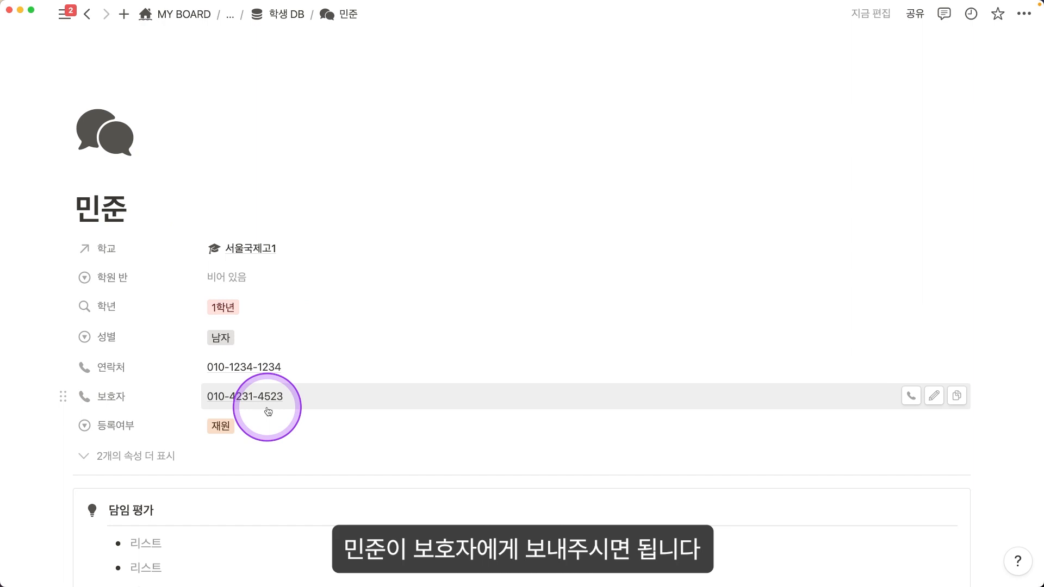
Step: Load the copied public link in Chrome, scroll through the read-only student page, then return to Notion
left_click(144, 33)
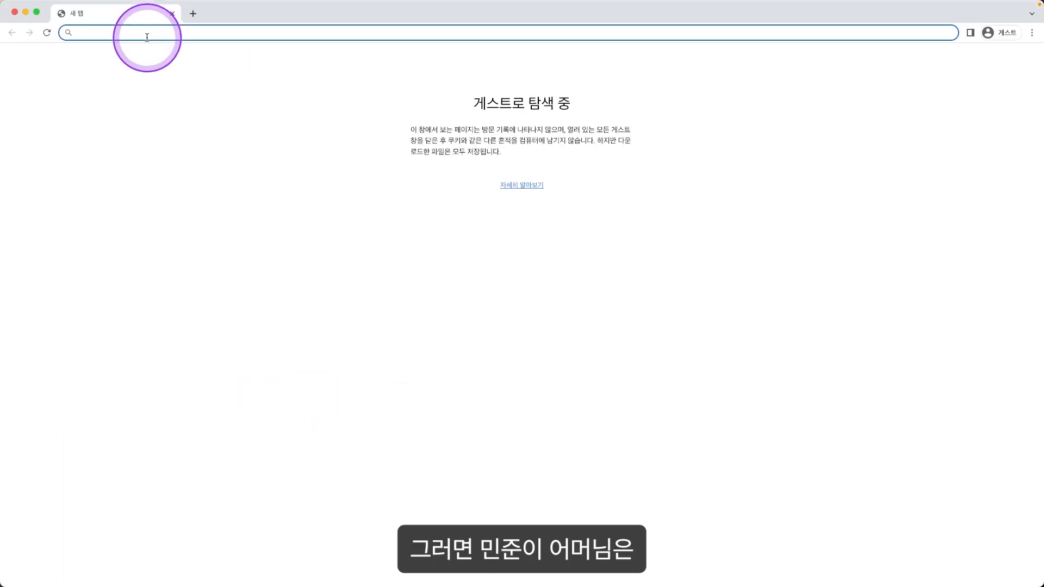
type("https://sireal.notion.site/f29c5cedcd2f4d08b840cf1dc8ca2c11")
left_click(275, 78)
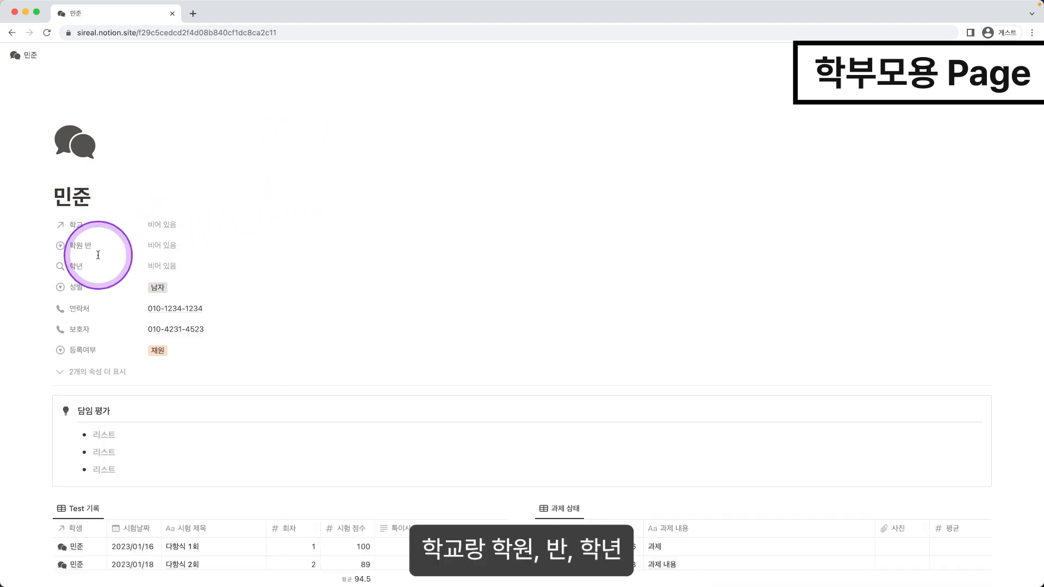
scroll(163, 250, "down", 5)
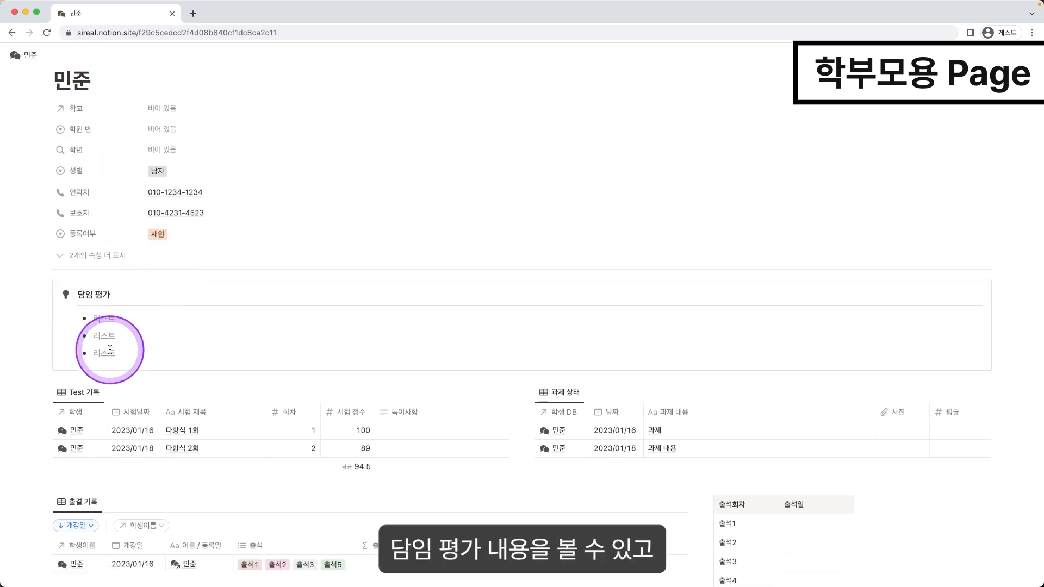
scroll(240, 247, "down", 4)
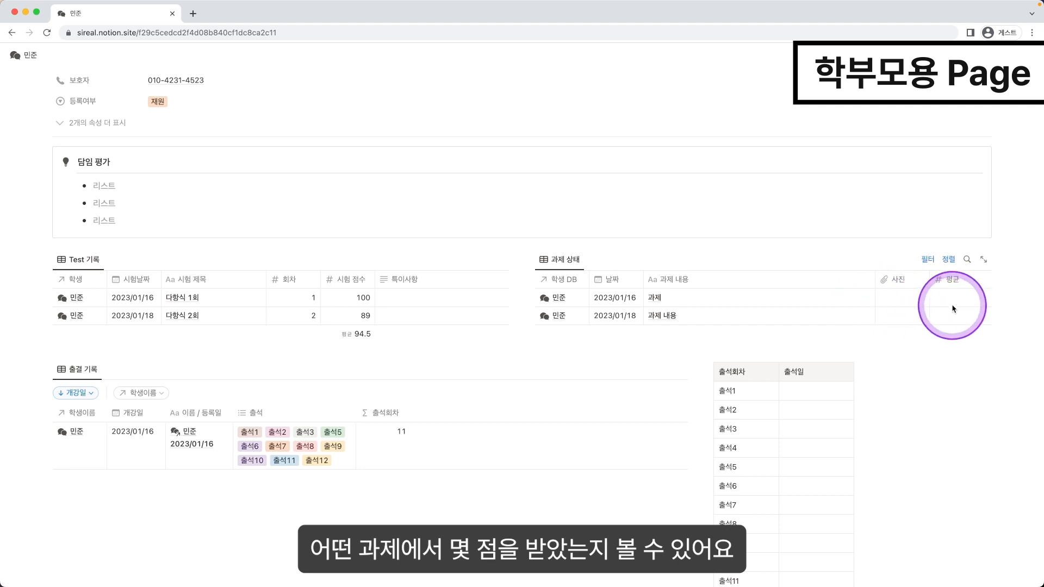
scroll(870, 310, "down", 2)
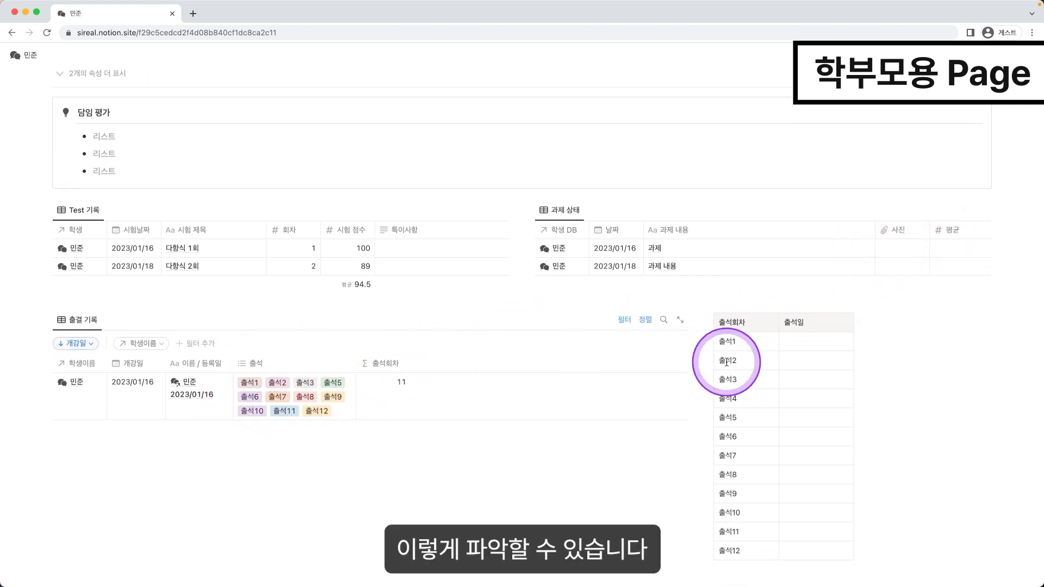
scroll(694, 413, "down", 1)
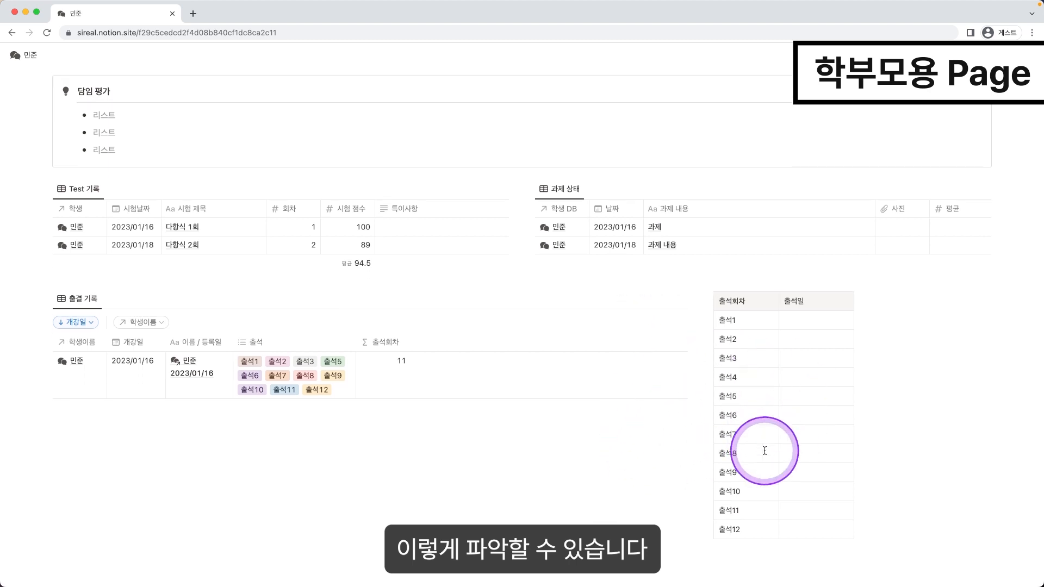
key("super+Tab")
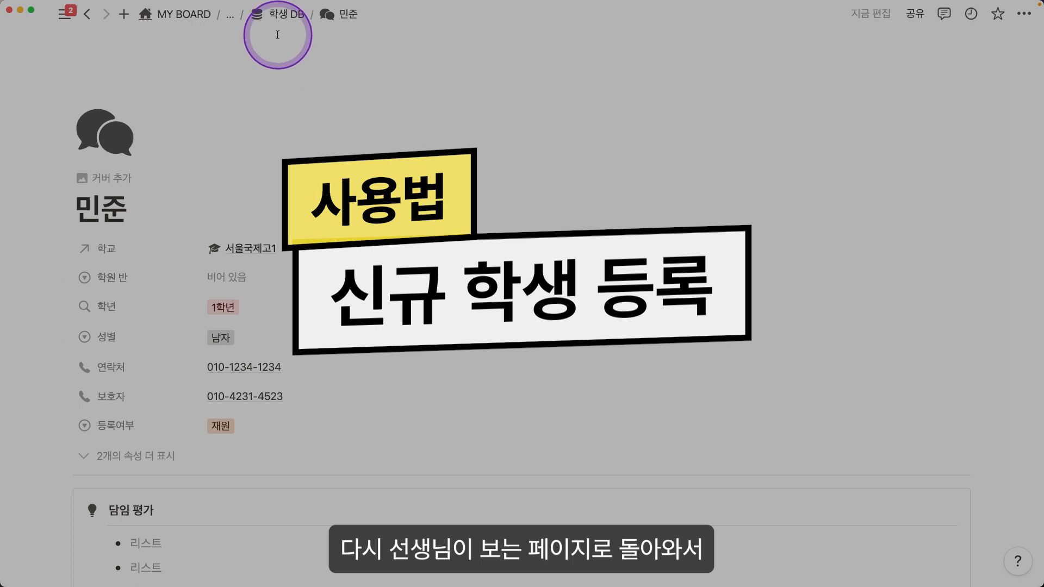
Step: Return to the 학생 DB table and create a new untitled student row
left_click(277, 14)
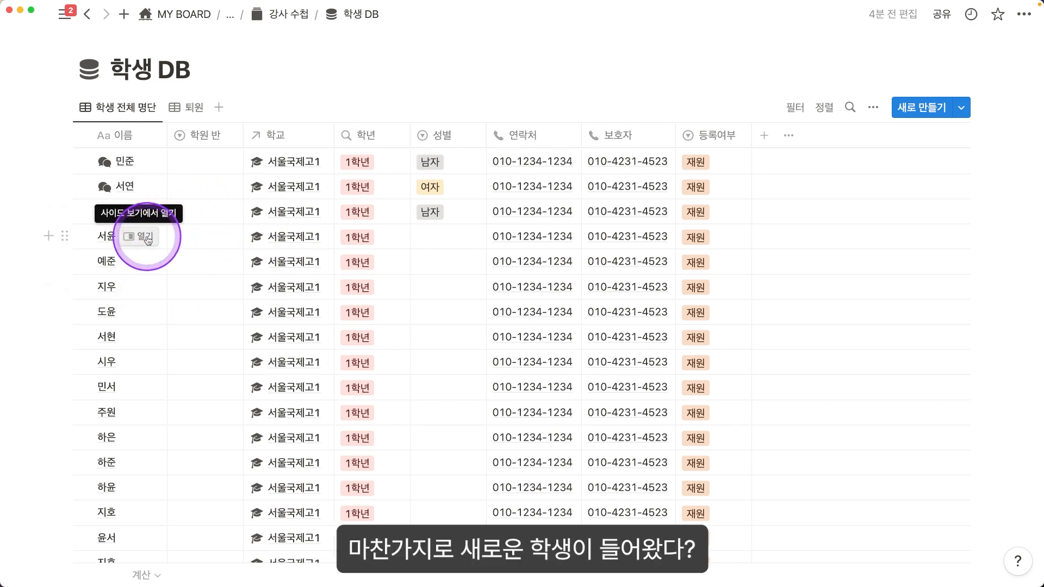
left_click(919, 107)
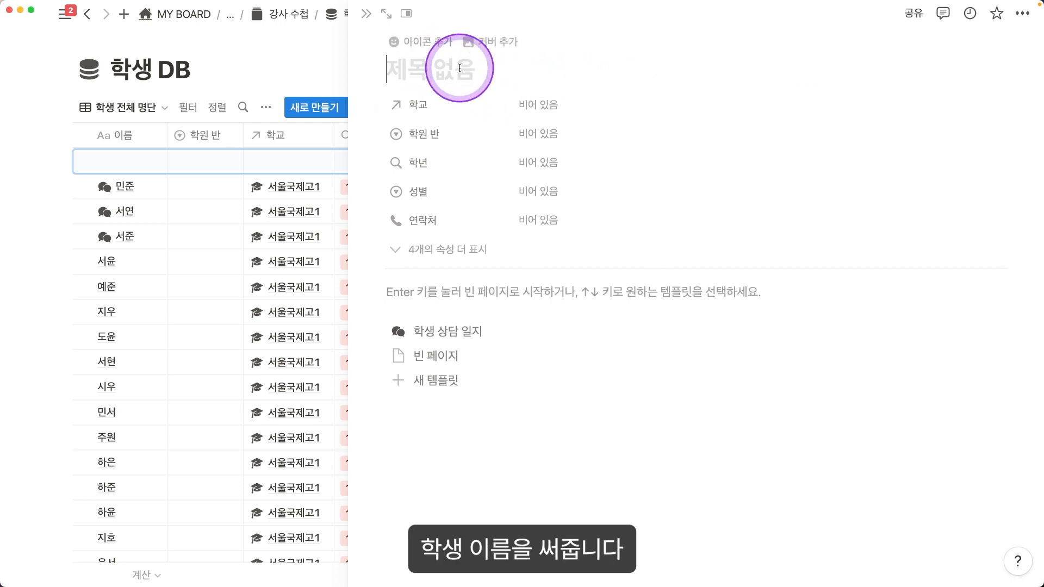
Step: Name the student, link 고1 SKY as school, move 학년 above 학원 반, and set 성별 to 남자
type("시진")
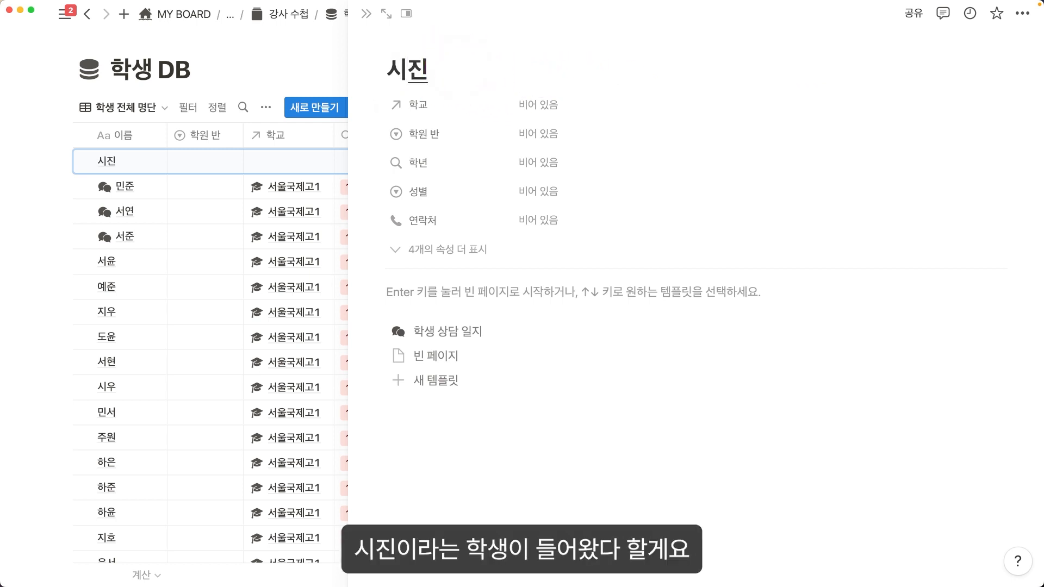
left_click(538, 104)
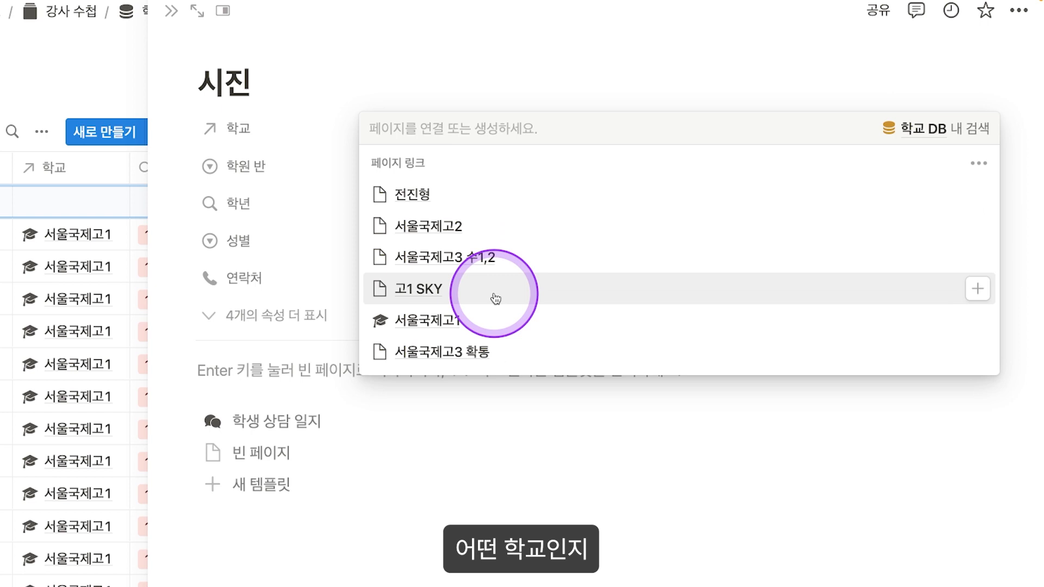
left_click(495, 299)
left_click(517, 88)
left_click(417, 168)
left_click(291, 177)
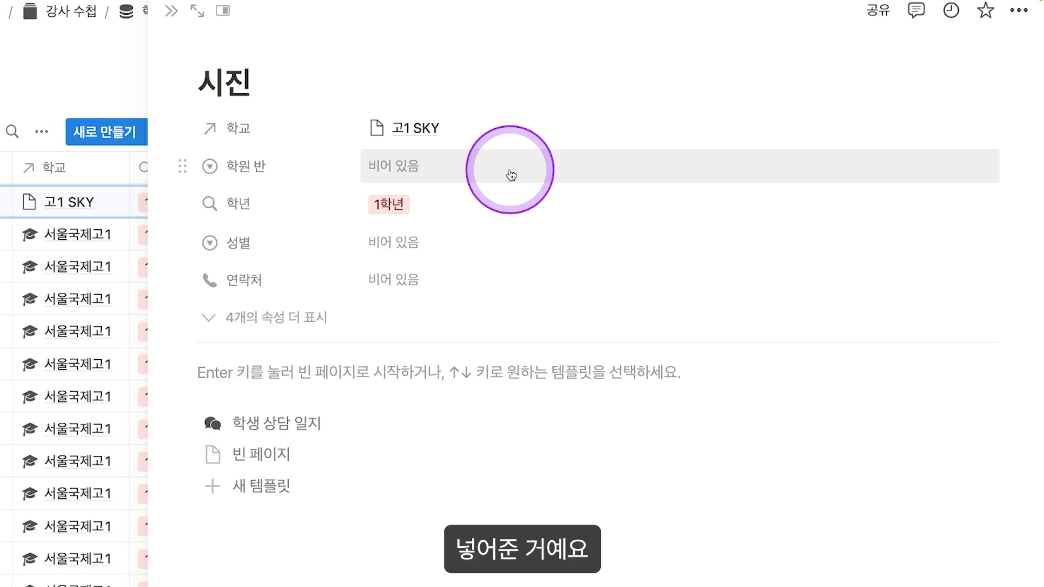
left_click_drag(268, 198, 271, 164)
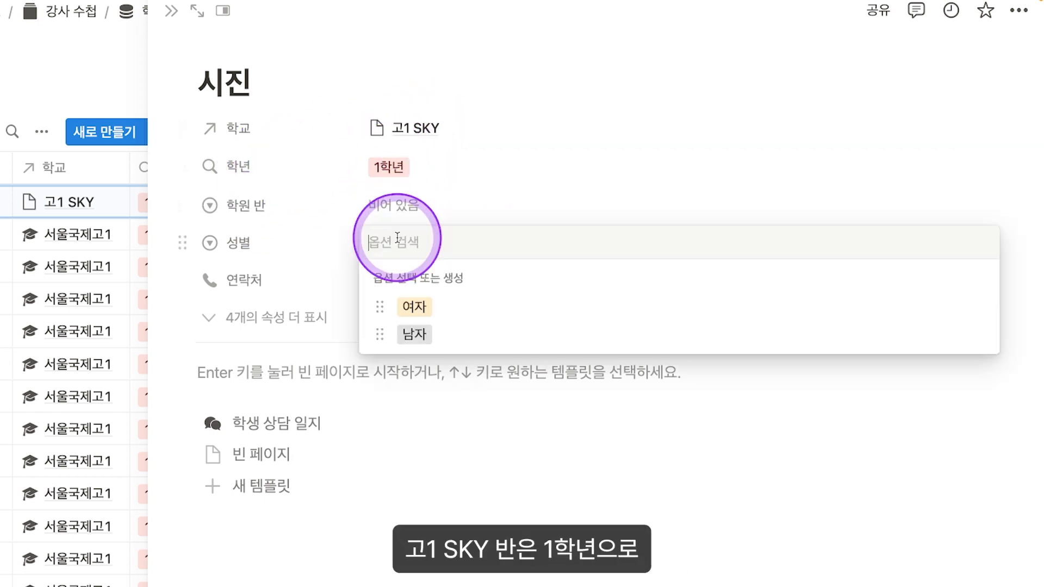
left_click(380, 242)
left_click(384, 330)
Step: Enter the student's contact number and, from the hidden properties, the guardian's phone number
left_click(401, 277)
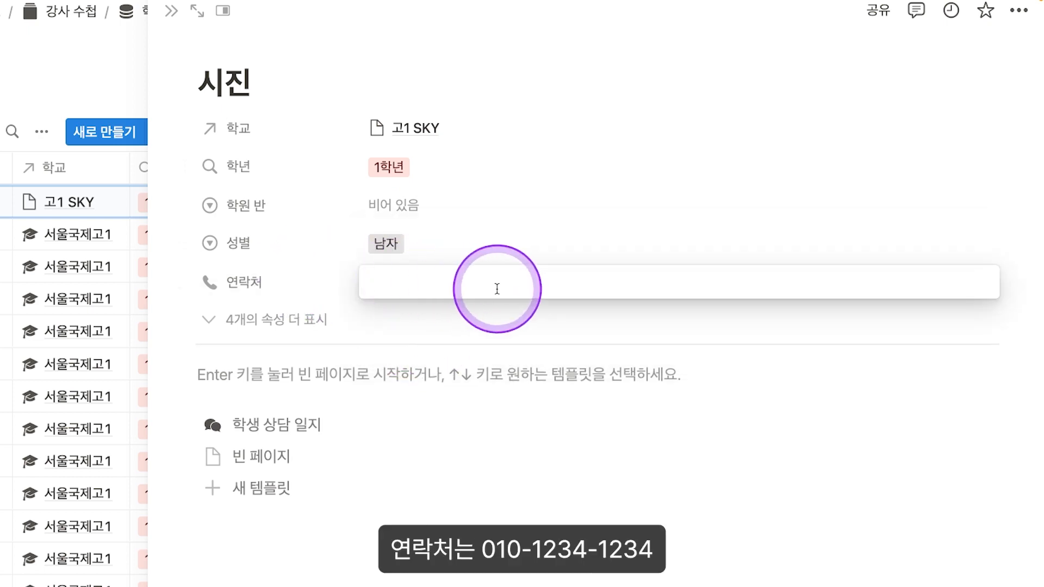
type("010-1234-1234")
key("Return")
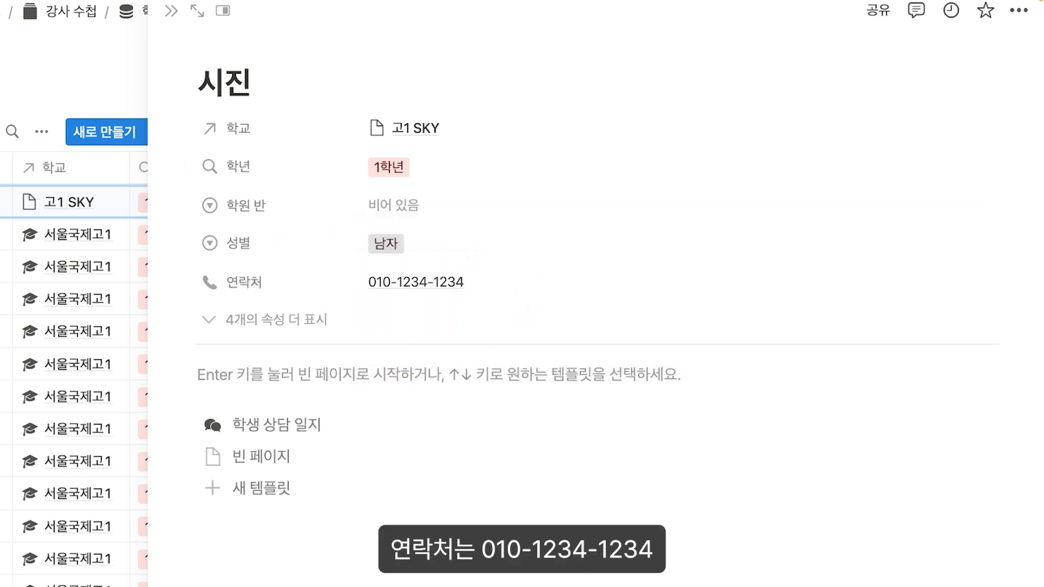
left_click(234, 325)
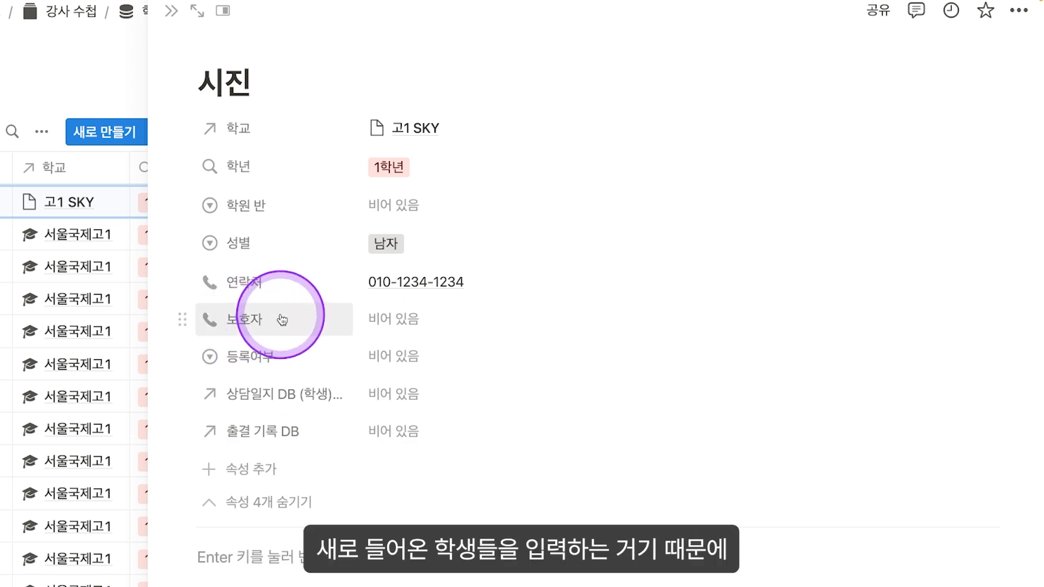
left_click(408, 318)
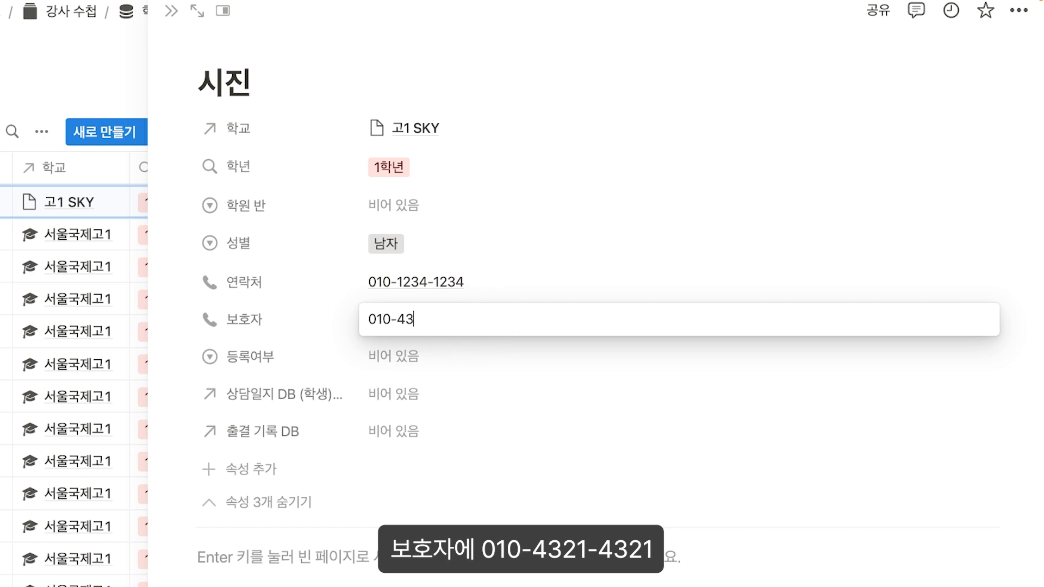
type("010-4321-4")
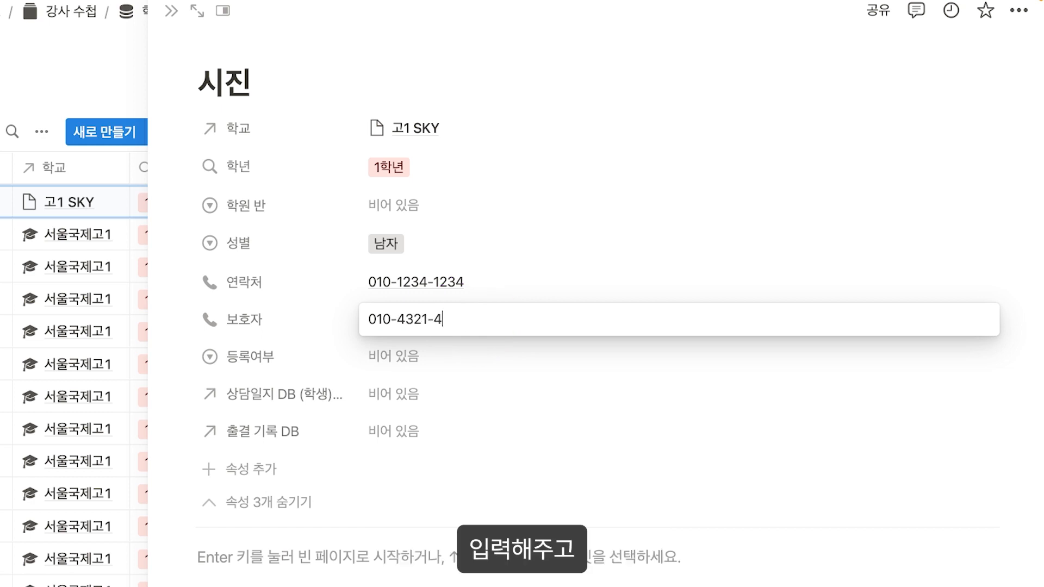
type("321")
key("Return")
Step: Set 등록여부 to 재원, make 출결 기록 DB hide when empty, and collapse the empty properties
left_click(397, 356)
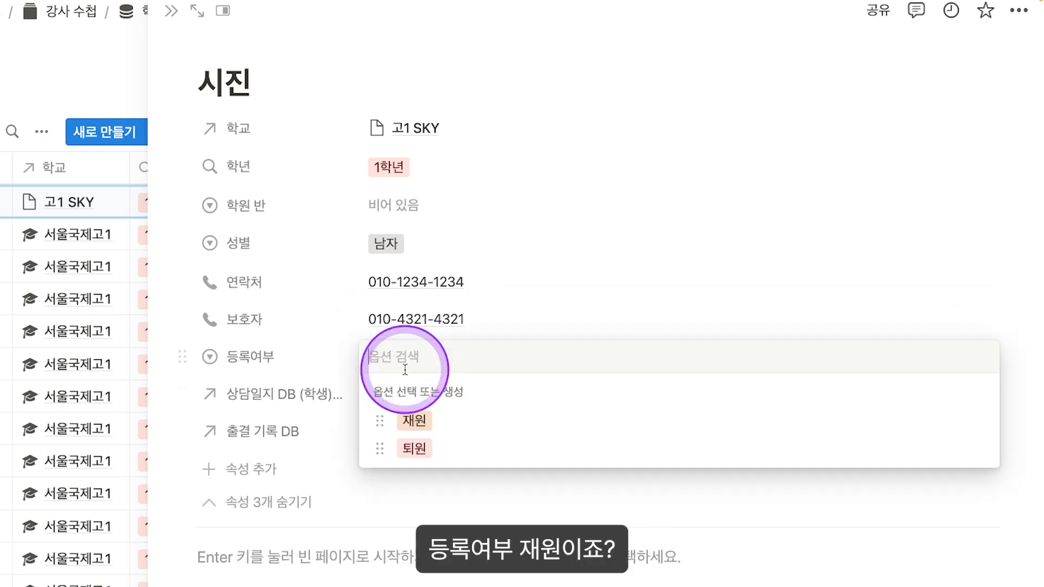
left_click(423, 418)
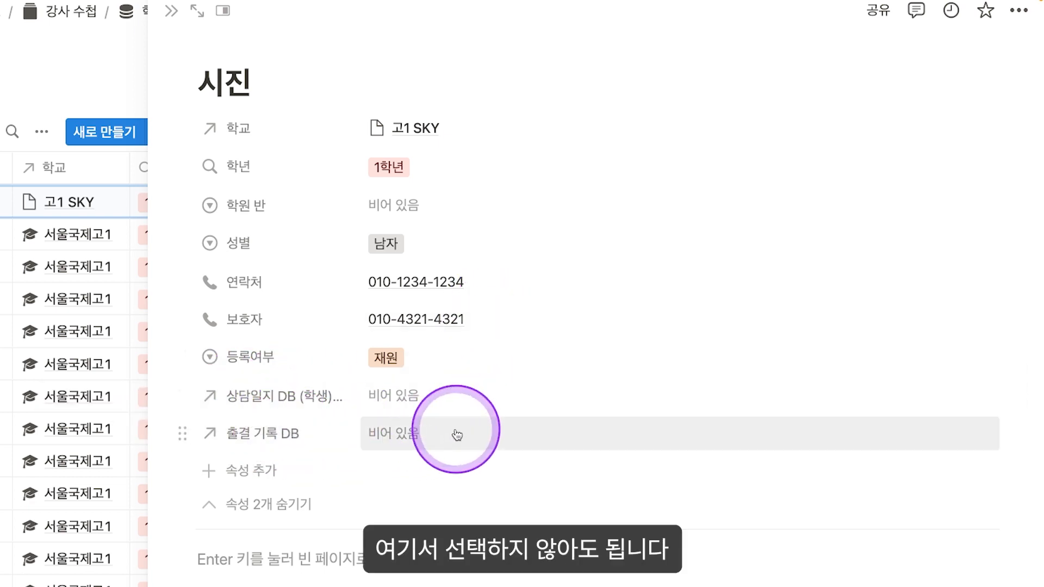
left_click(267, 434)
mouse_move(261, 429)
left_click(468, 430)
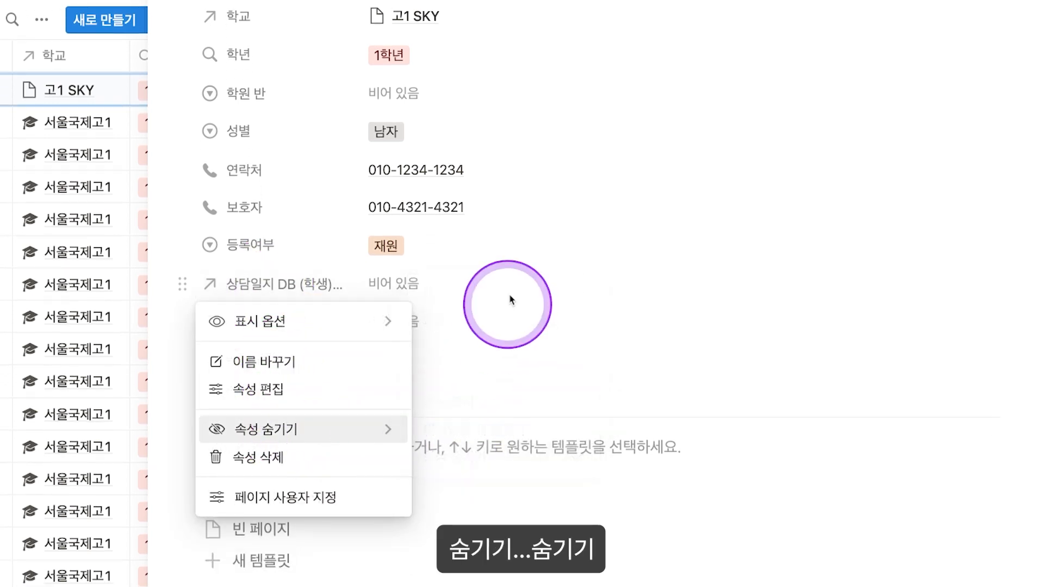
left_click(508, 319)
left_click(260, 392)
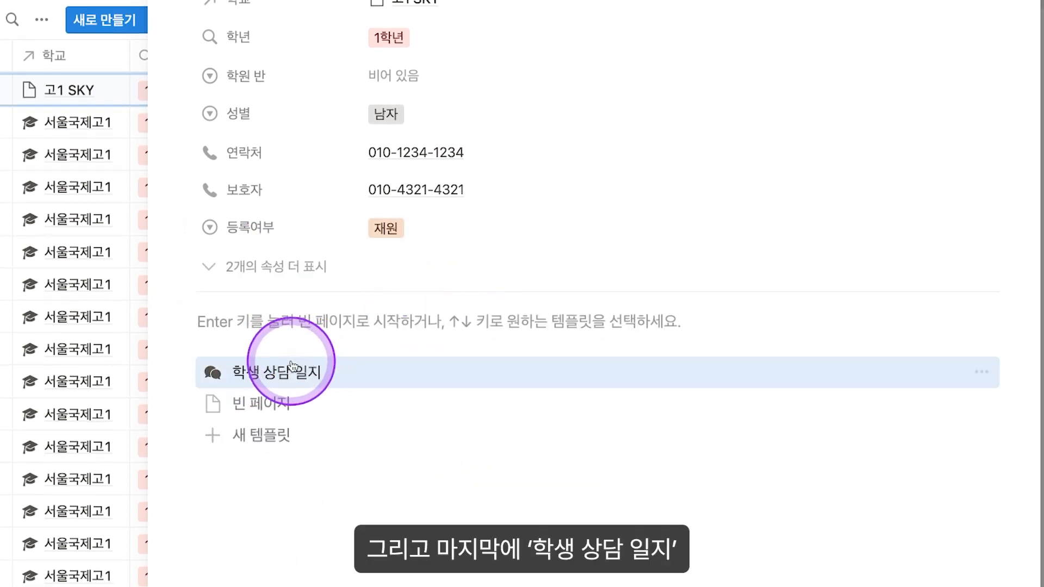
Step: Apply the 학생 상담 일지 template and write '시진이는 공부를 잘해요' in the first 담임 평가 bullet
left_click(277, 372)
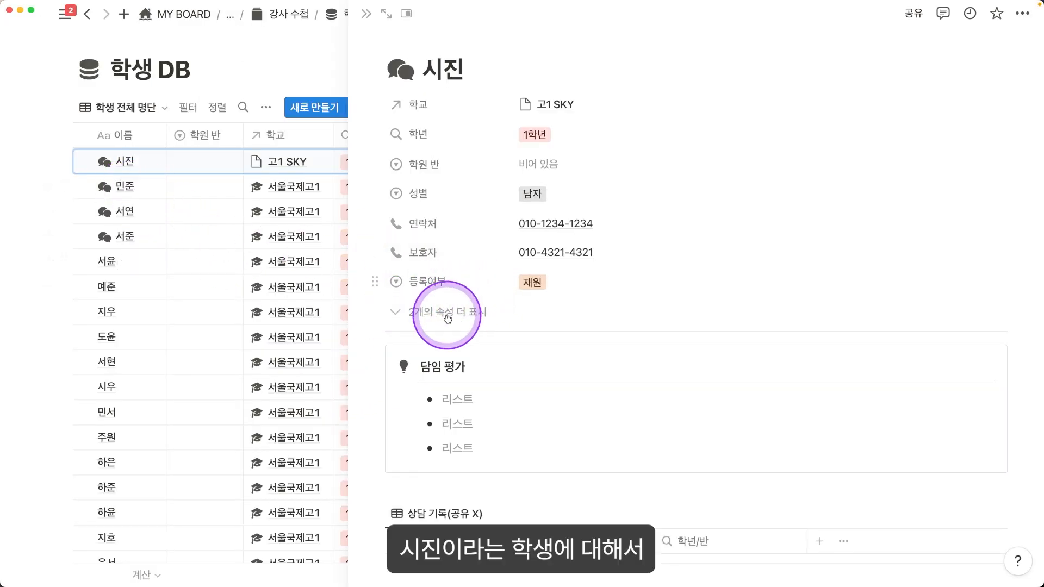
scroll(543, 277, "down", 5)
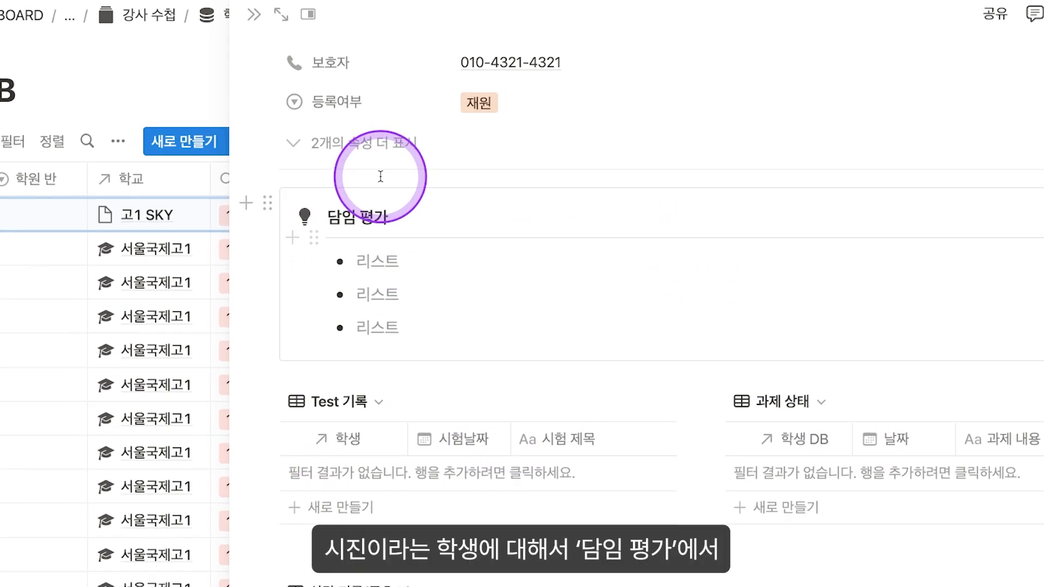
left_click(412, 259)
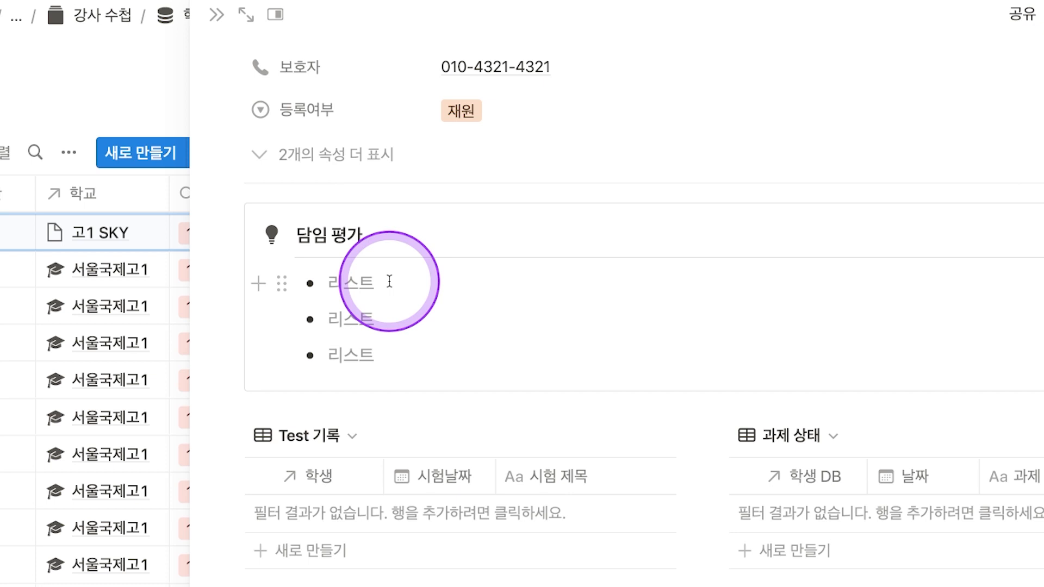
type("시지")
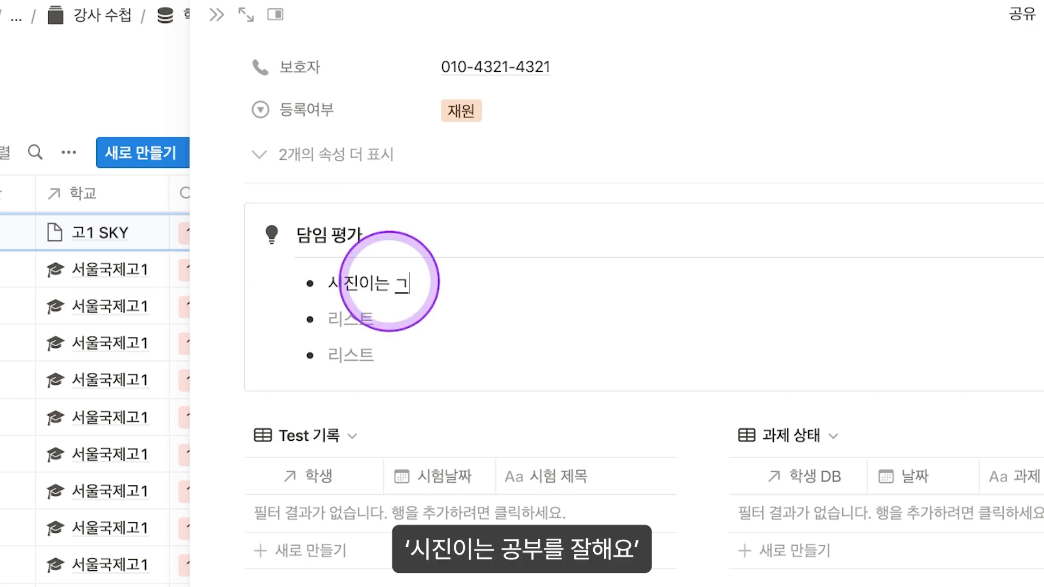
type("이는 공부를 잘해요")
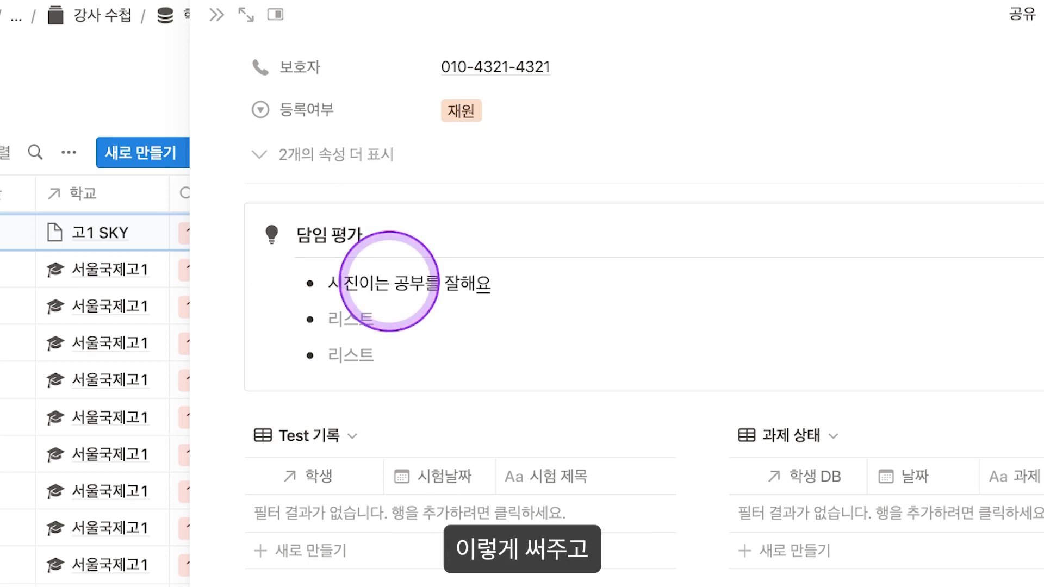
scroll(389, 281, "down", 5)
Step: Add a Test 기록 row '다항식 1회' dated 2023/01/18 with a score of 89
left_click(348, 341)
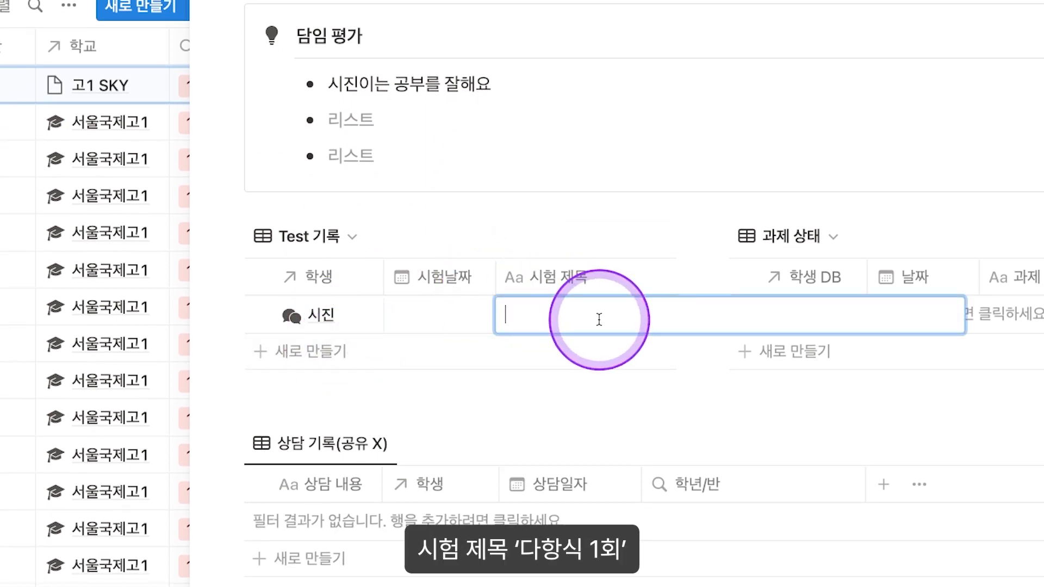
type("다항식 1회")
key("Escape")
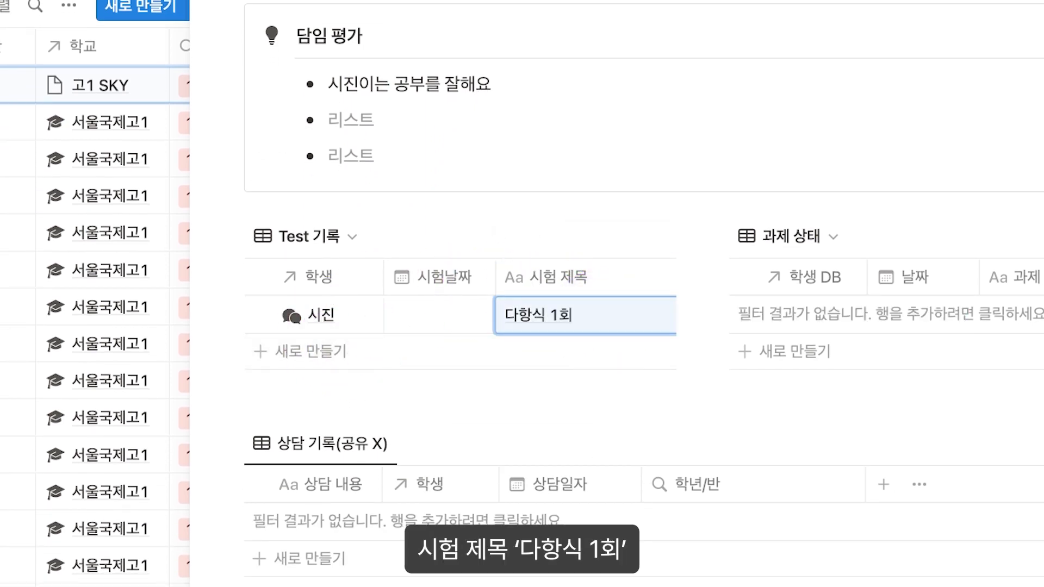
key("Left")
key("Return")
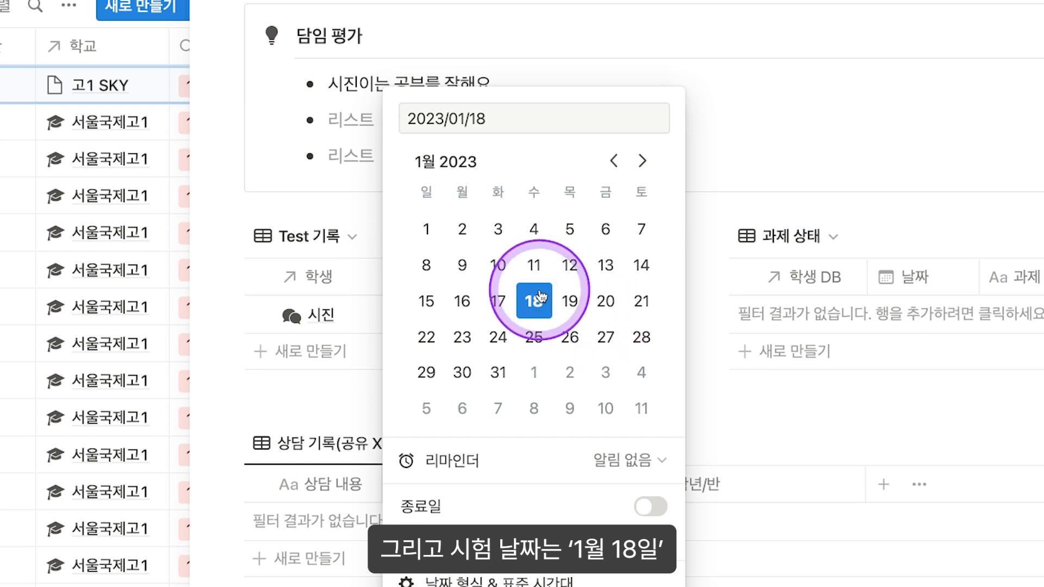
key("Escape")
scroll(543, 351, "right", 5)
left_click(534, 318)
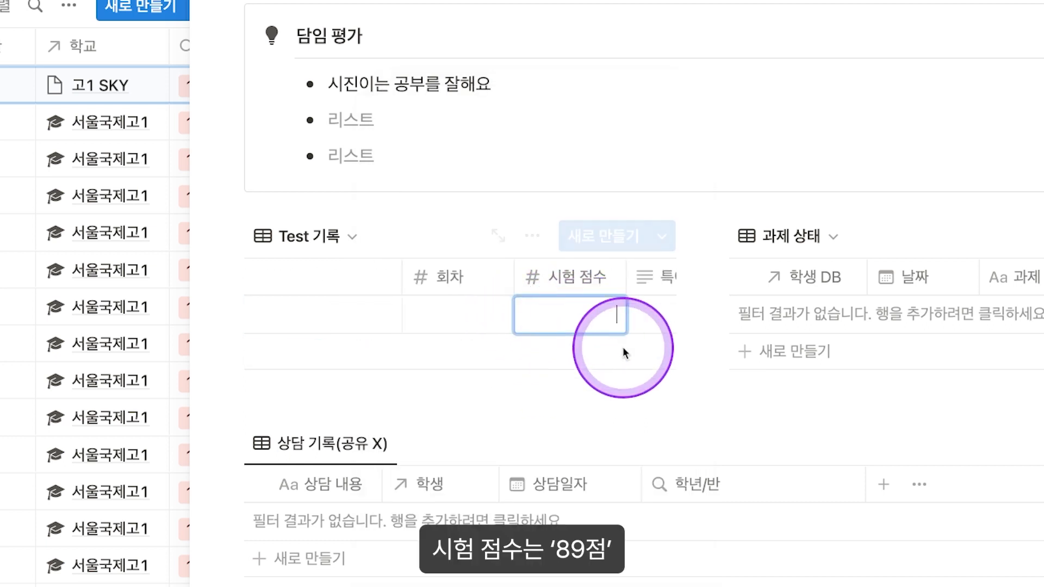
key("Escape")
scroll(497, 332, "left", 5)
Step: Add a 과제 상태 row '다항식 문제풀이 100개' dated 2023/01/19
left_click(782, 314)
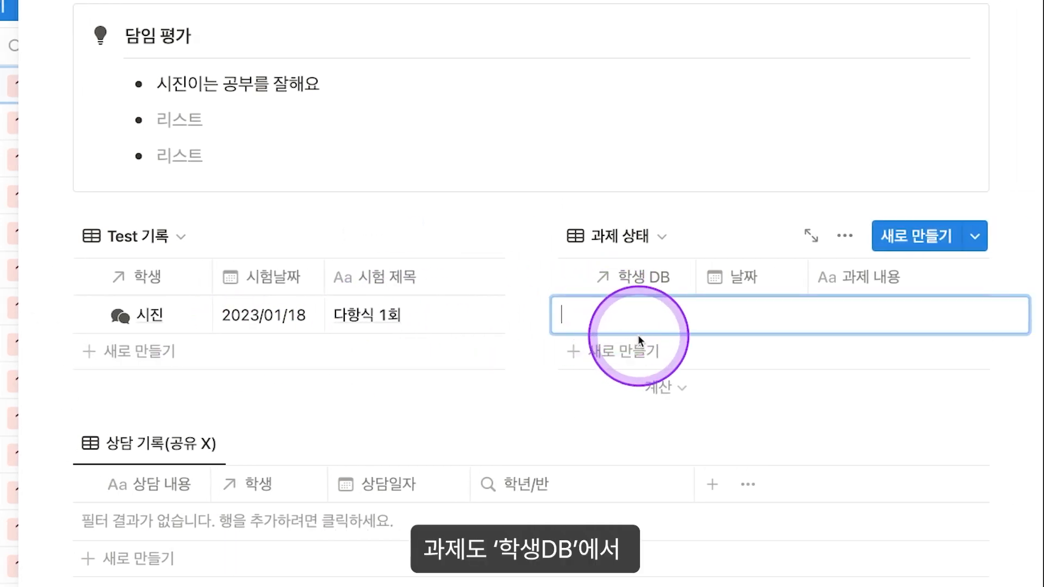
type("시진")
key("BackSpace")
key("BackSpace")
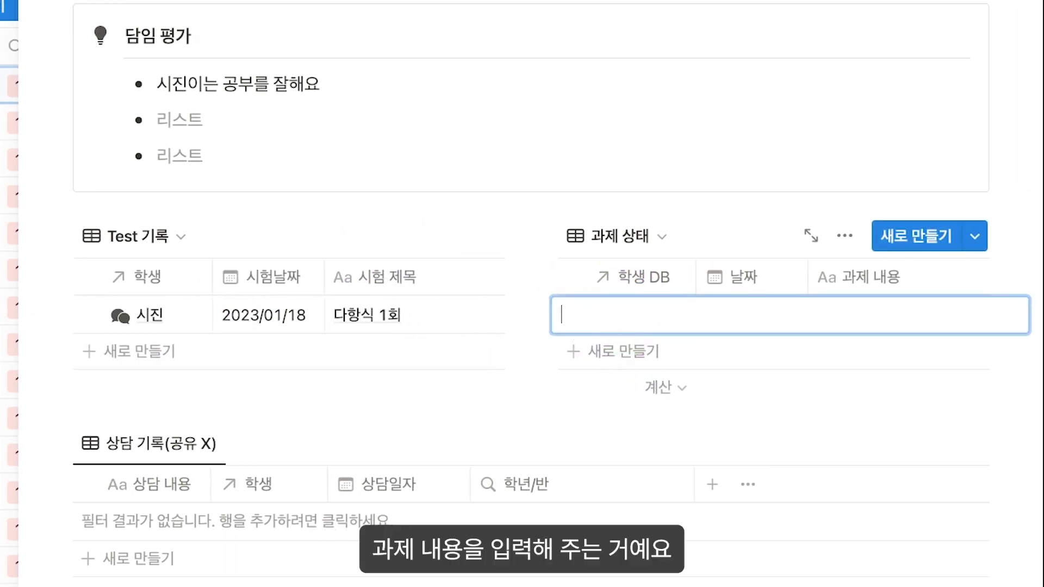
type("ㅅ")
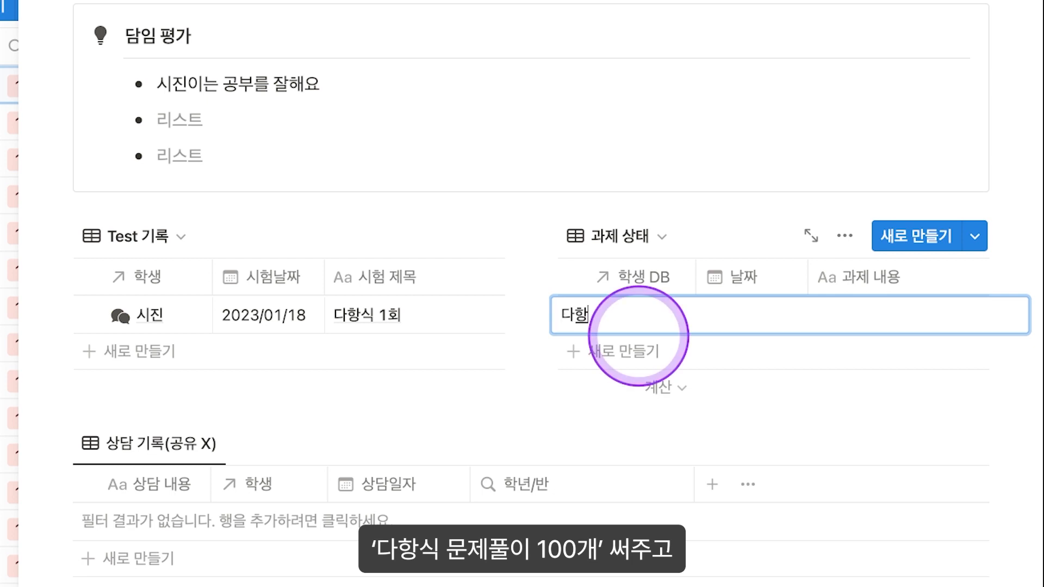
type("ㅐ")
key("Return")
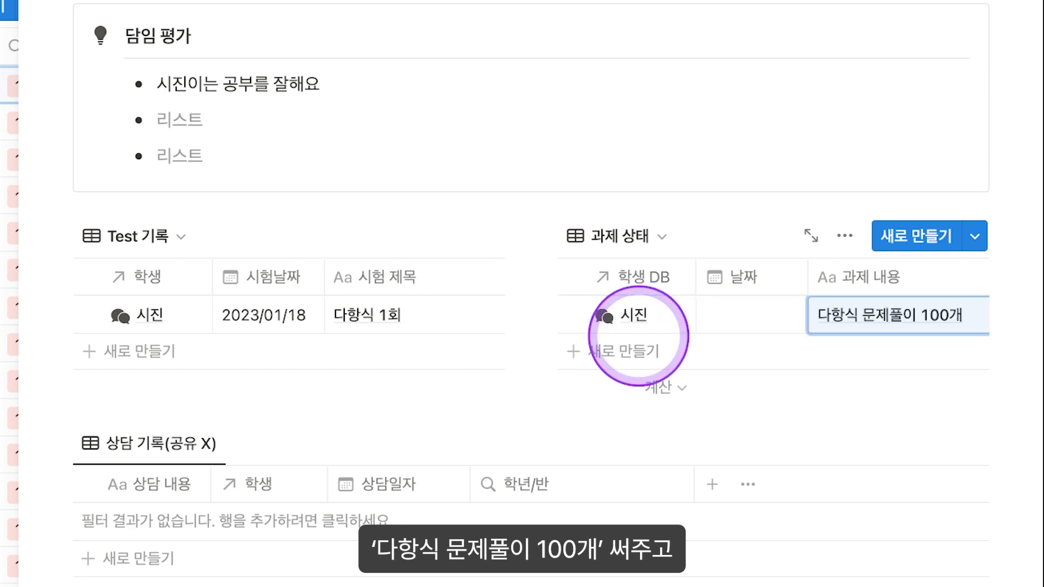
left_click(740, 319)
left_click(882, 301)
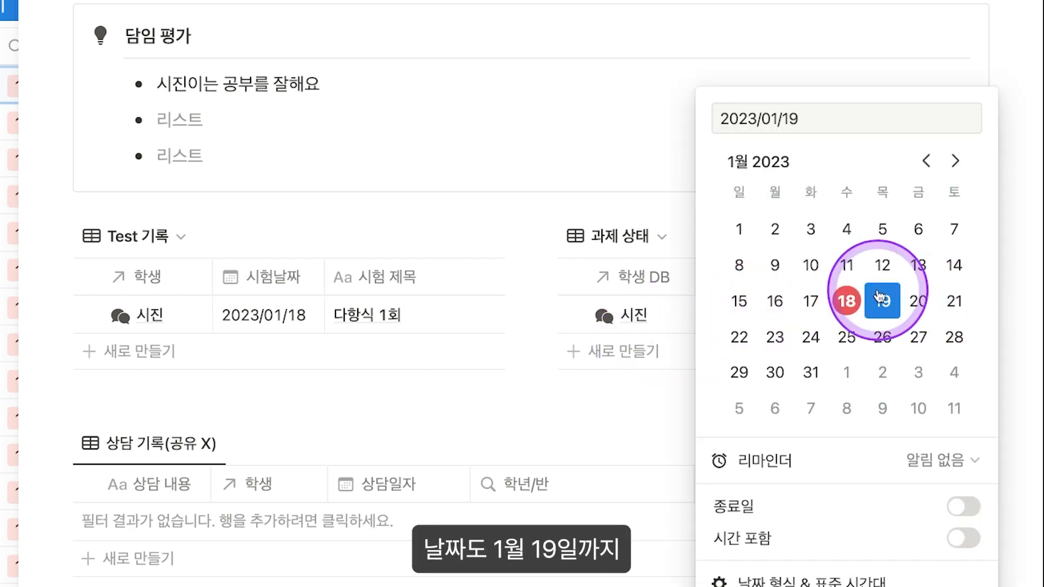
left_click(808, 326)
Step: Enter 90 as the assignment's 평균
scroll(734, 327, "right", 5)
left_click(848, 327)
left_click(890, 326)
left_click(892, 323)
type("90")
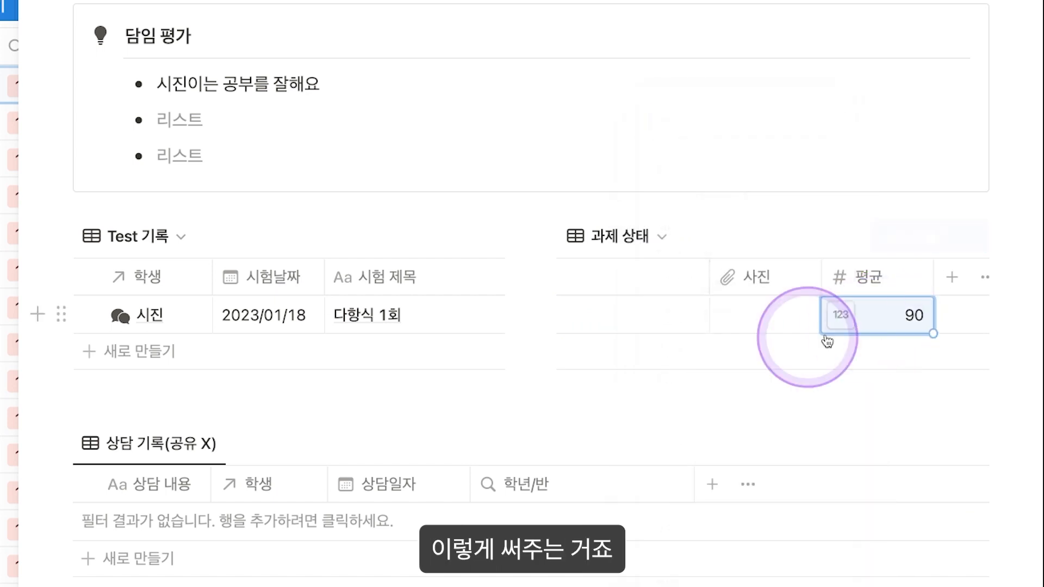
scroll(734, 338, "left", 5)
scroll(299, 288, "down", 4)
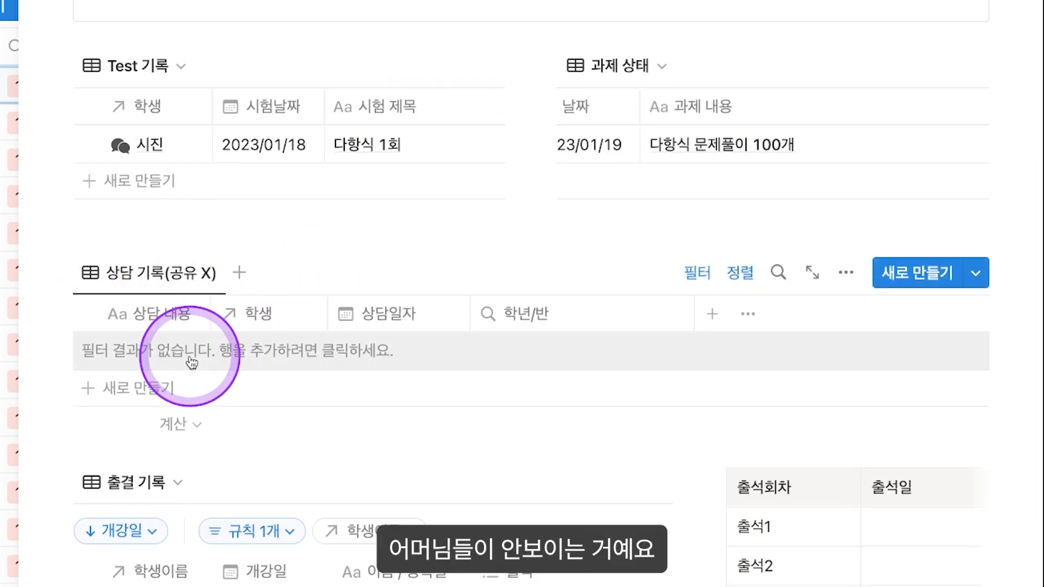
Step: Add a 상담 기록 row '시진이는 다항식을 잘 푸는 것 같습니다.' dated 2023/01/18 for 시진, 고1 SKY
left_click(192, 351)
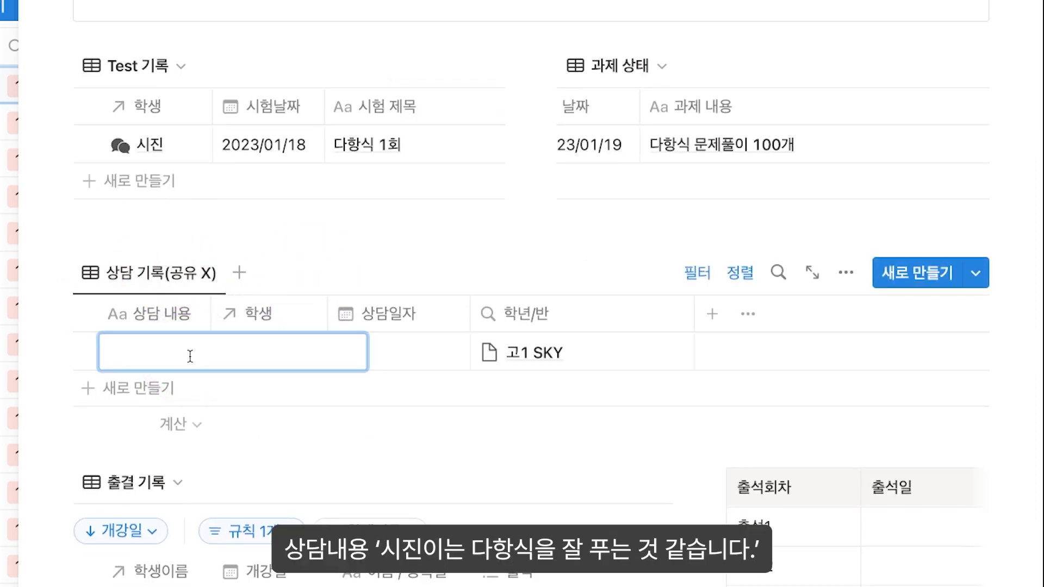
type("시진이는 다항식ㅇ")
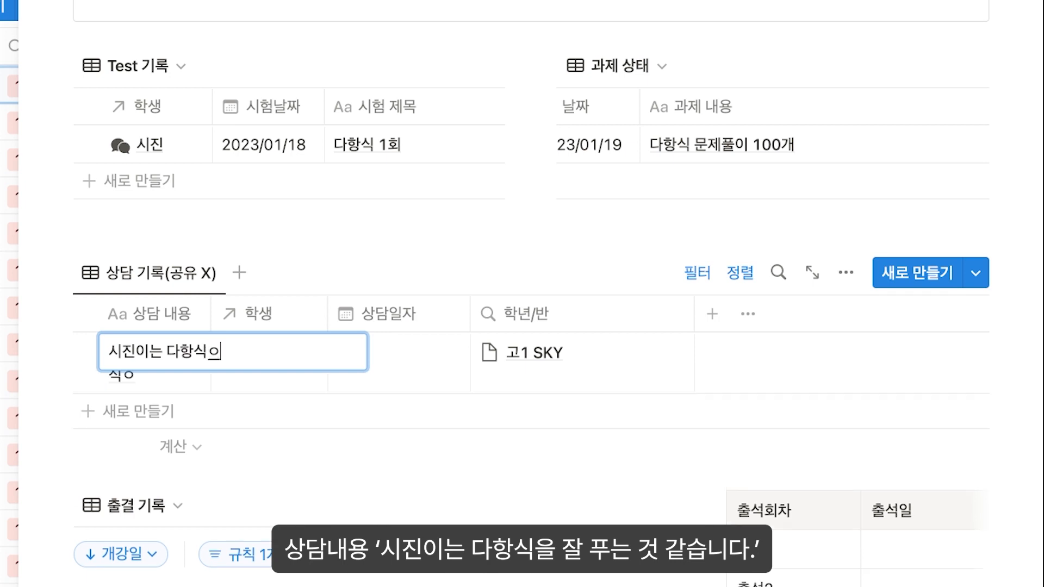
type("을 잘 푸는 것 같스")
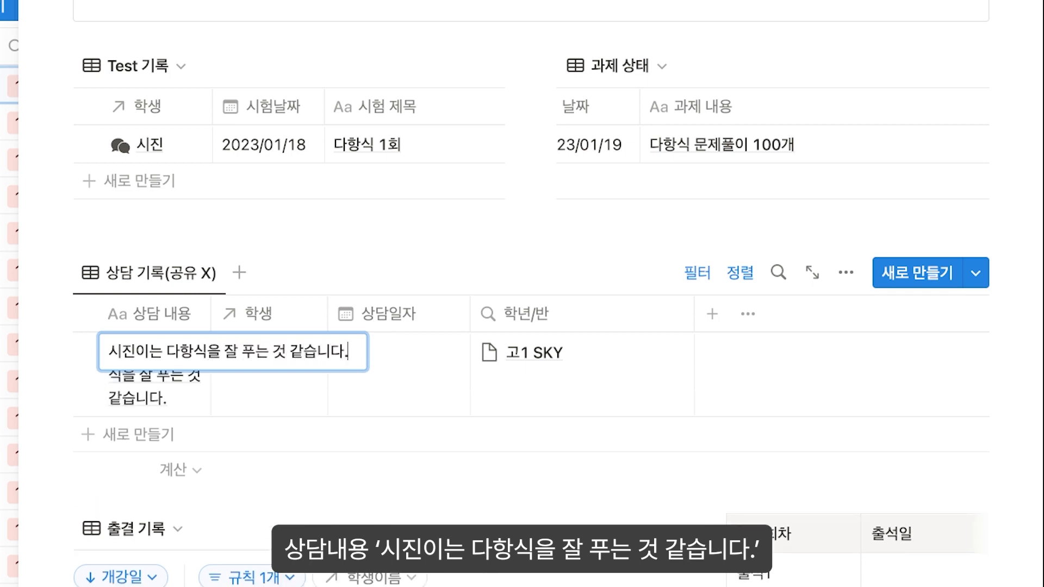
left_click(202, 357)
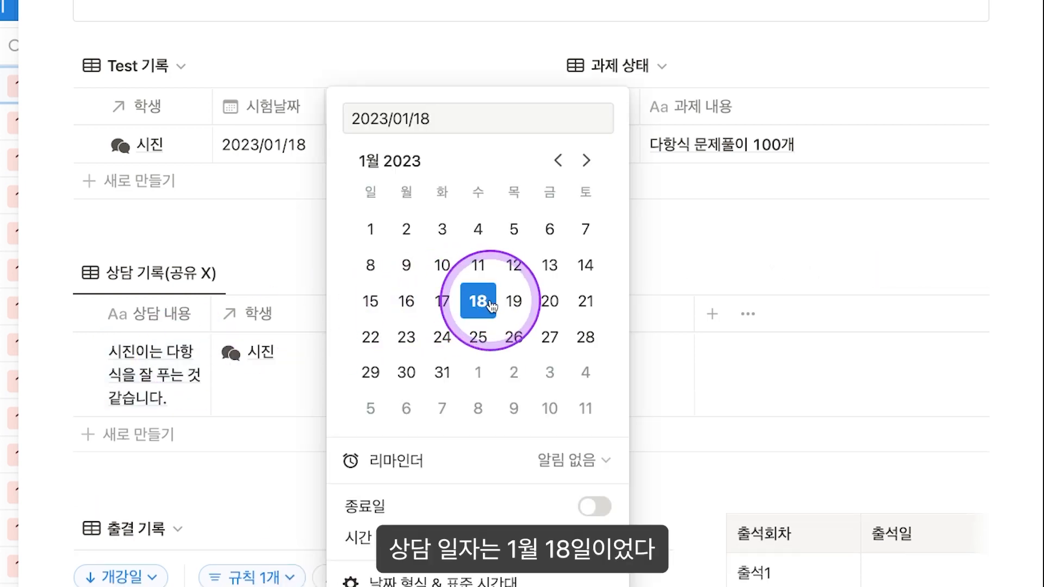
left_click(694, 303)
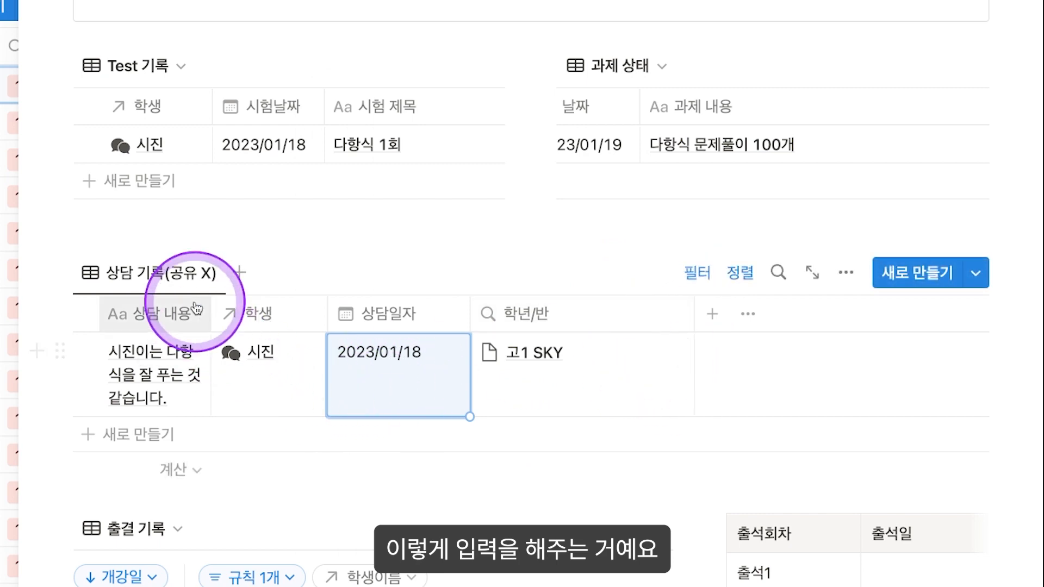
left_click_drag(210, 314, 423, 320)
scroll(429, 343, "down", 3)
Step: Set the attendance record's 개강일 to 2023/01/18
left_click(170, 438)
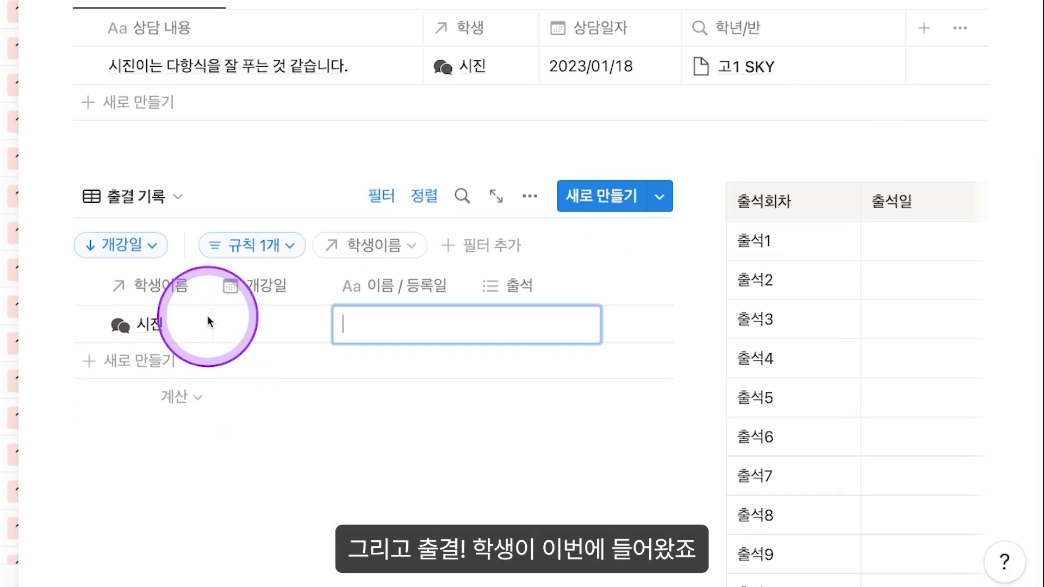
left_click(279, 328)
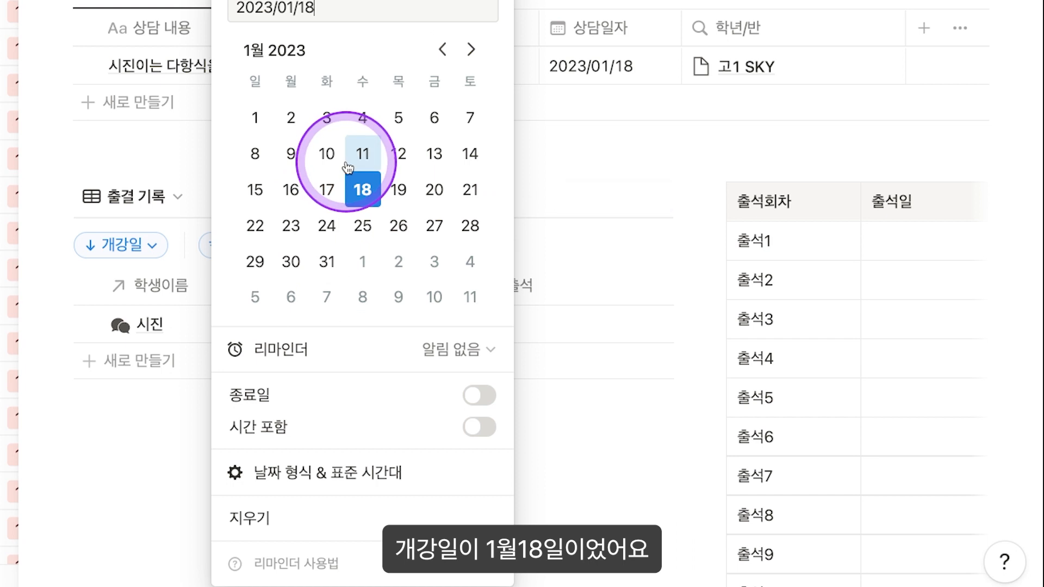
left_click(132, 162)
Step: Name the attendance record '시진 2023/01/18' using the copied student name
left_click(388, 324)
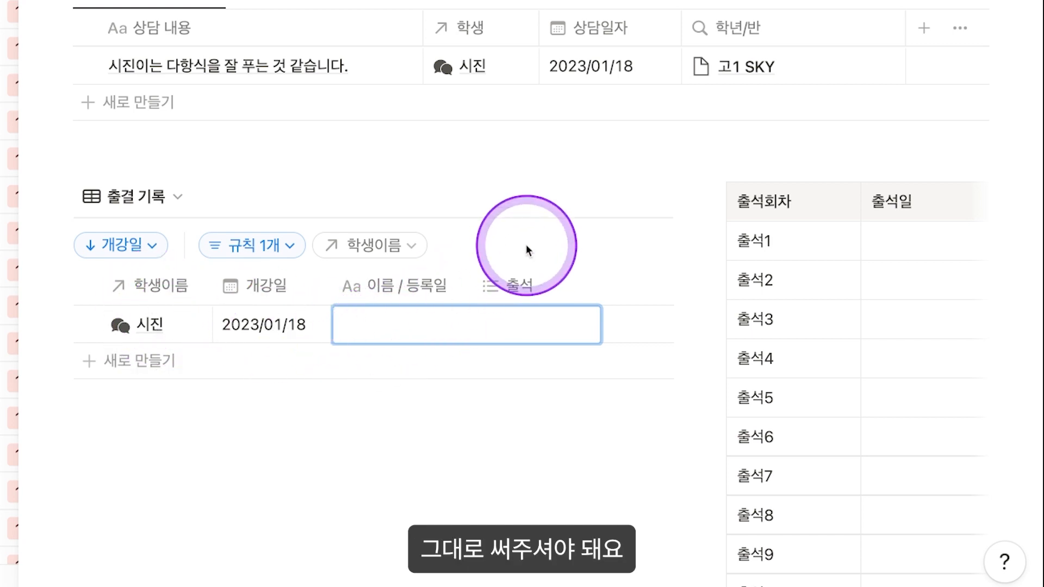
key("Escape")
key("Left")
key("Left")
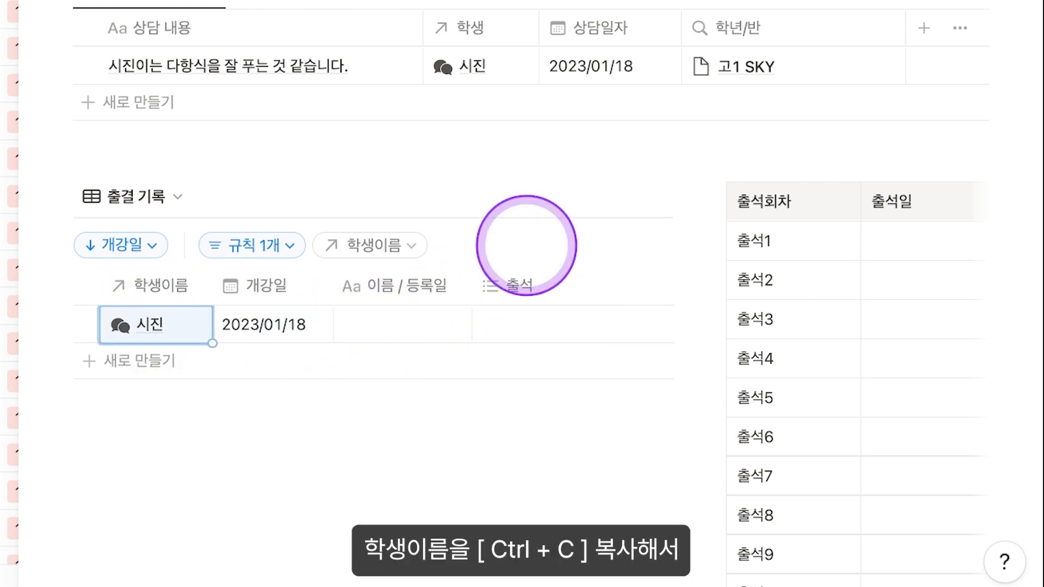
key("Right")
key("Right")
key("Return")
type("202")
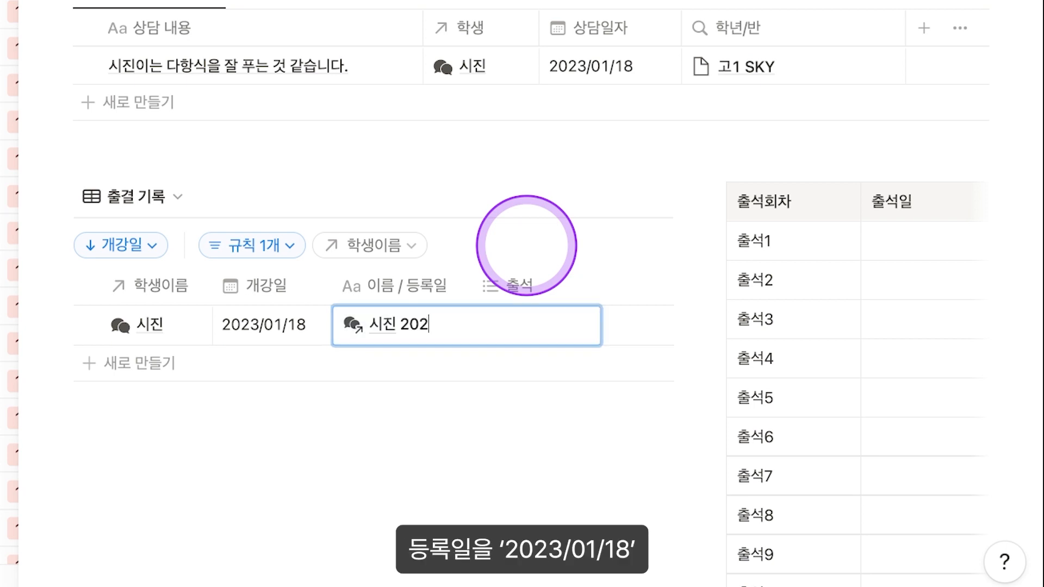
type("3/01/18")
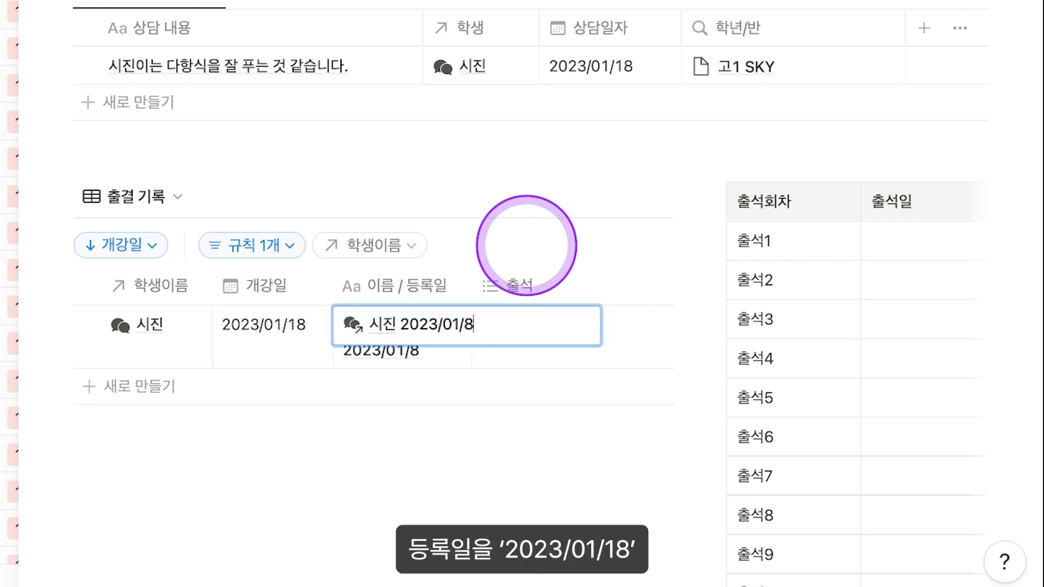
key("BackSpace")
type("18")
key("Escape")
key("BackSpace")
type("ㅅ진 2023/01/18")
key("Escape")
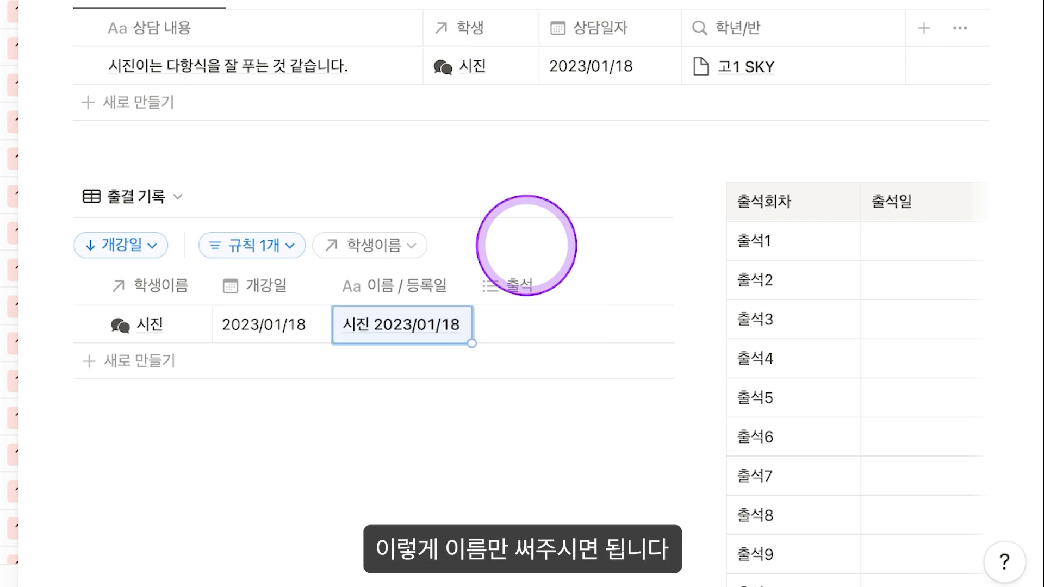
Step: Tag the record with attendance sessions 출석1 through 출석12
scroll(501, 279, "down", 1)
scroll(478, 291, "right", 2)
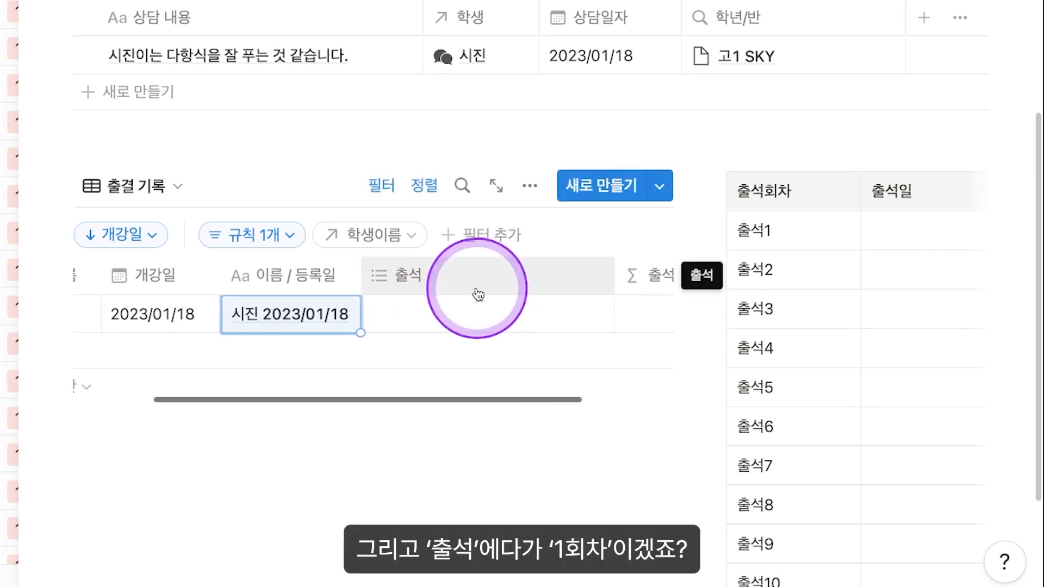
left_click(433, 316)
left_click(466, 242)
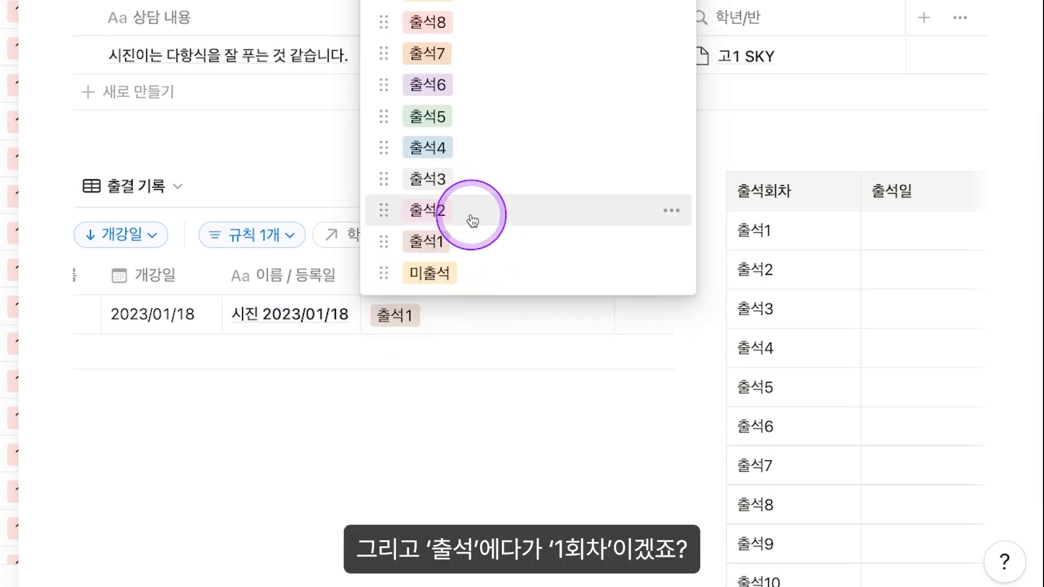
left_click(469, 211)
left_click(483, 180)
left_click(489, 148)
left_click(495, 118)
left_click(492, 85)
left_click(492, 53)
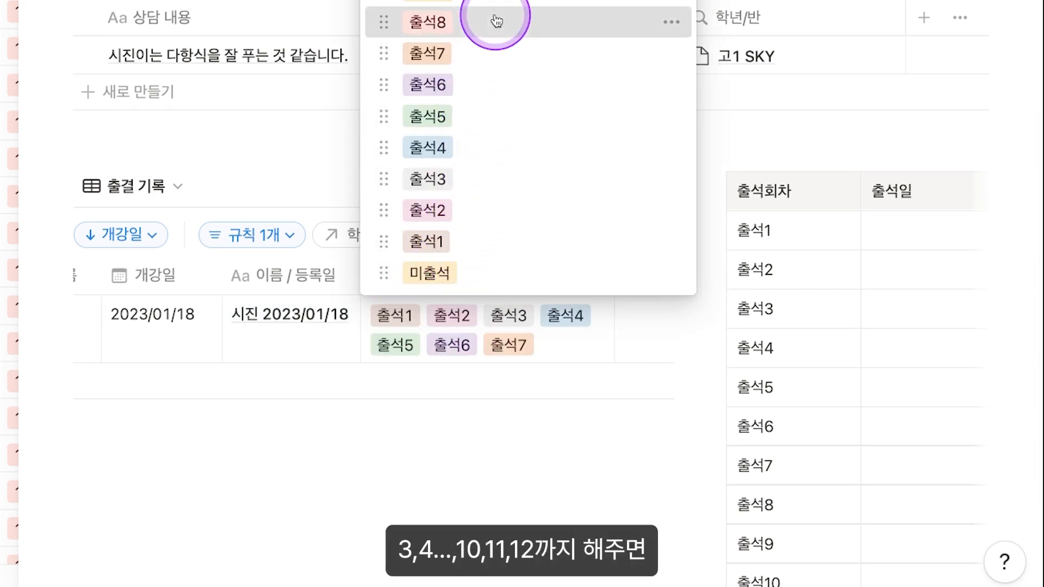
left_click(492, 22)
left_click(492, 2)
left_click(361, 373)
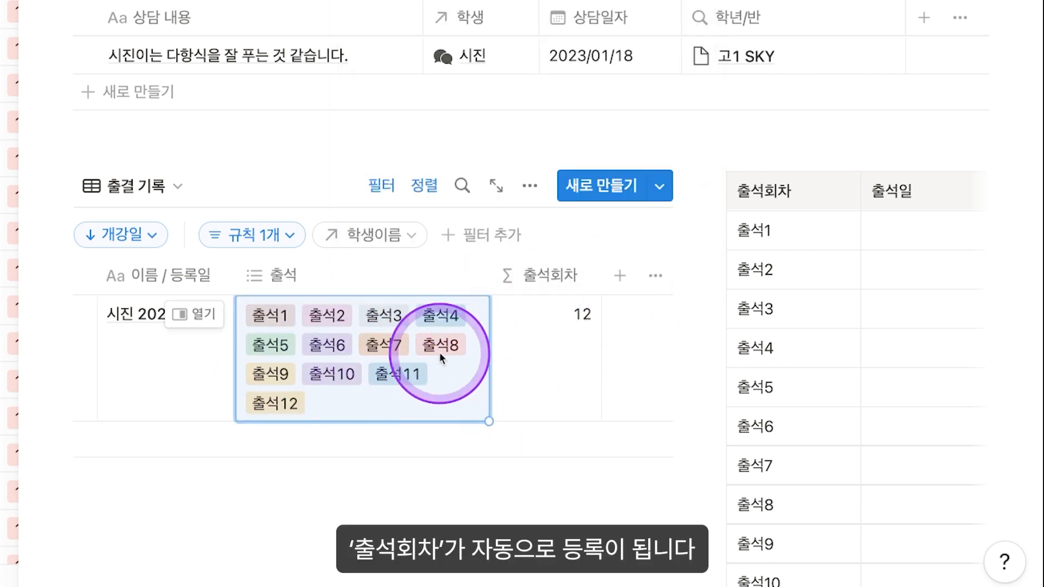
left_click(0, 0)
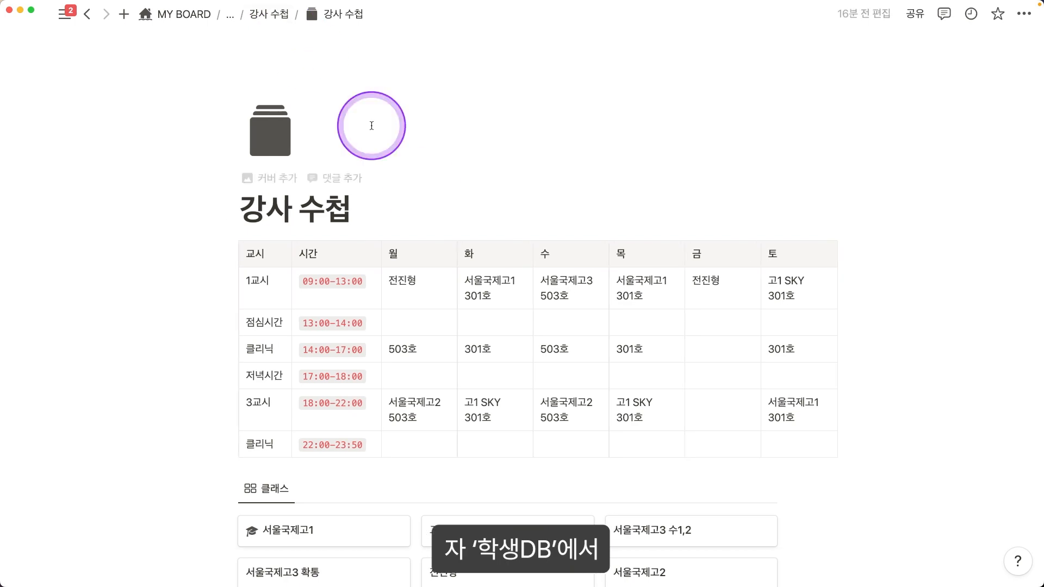
Step: Open 수업 기록 DB and give a new class record date 2023/01/18 and school 서울국제고1
scroll(566, 328, "down", 8)
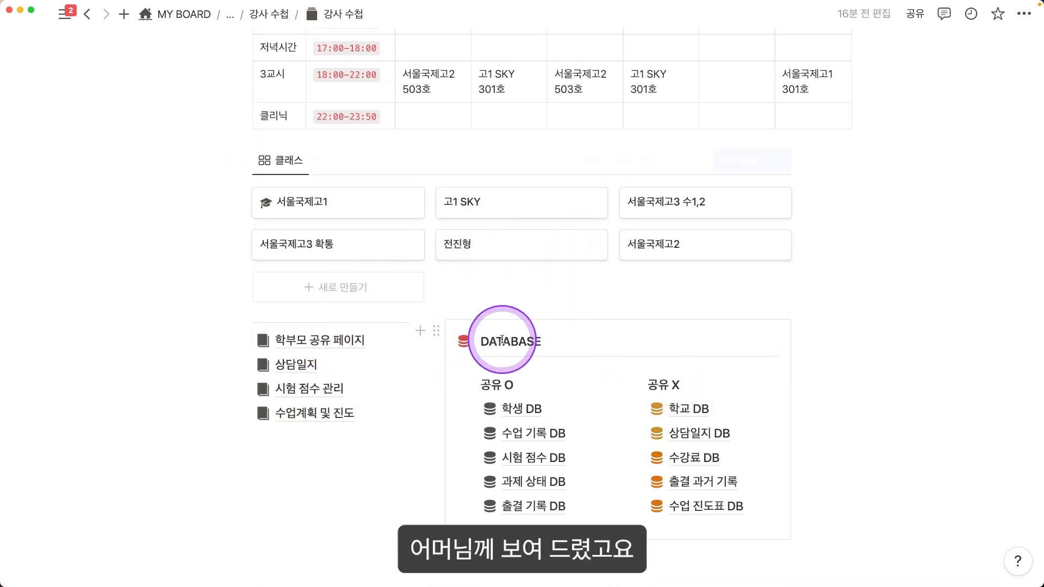
scroll(546, 348, "down", 3)
left_click(547, 375)
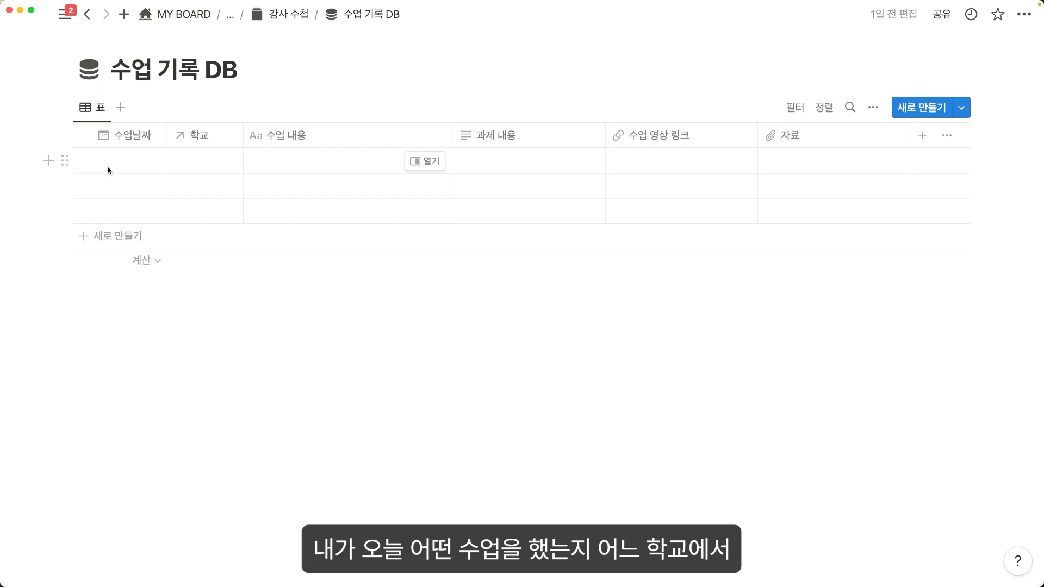
left_click(108, 171)
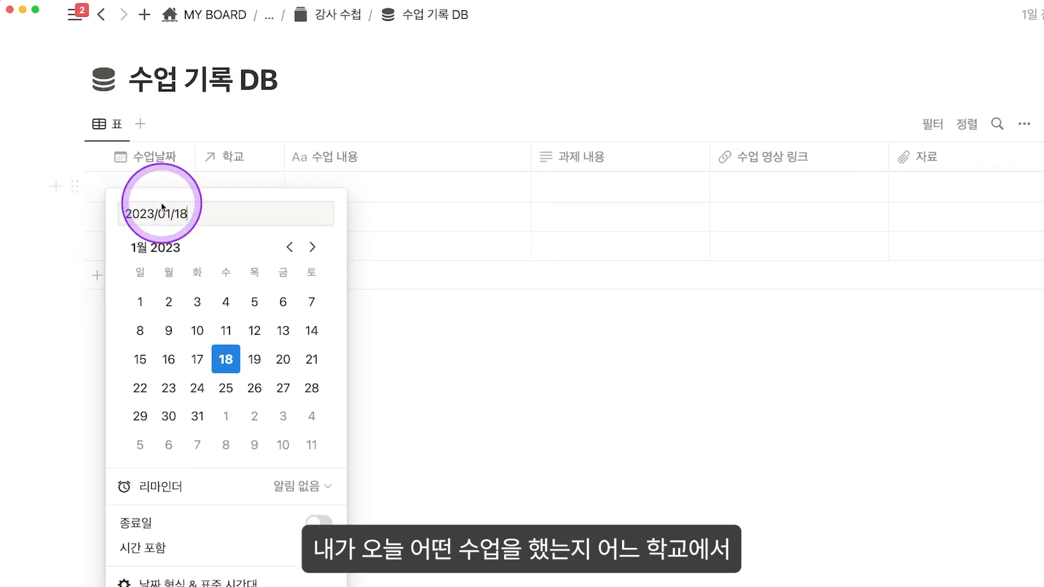
left_click(301, 225)
left_click(302, 225)
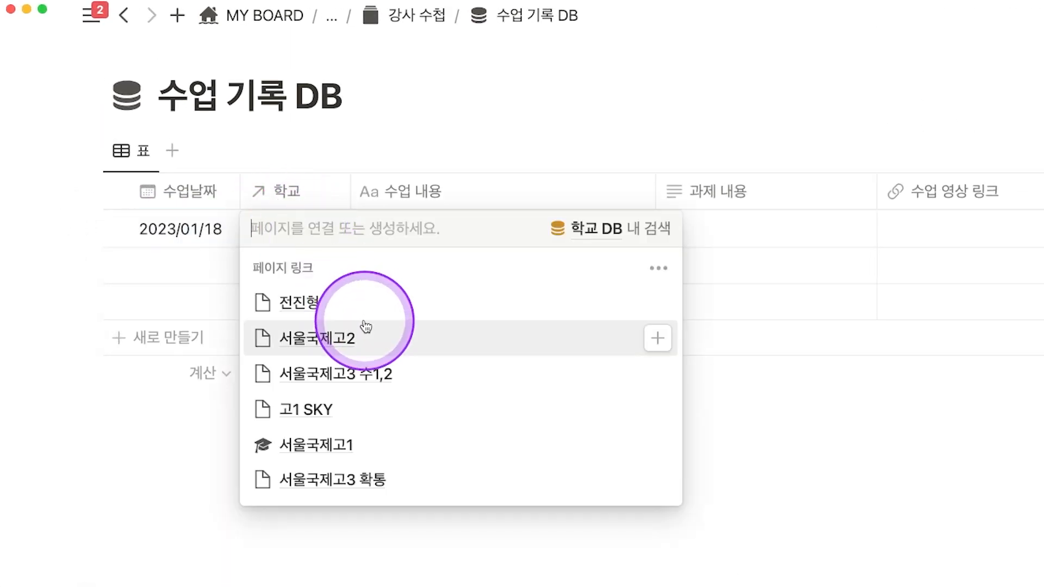
left_click(381, 443)
left_click(443, 112)
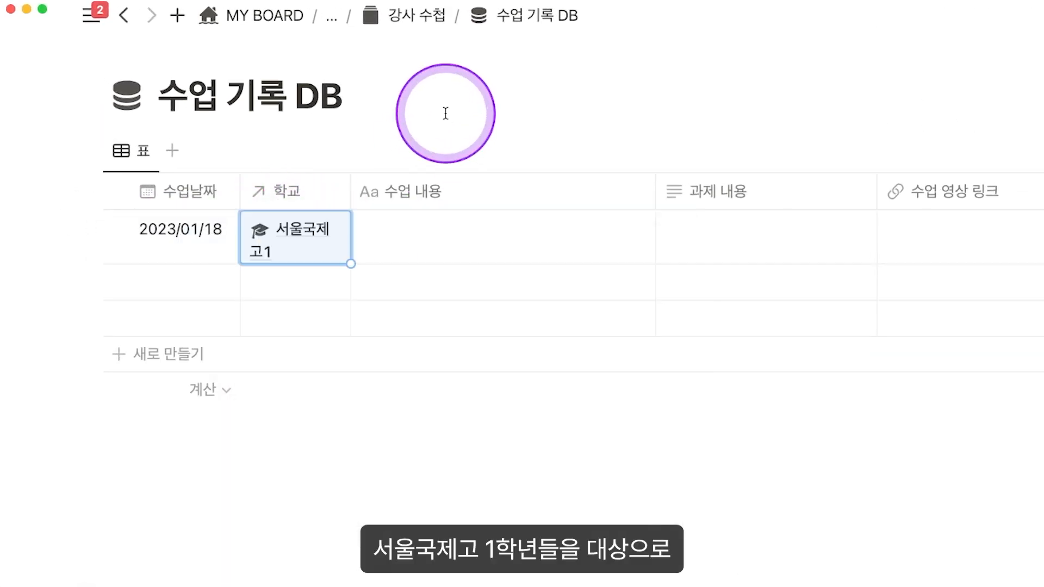
Step: Enter lesson content '다항식 수업 진행' and homework '다항식 문제풀이 100개', leaving the video link empty
left_click(473, 233)
type("닭")
type("항식 수업 진행")
key("Return")
left_click(735, 243)
type("ㄷ항시")
type("식 문제 풀이 100개")
key("Return")
scroll(974, 210, "right", 7)
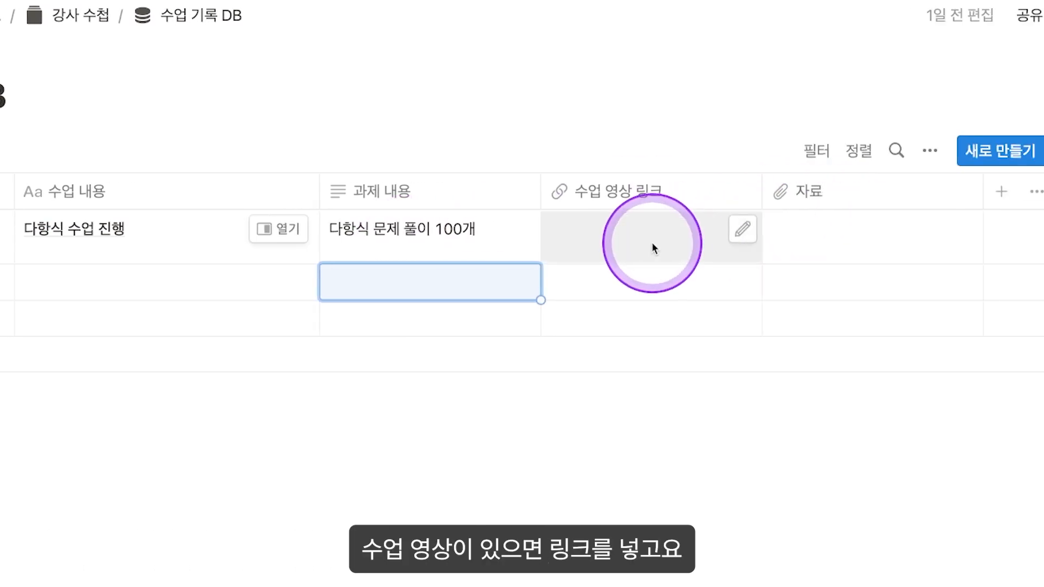
left_click(598, 242)
left_click(829, 246)
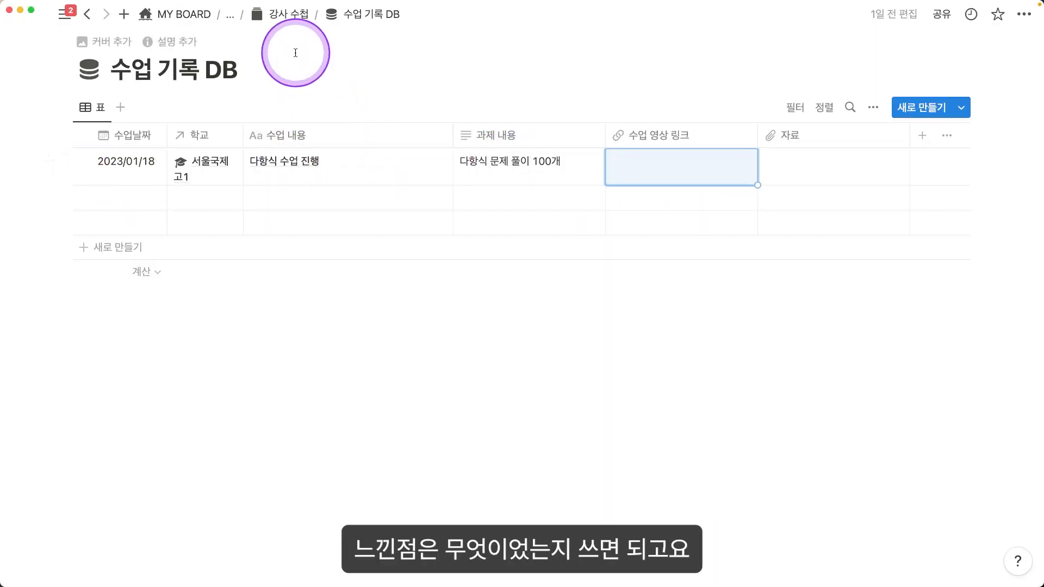
Step: Open the 다항식 수업 진행 record as a page, then return to 강사 수첩
left_click(409, 169)
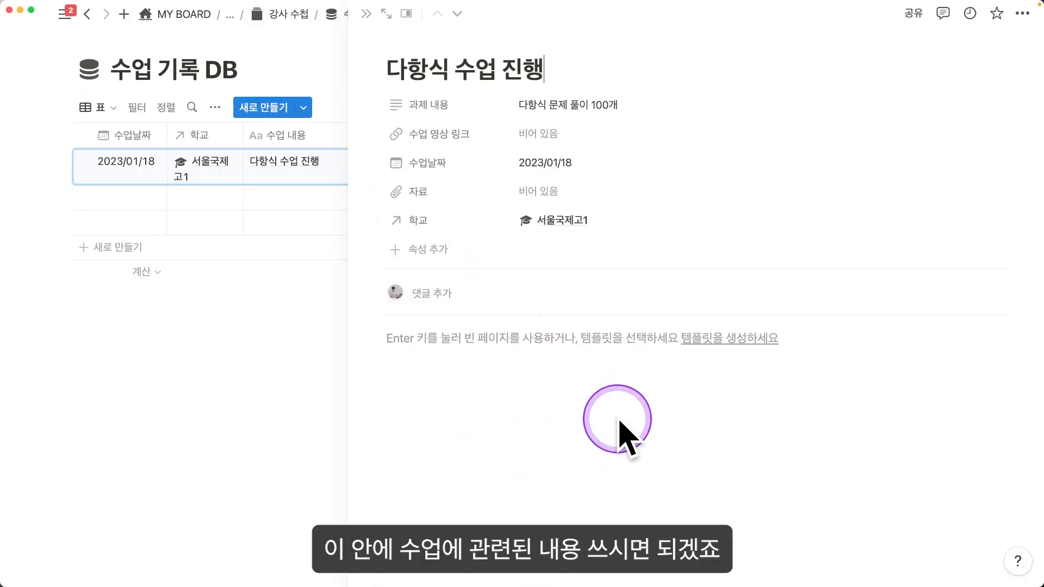
left_click(289, 15)
scroll(641, 261, "down", 5)
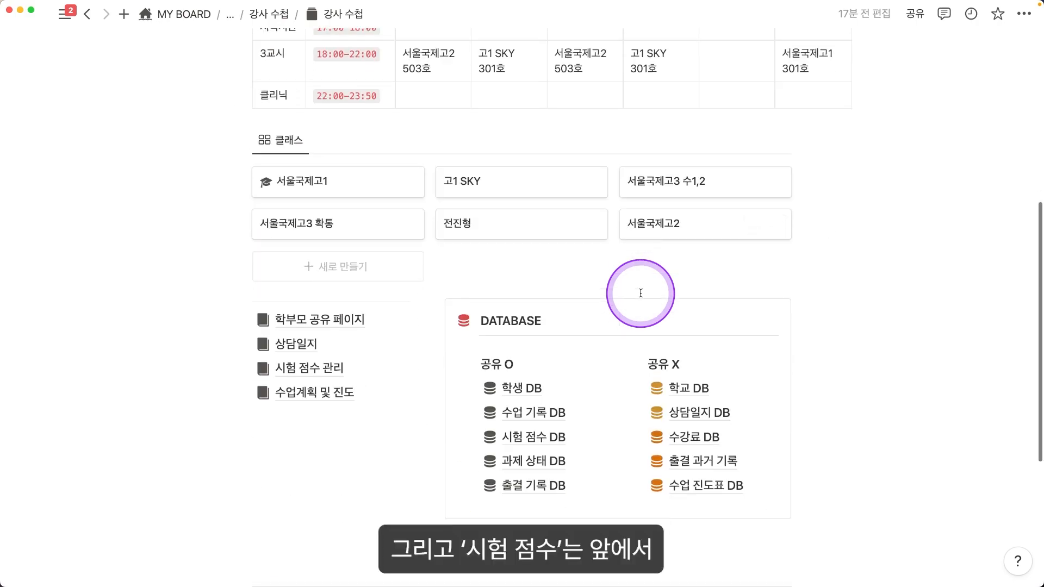
Step: Check 시험 점수 DB, then open 시험 점수 관리 and select its six test results
left_click(541, 356)
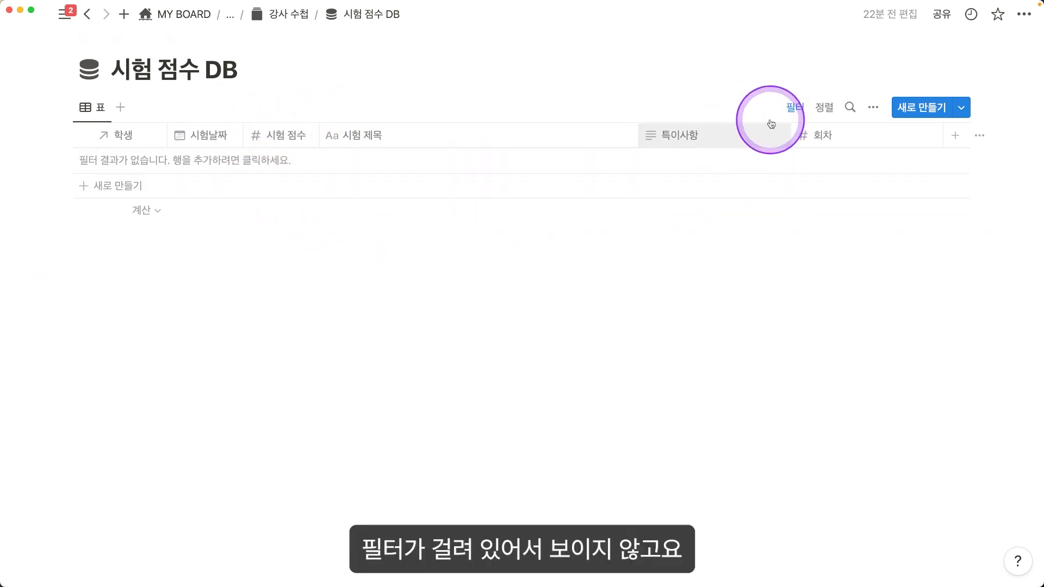
left_click(276, 22)
scroll(532, 261, "down", 8)
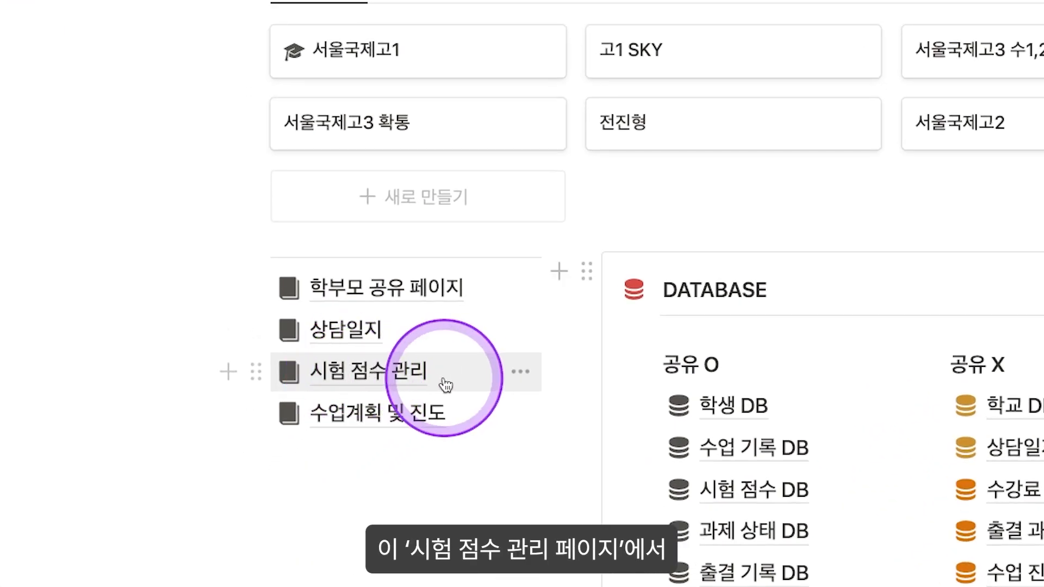
left_click(381, 378)
scroll(410, 396, "down", 3)
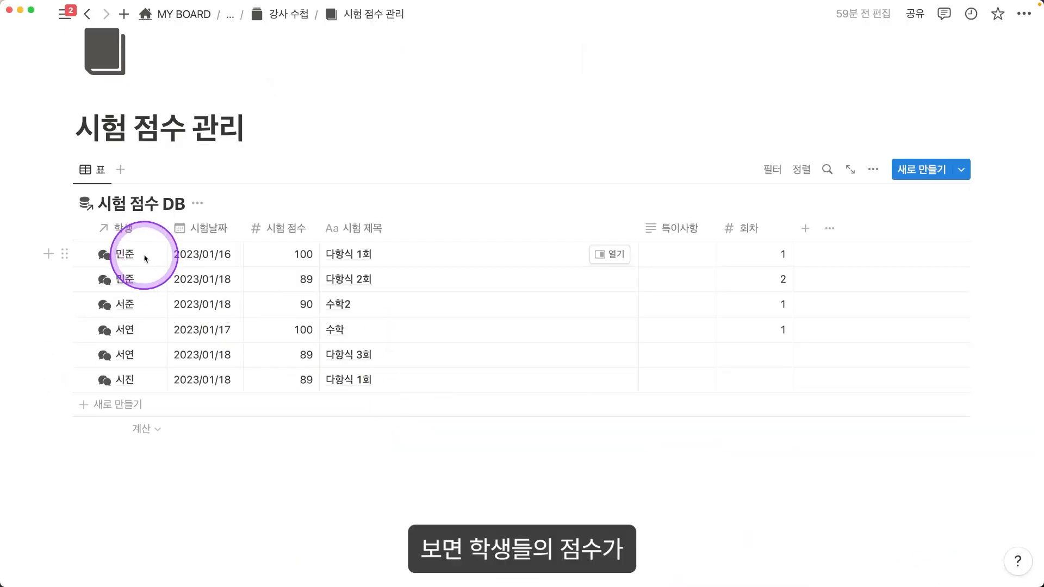
left_click_drag(293, 254, 280, 349)
left_click_drag(348, 254, 376, 392)
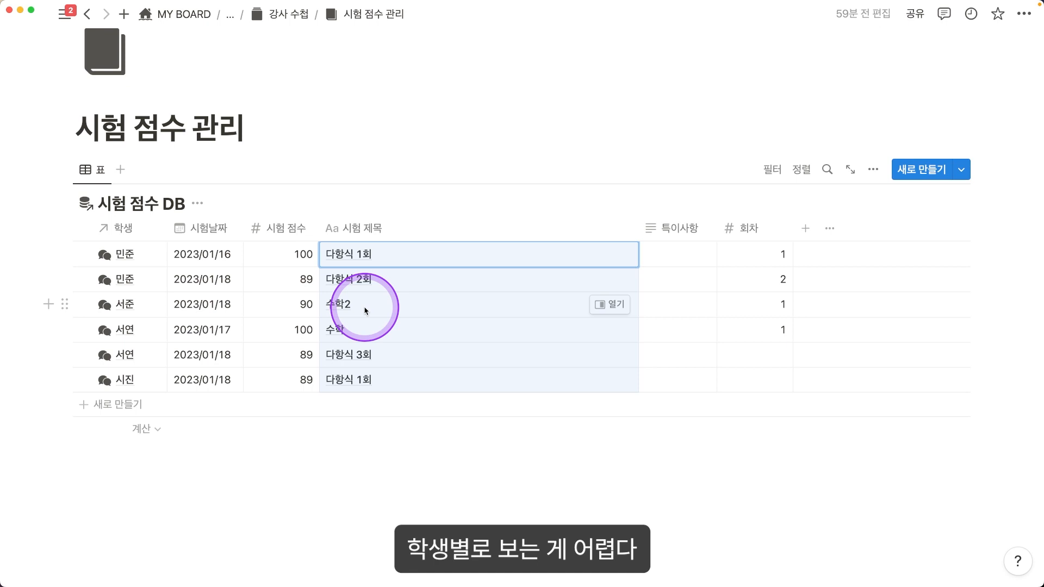
scroll(382, 312, "down", 1)
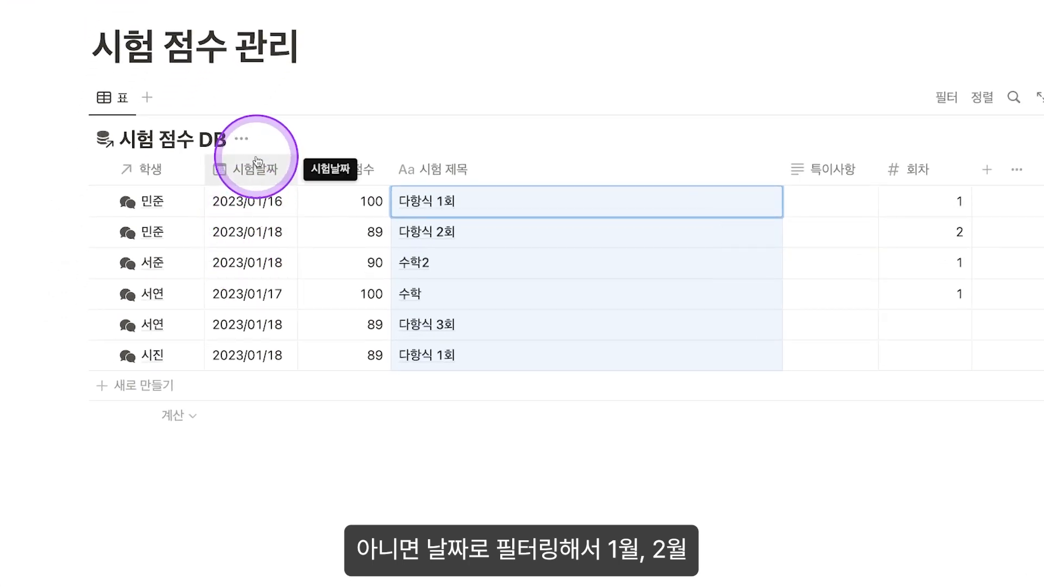
Step: Filter the score table by 시험날짜, trying the one-month-ago and one-month-later relative dates
left_click(257, 162)
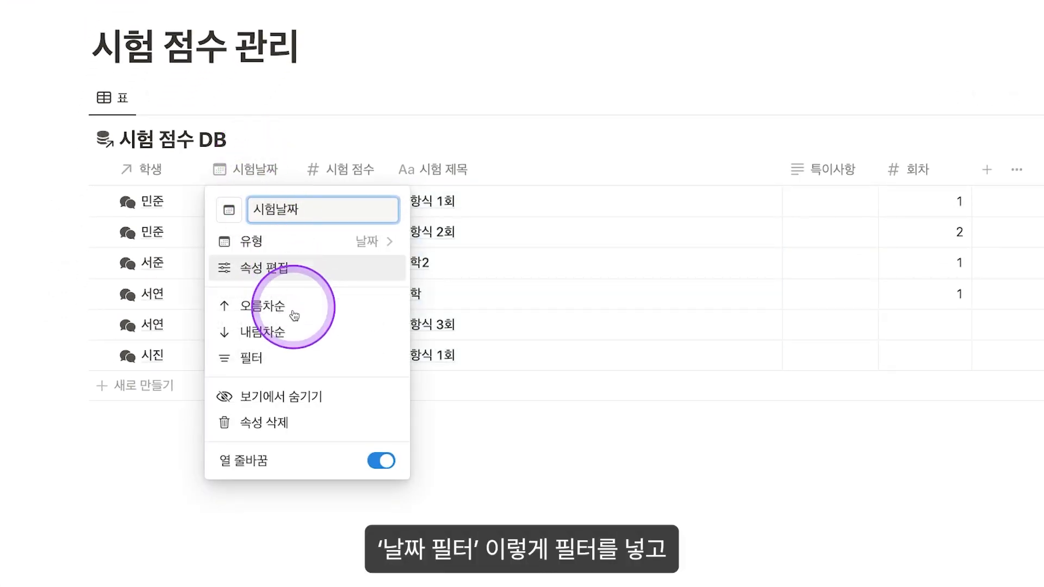
left_click(275, 351)
left_click(136, 203)
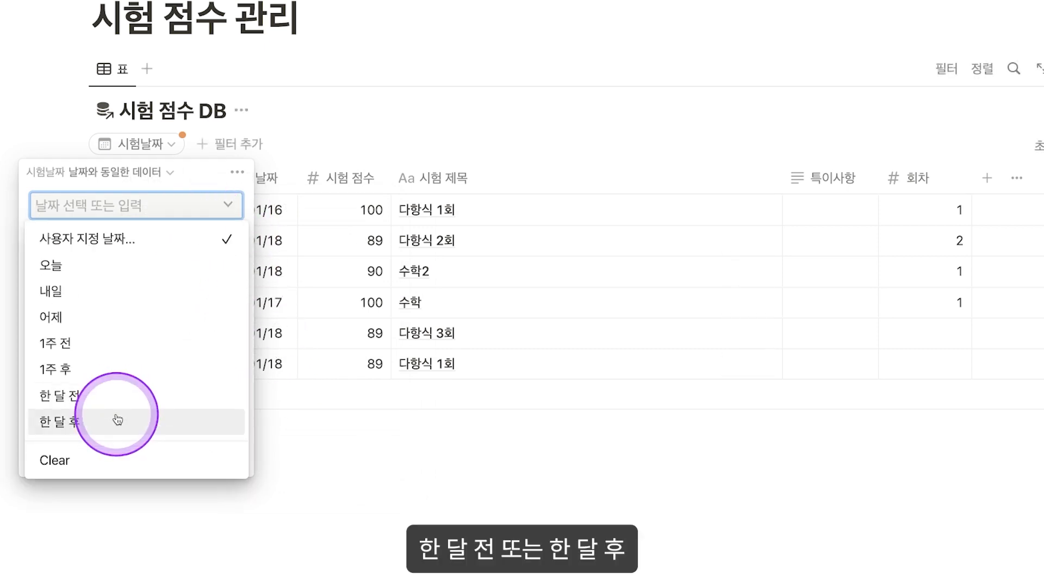
left_click(135, 389)
left_click(240, 205)
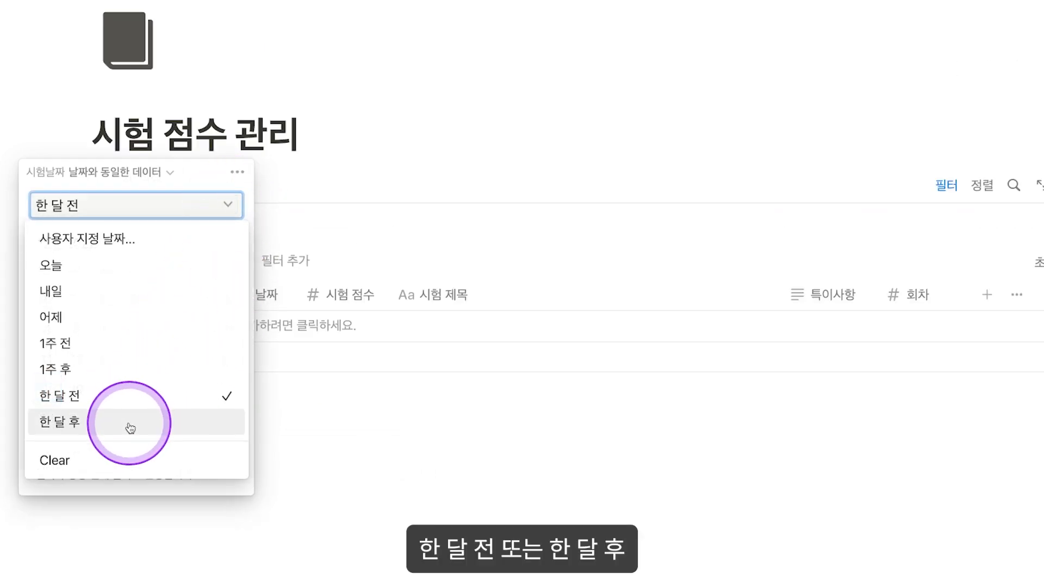
left_click(132, 425)
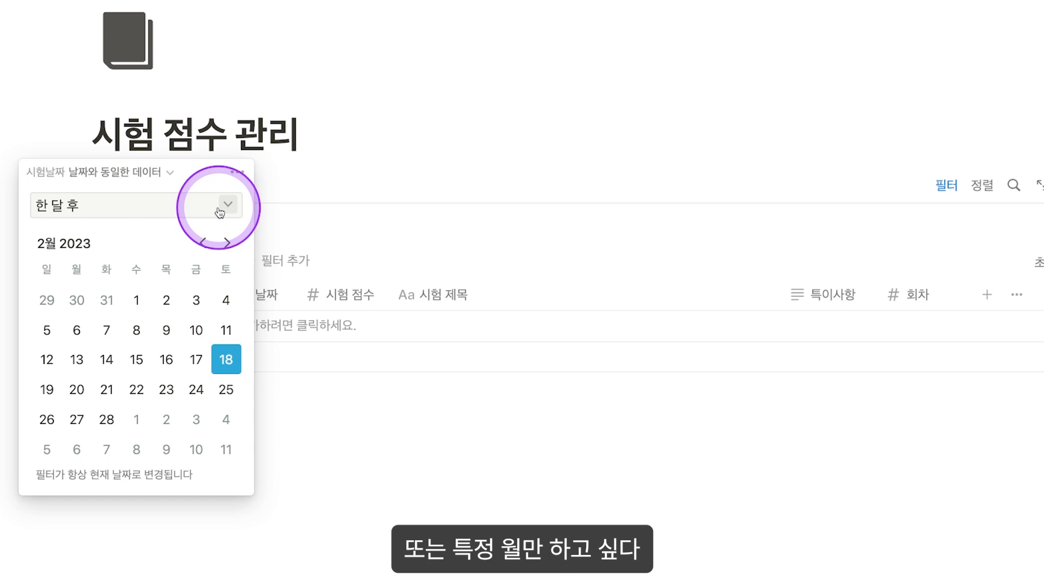
Step: Convert the 시험날짜 rule to an advanced filter with custom date 2023/01/01
left_click(220, 212)
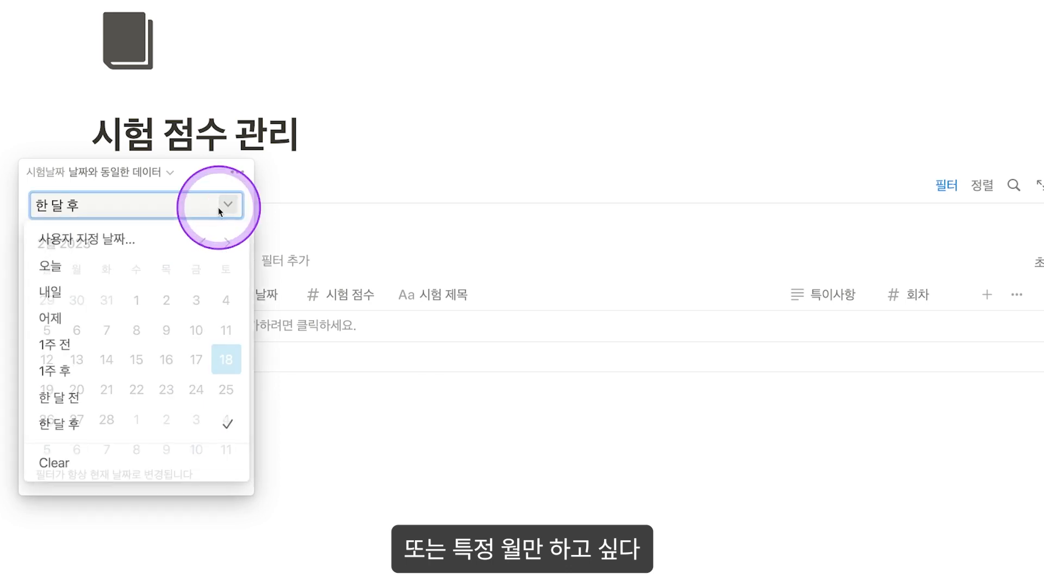
left_click(242, 180)
left_click(309, 205)
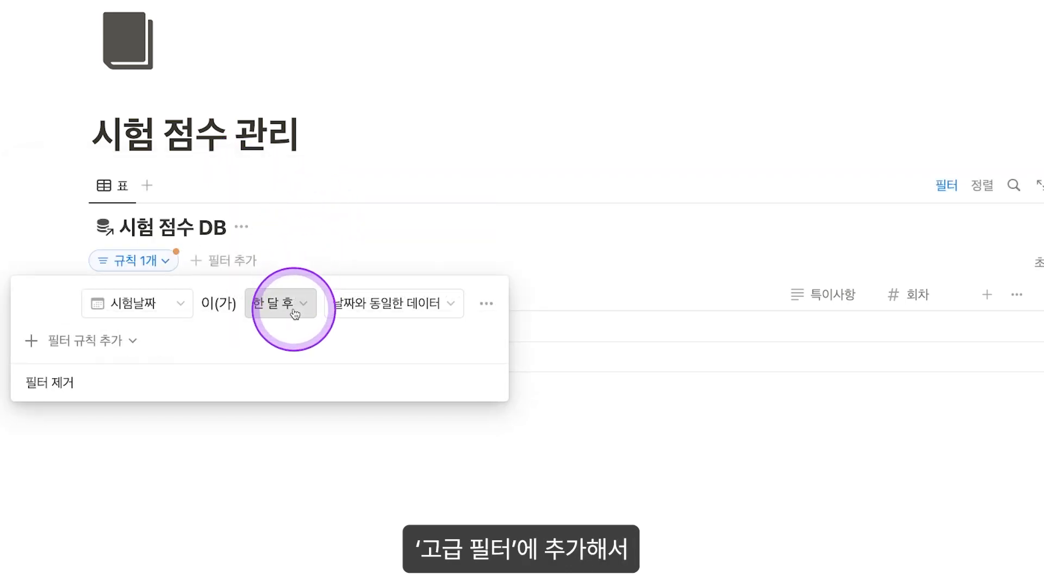
left_click(406, 301)
left_click(280, 303)
left_click(293, 300)
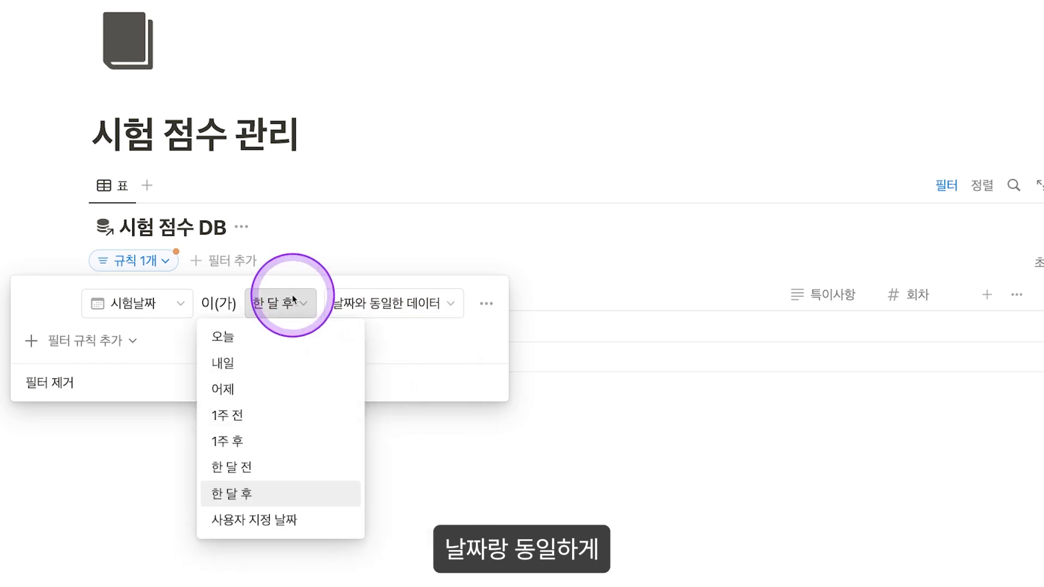
left_click(273, 521)
scroll(413, 337, "down", 2)
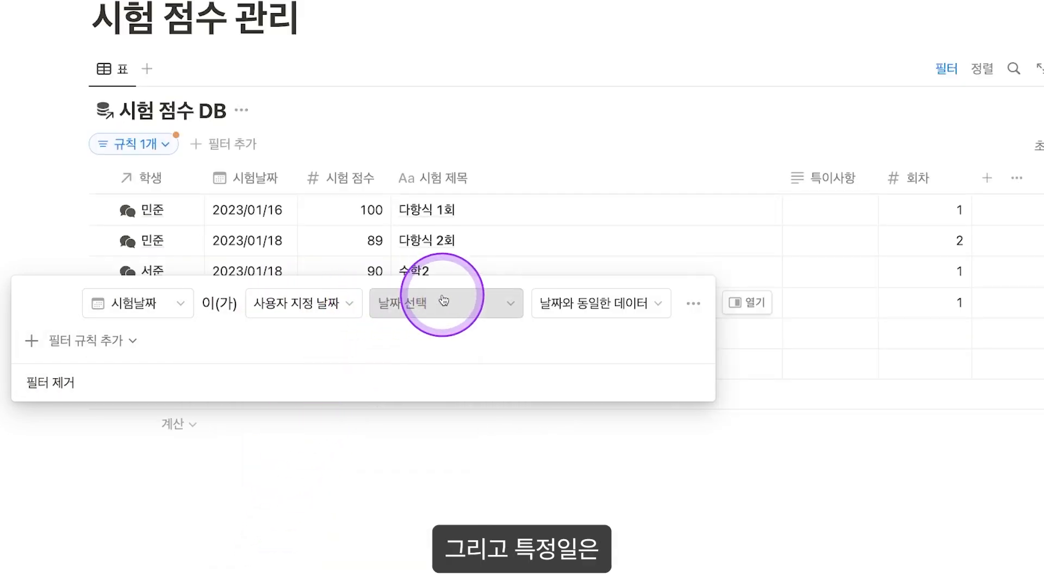
left_click(443, 300)
left_click(366, 109)
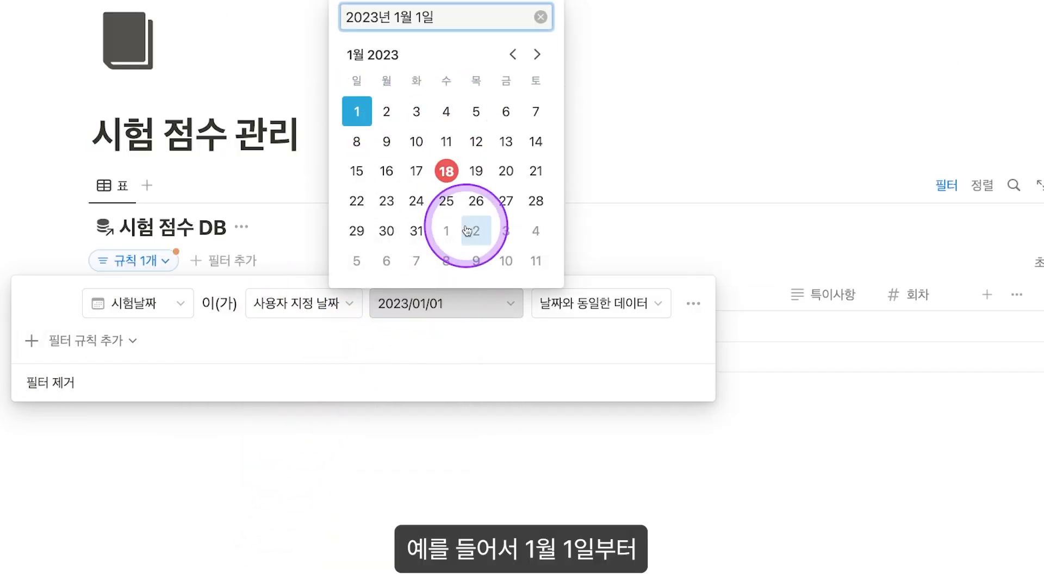
left_click(688, 303)
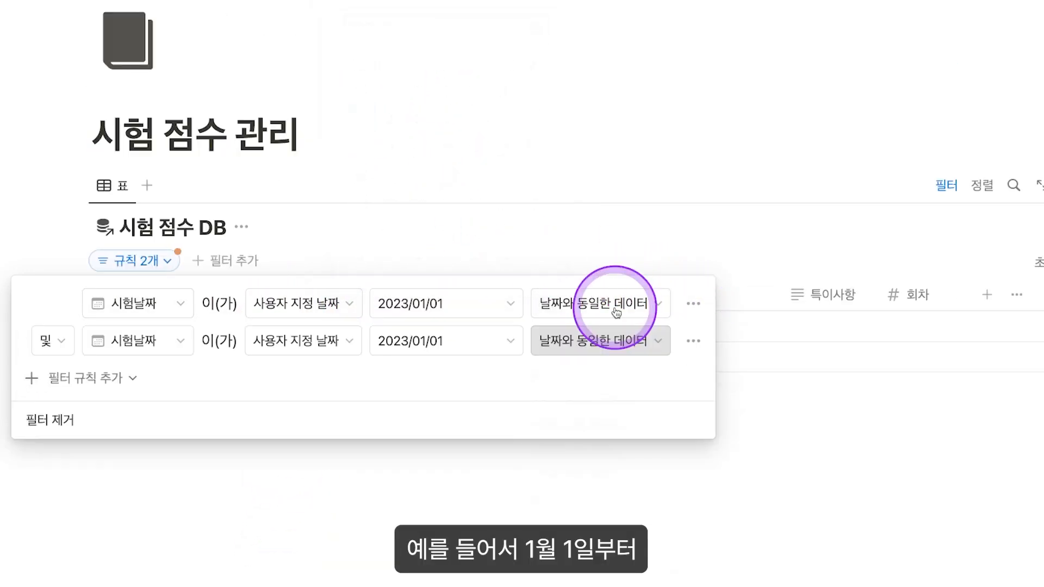
Step: Duplicate the rule to make dates on or after 2023/01/01 and on or before 2023/01/31
left_click(606, 303)
left_click(625, 439)
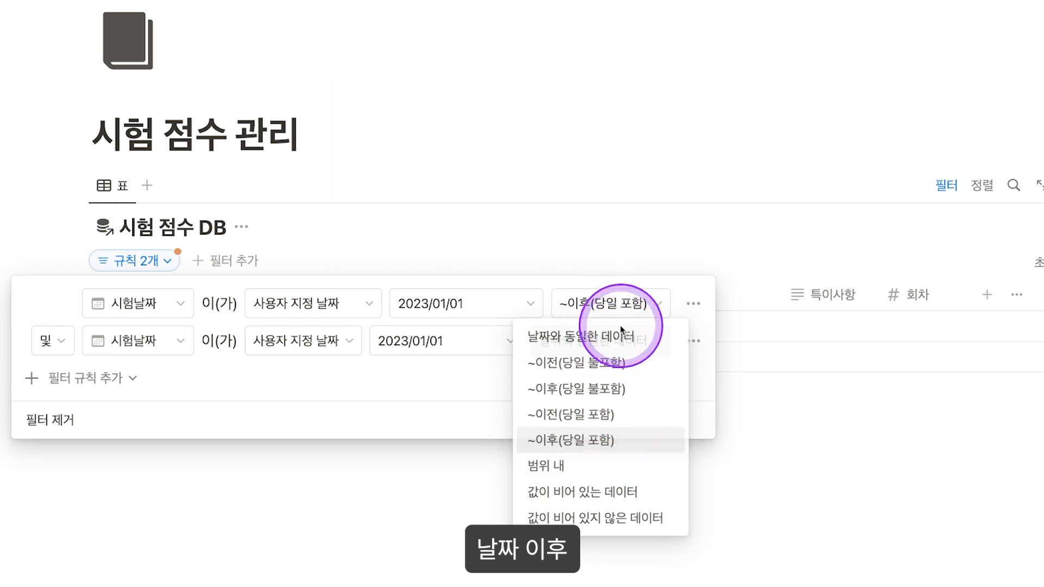
left_click(621, 333)
left_click(625, 456)
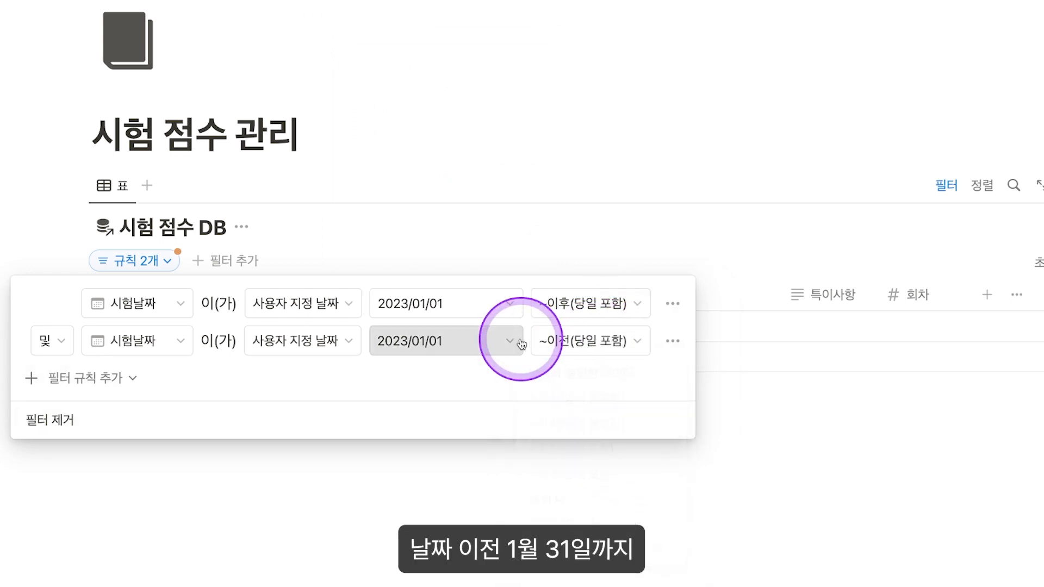
left_click(521, 343)
left_click(416, 265)
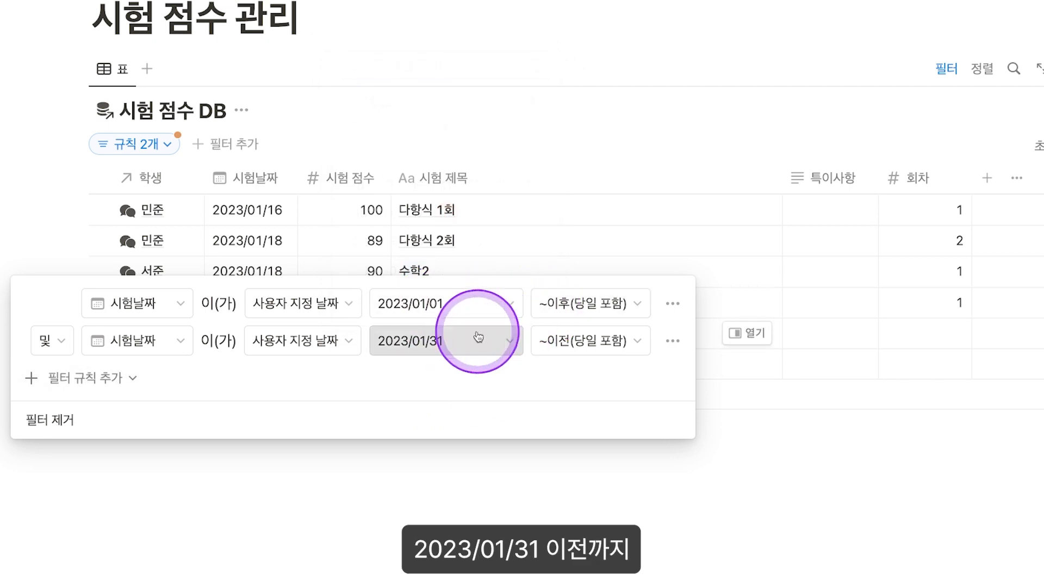
left_click(597, 178)
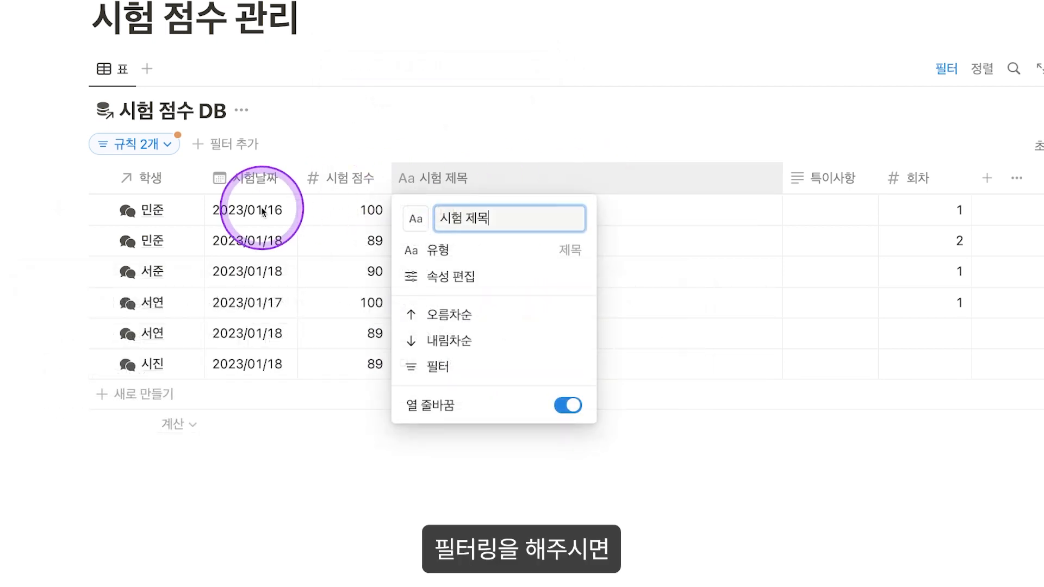
Step: Select the filtered exam dates and show the average exam score (92.83333)
left_click(214, 210)
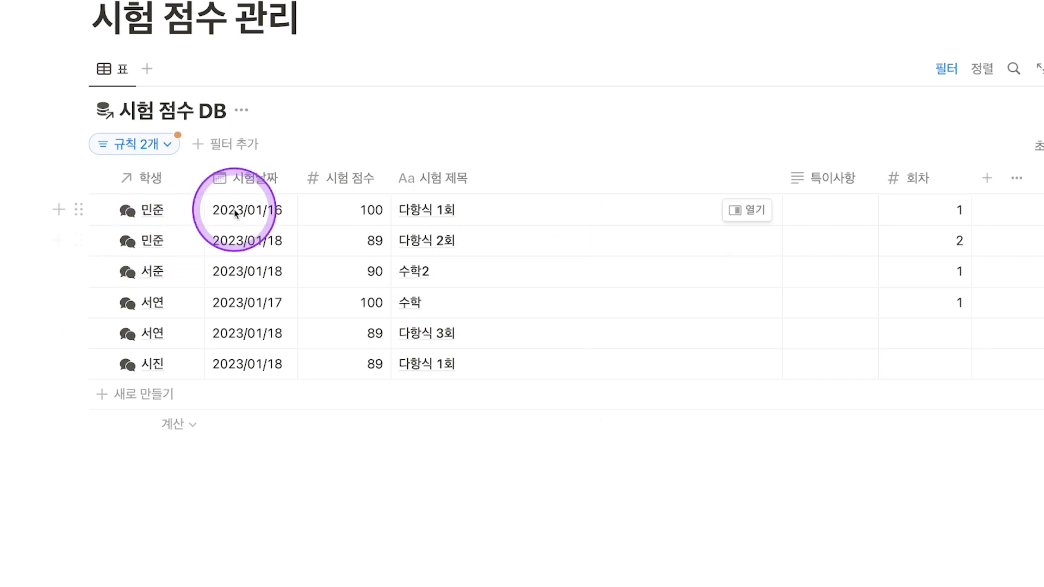
left_click_drag(256, 219, 241, 349)
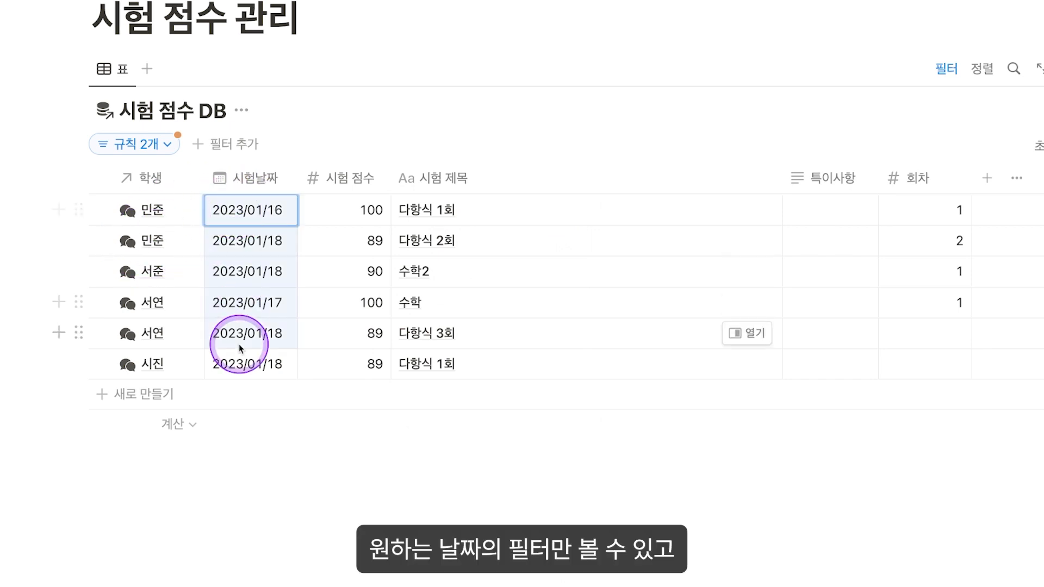
left_click(354, 425)
left_click(338, 294)
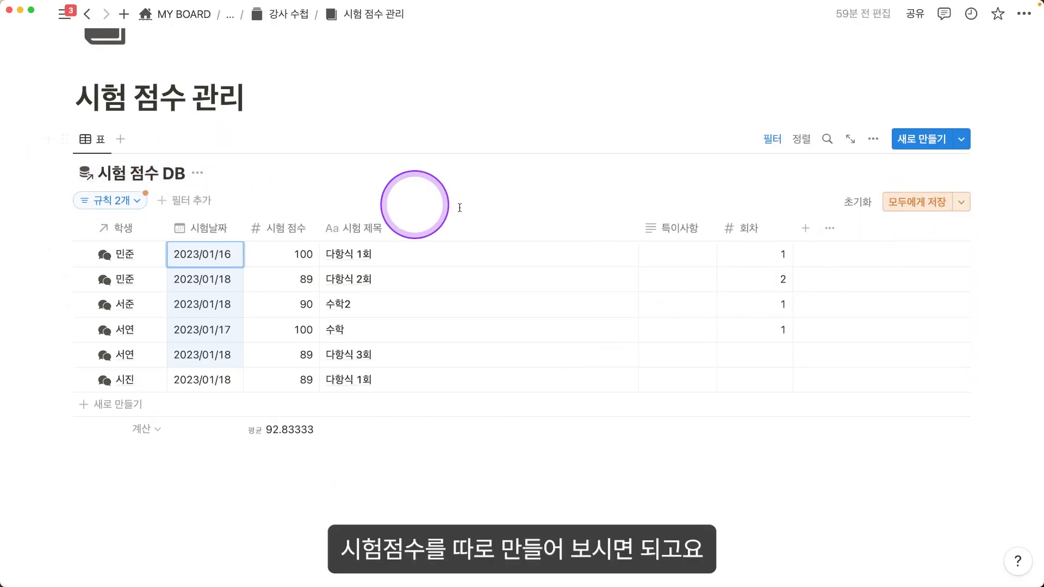
Step: Reset the view to discard the date filter and return to 강사 수첩
left_click(874, 203)
left_click(302, 16)
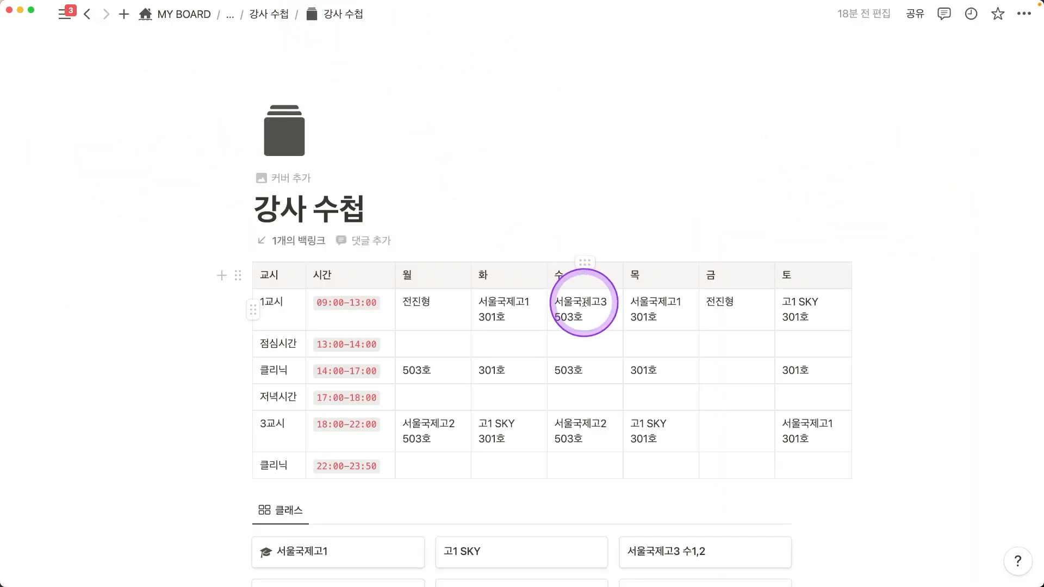
scroll(549, 380, "down", 8)
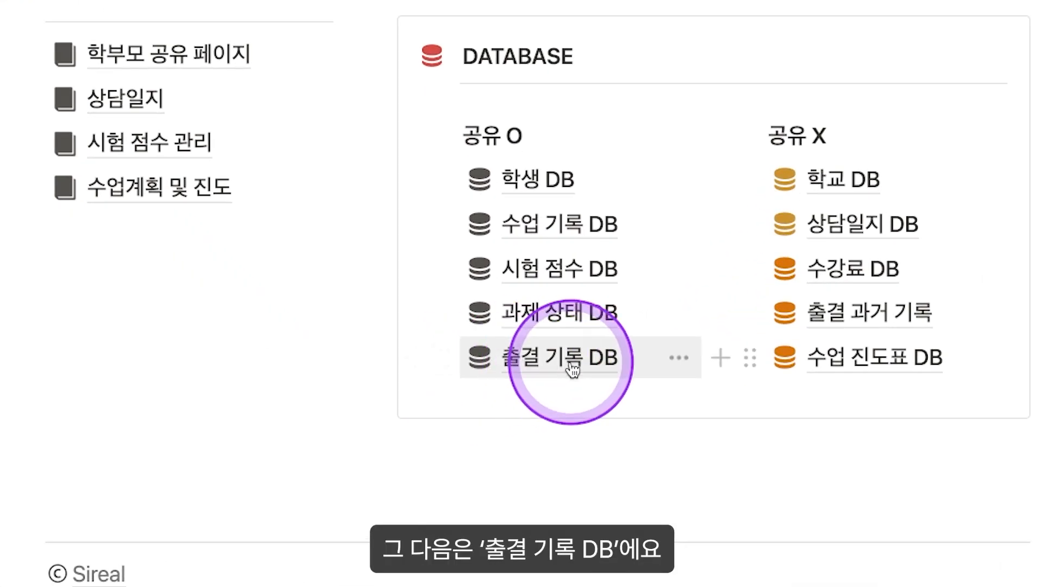
Step: In 출결 기록 DB, apply the 학생 상담 일지 template to the first row's student page in side peek
left_click(572, 370)
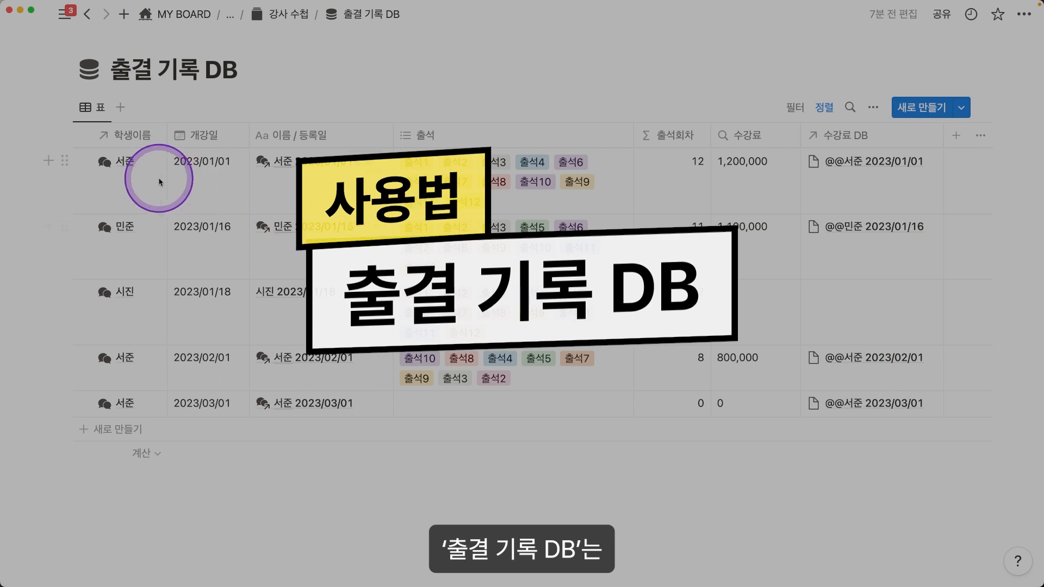
left_click(159, 182)
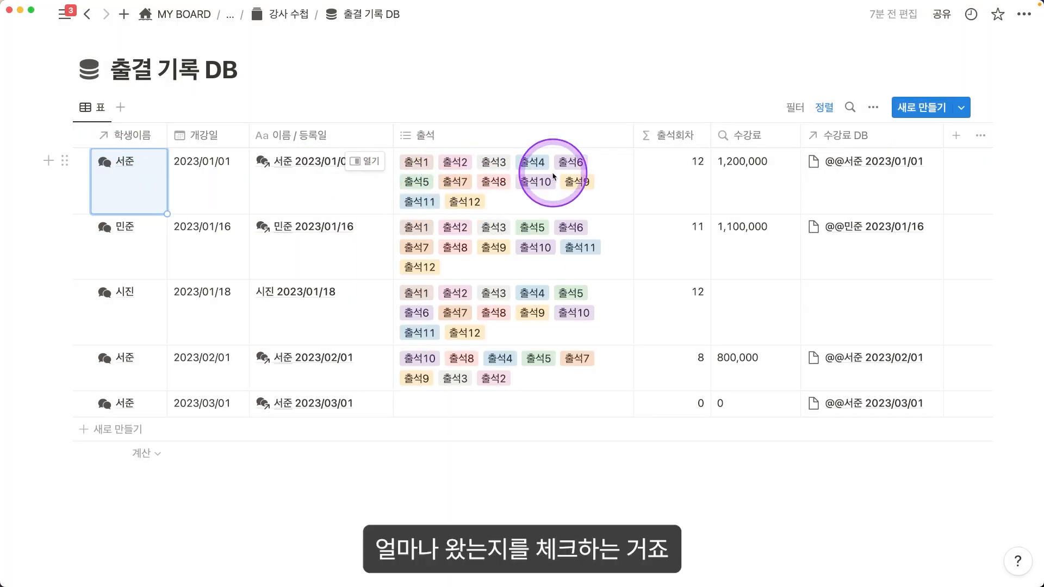
left_click(119, 174)
left_click(203, 214)
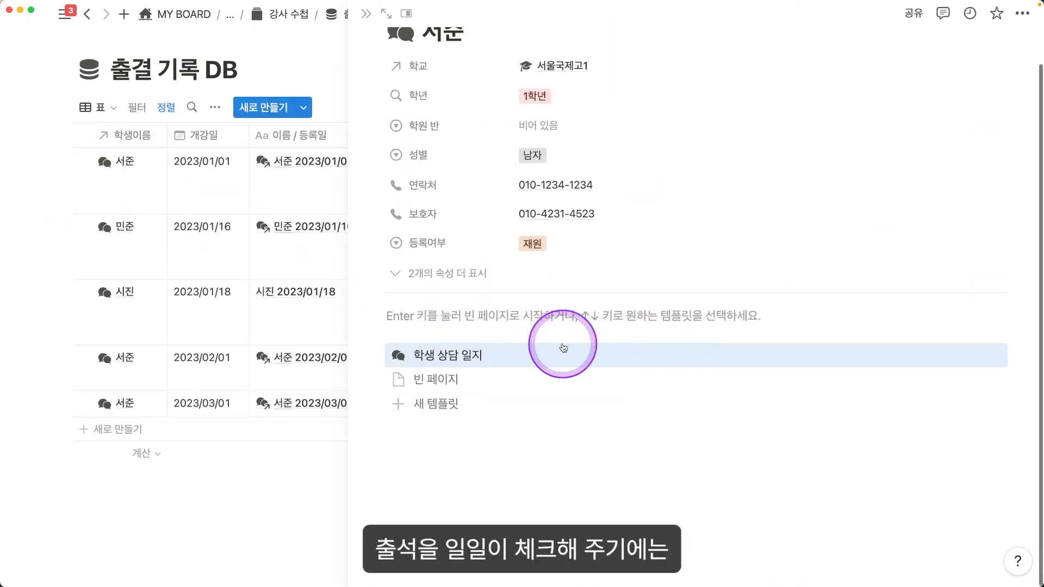
left_click(507, 360)
scroll(599, 381, "down", 10)
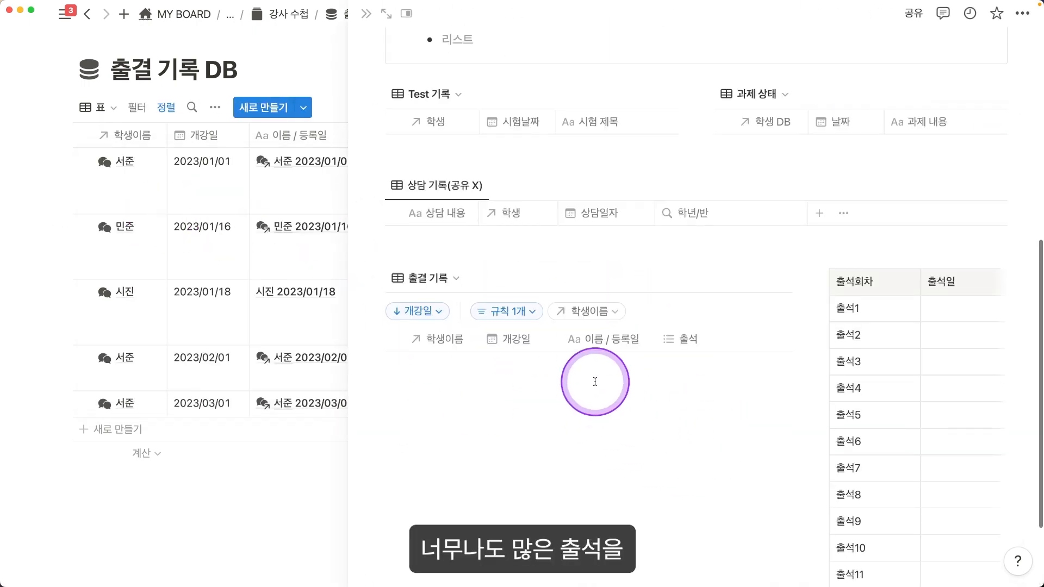
scroll(766, 394, "down", 2)
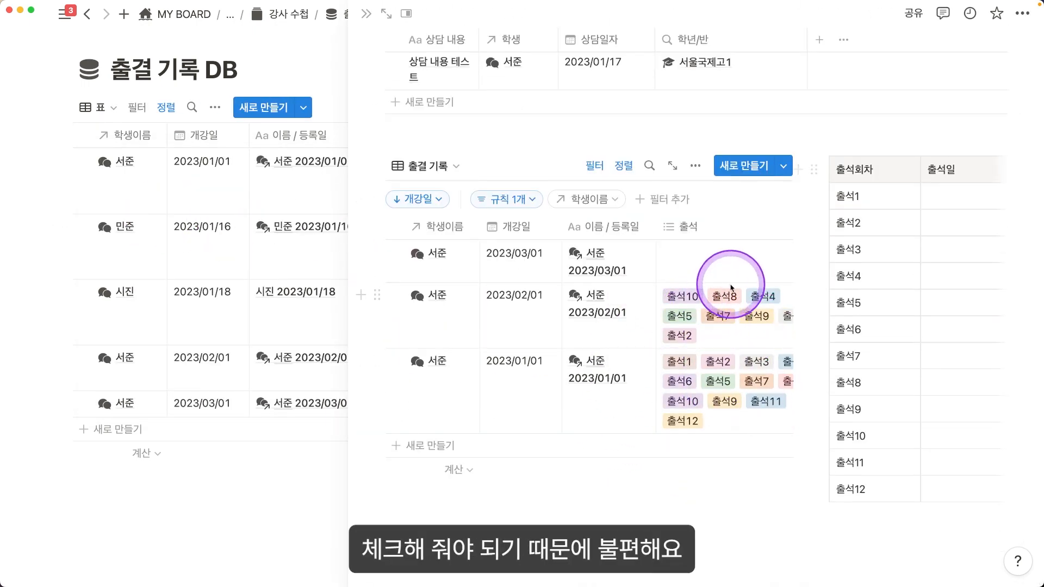
left_click(366, 13)
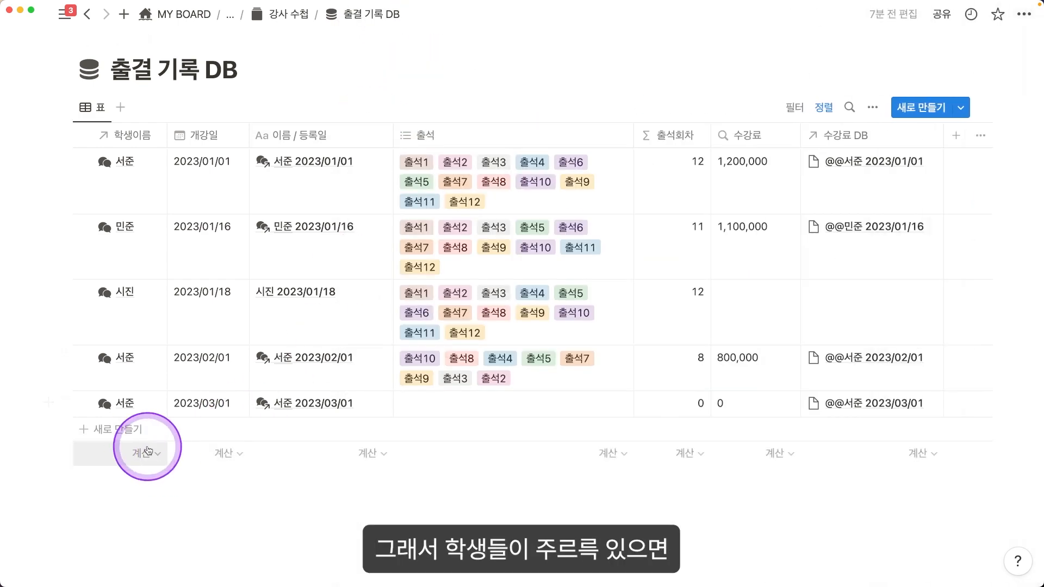
Step: Tag each of the first three attendance rows with 출석1
left_click_drag(143, 209, 123, 449)
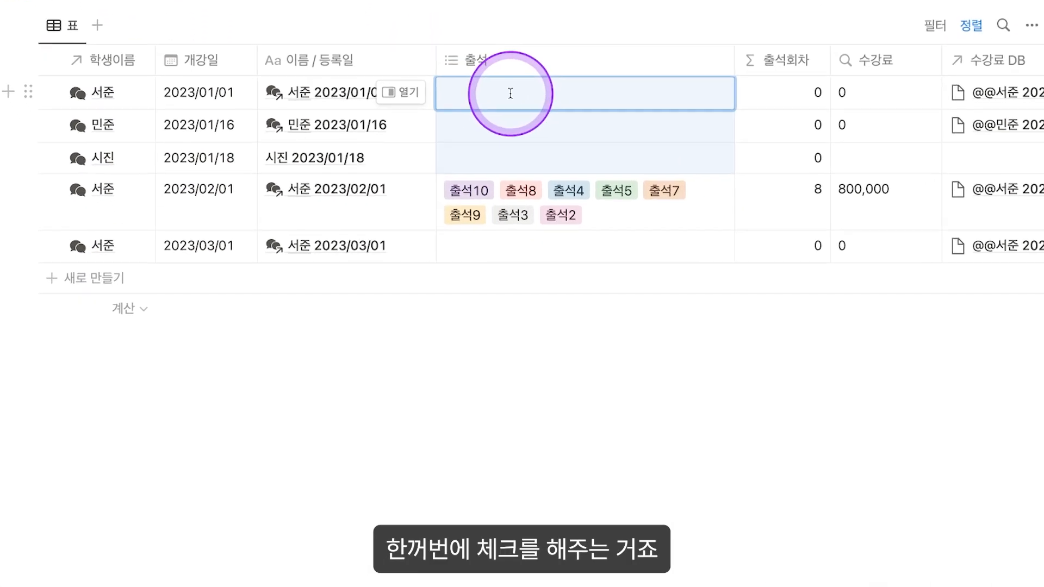
left_click(449, 160)
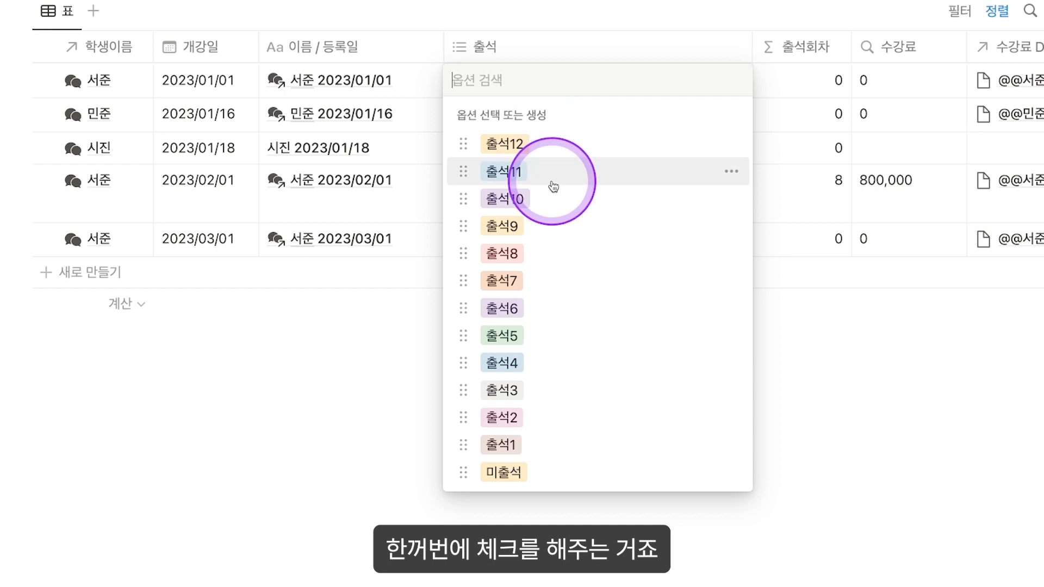
left_click(563, 444)
key("Escape")
left_click(513, 111)
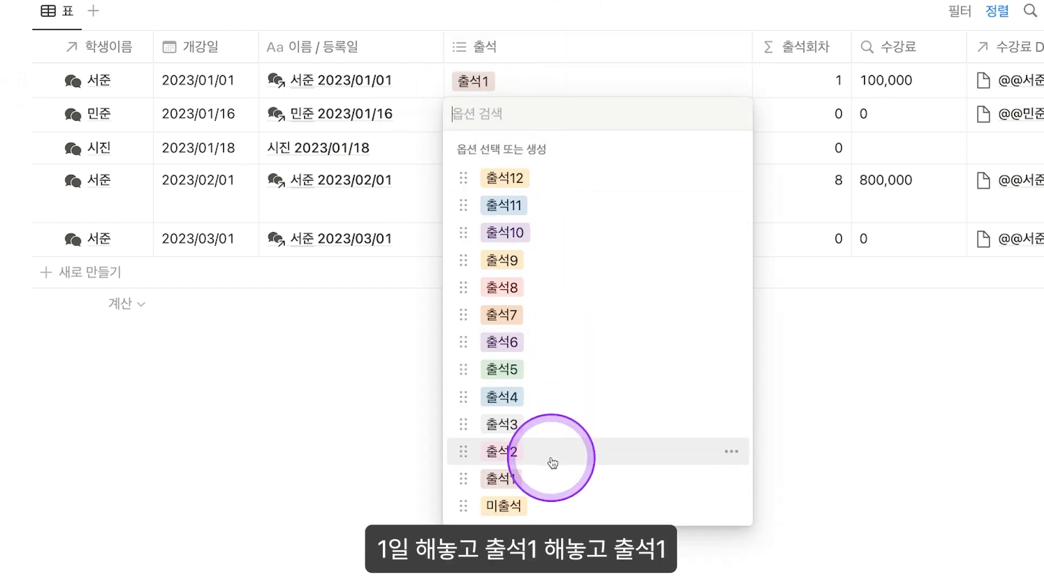
left_click(543, 477)
left_click(533, 150)
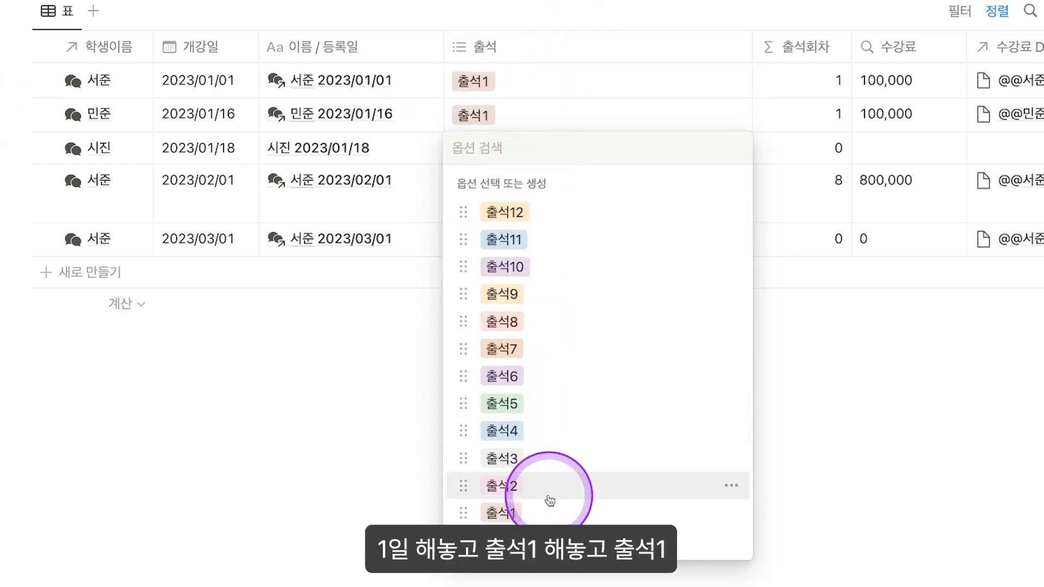
left_click(550, 513)
left_click(721, 30)
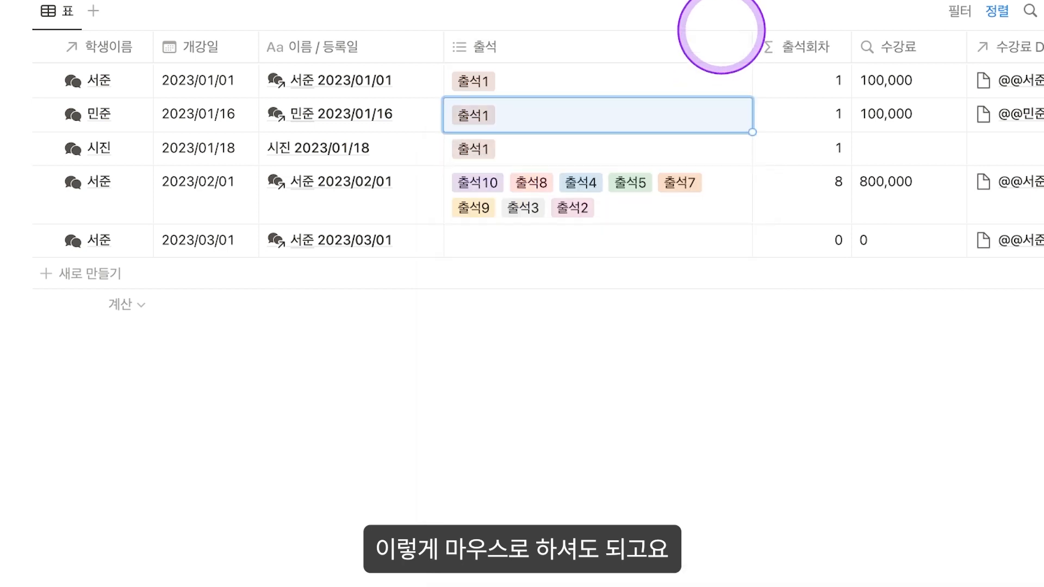
Step: Clear those 출석1 tags and give the first row 출석1, 출석2 and 출석3
key("Up")
key("Up")
key("shift+Down")
key("shift+Down")
key("BackSpace")
key("Up")
key("Up")
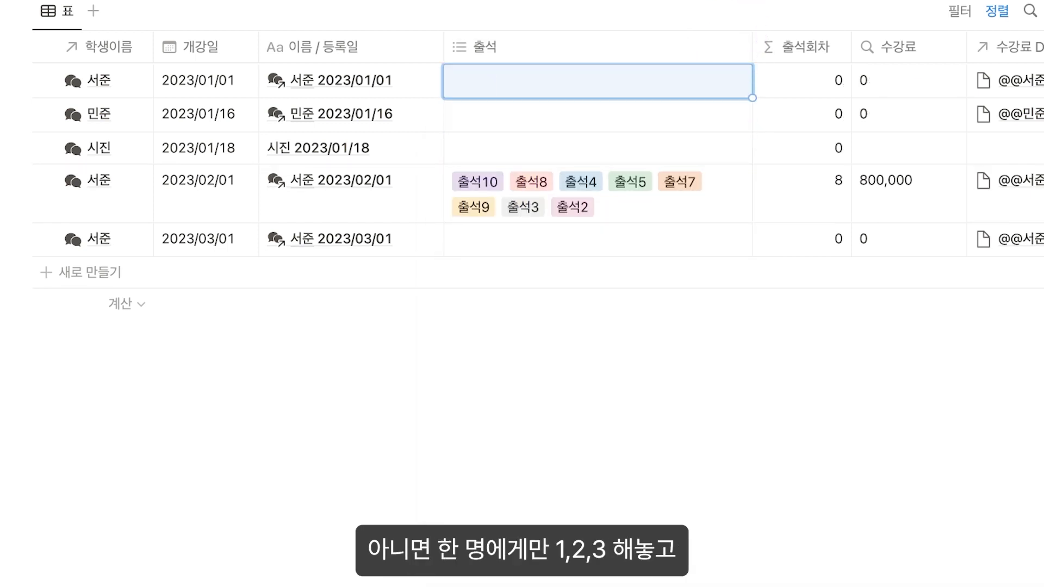
key("Return")
left_click(533, 451)
left_click(533, 417)
left_click(533, 391)
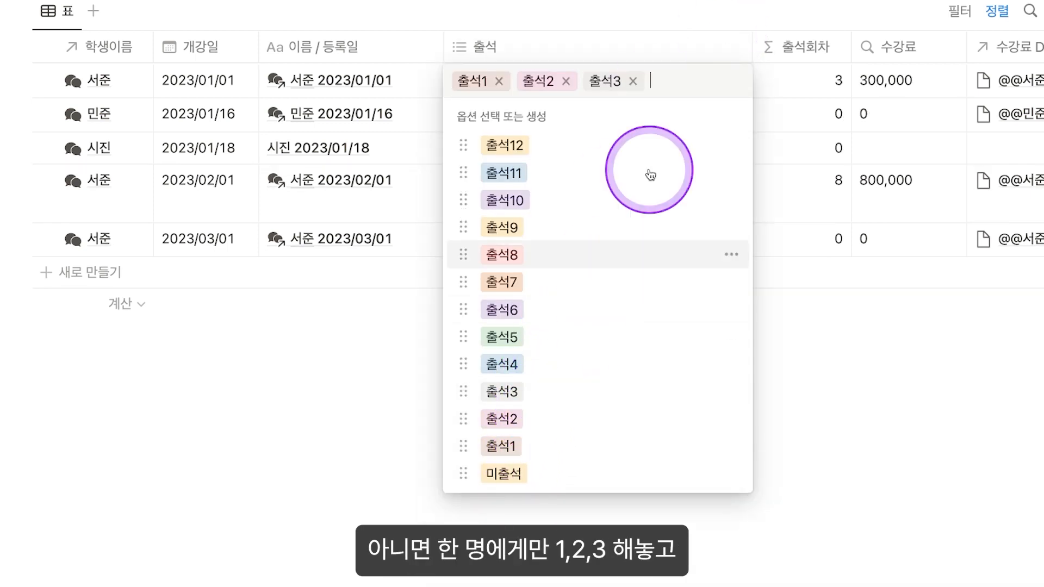
key("Escape")
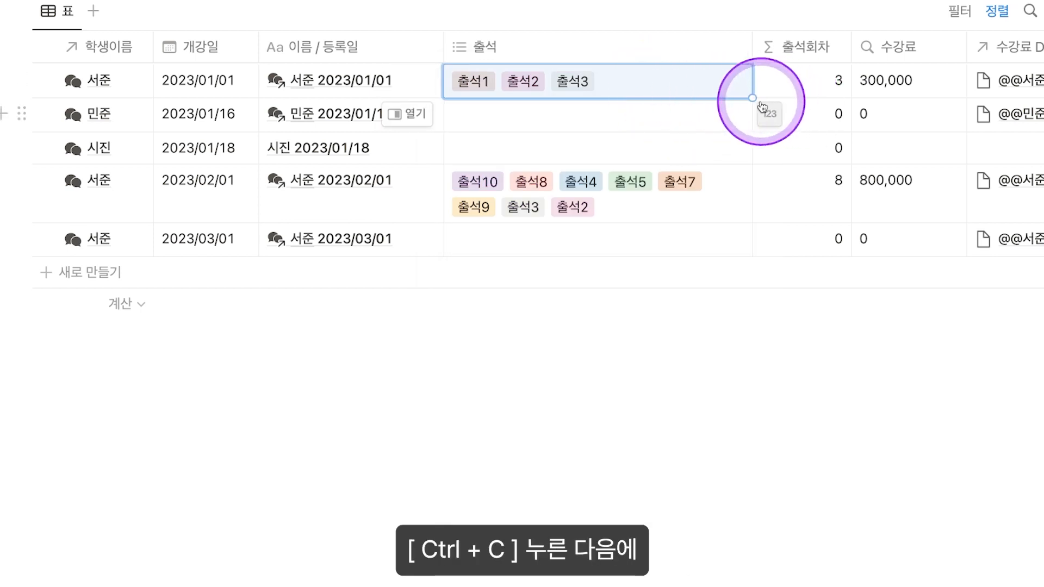
Step: Fill rows 2–3 with the first row's 출석1, 출석2, 출석3 tags via the fill handle
left_click_drag(619, 120, 619, 155)
type("출석1 출석2 출석3 출석1 출석2 출석3")
key("BackSpace")
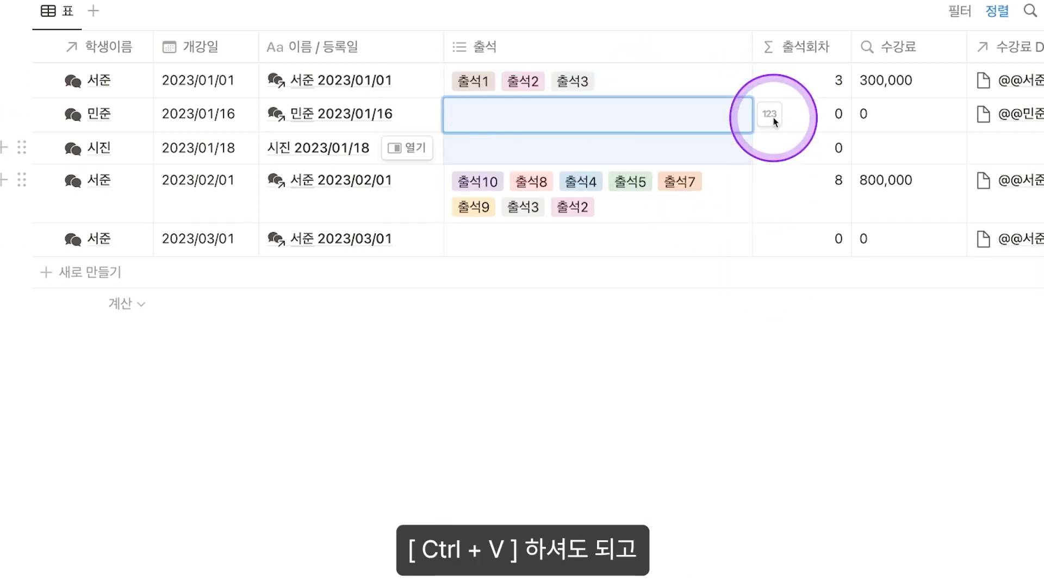
left_click(725, 93)
left_click_drag(752, 98, 750, 152)
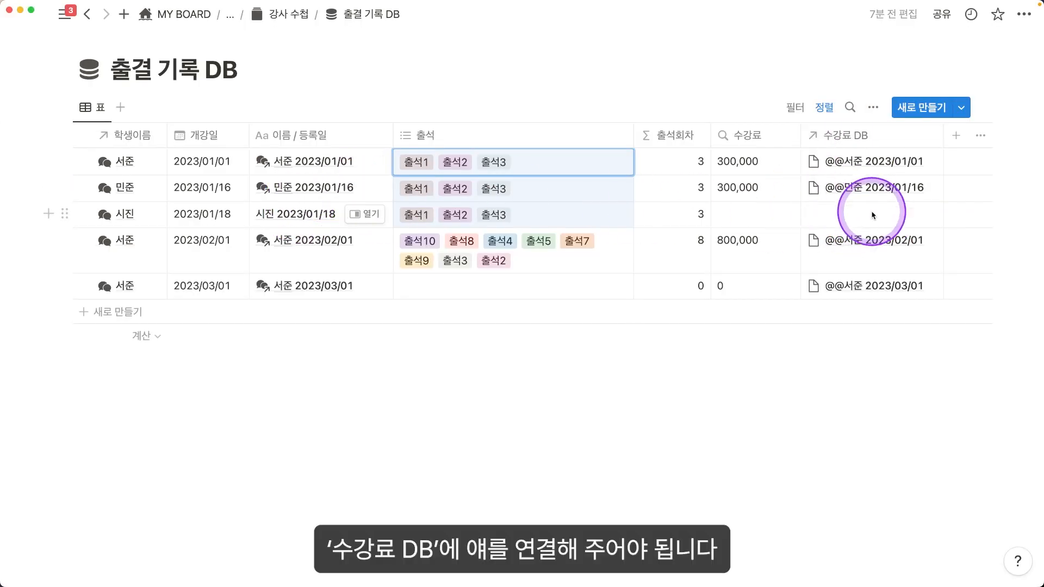
Step: Highlight the tuition values of rows 2–4, then return to 강사 수첩's database list
left_click_drag(754, 178, 755, 246)
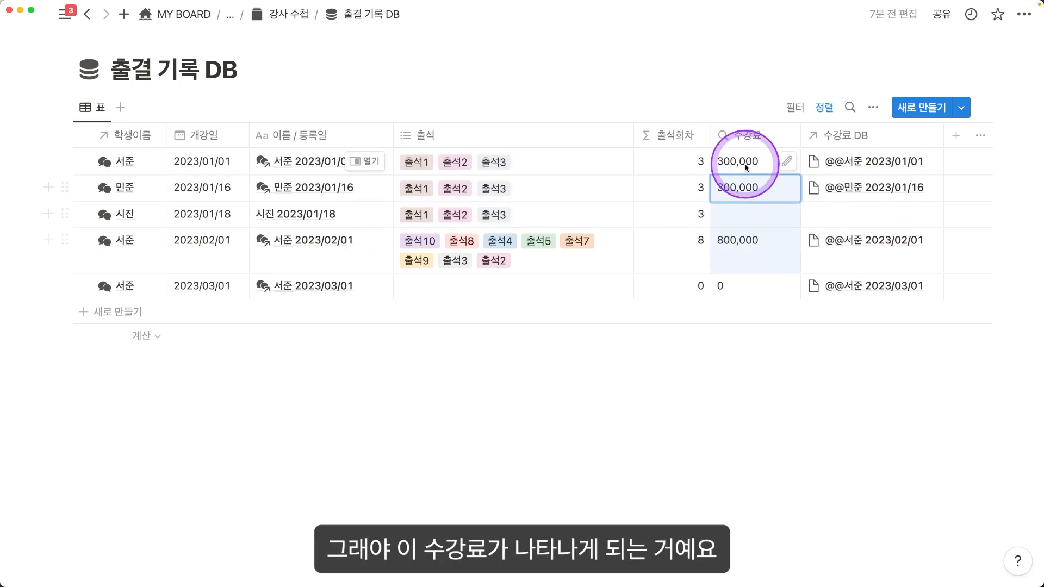
left_click(288, 14)
scroll(692, 353, "down", 10)
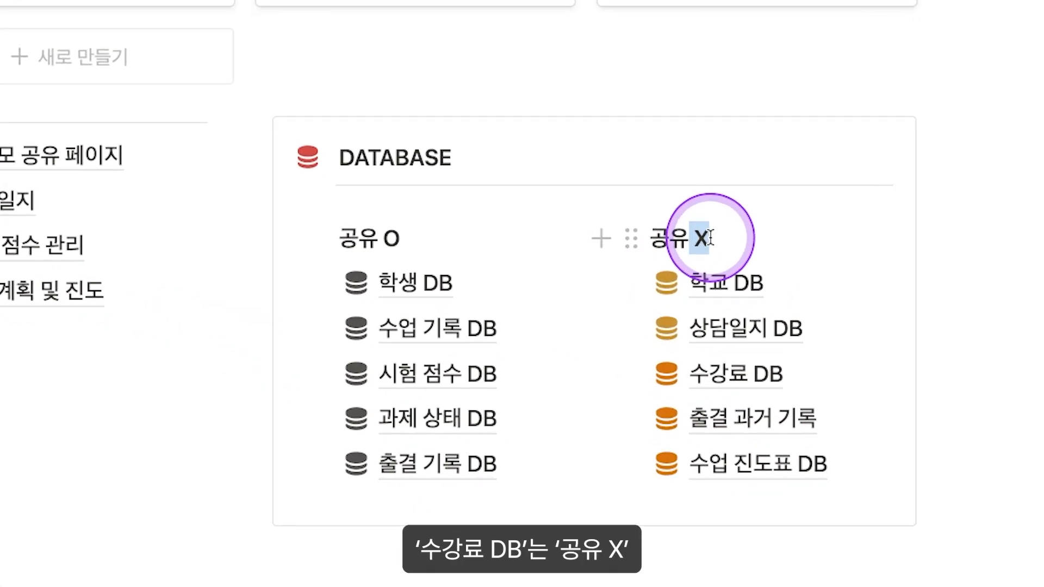
Step: Highlight the X in the 공유 X heading and open the 수강료 DB
left_click_drag(709, 237, 714, 239)
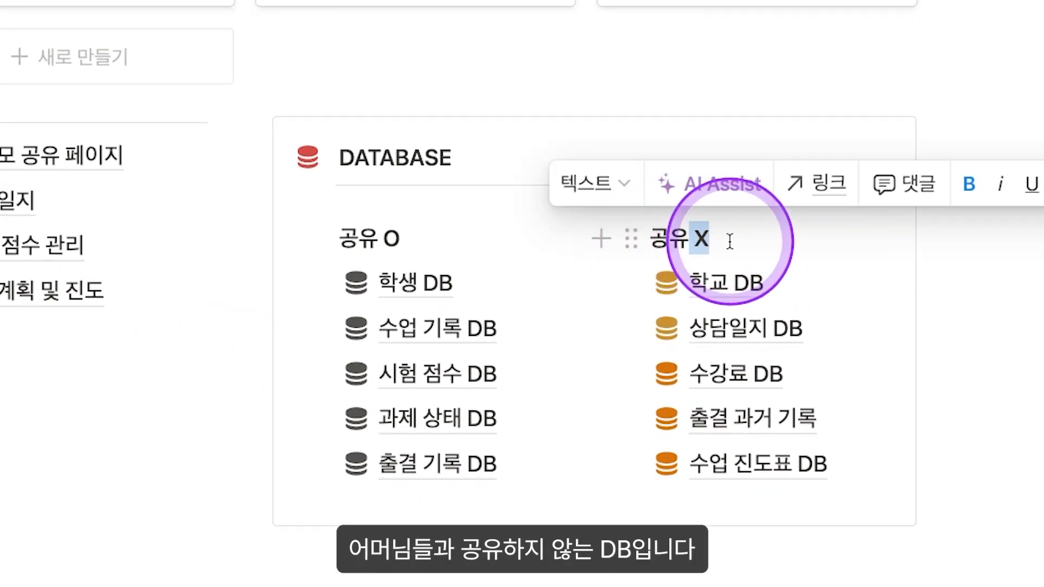
left_click(762, 376)
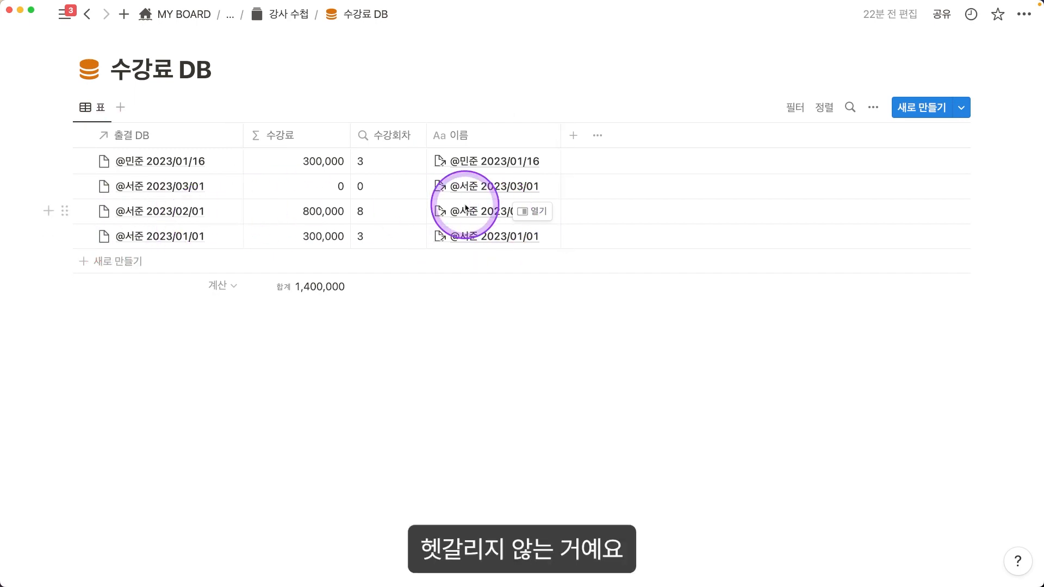
Step: Add a 수강료 DB row linked to 시진 2023/01/18, reviewing tuition amounts and class counts
left_click(145, 262)
key("Escape")
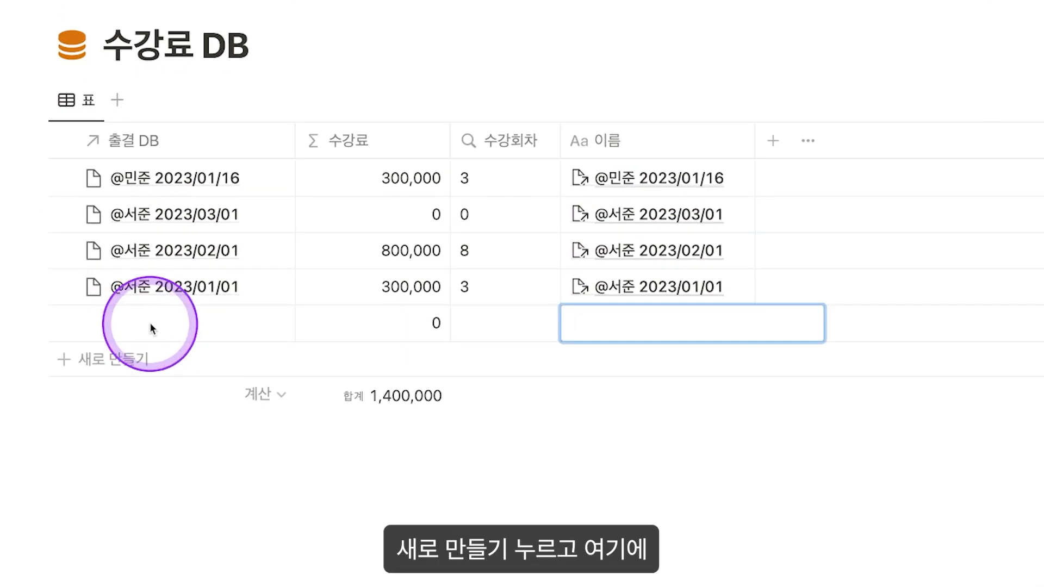
left_click(153, 329)
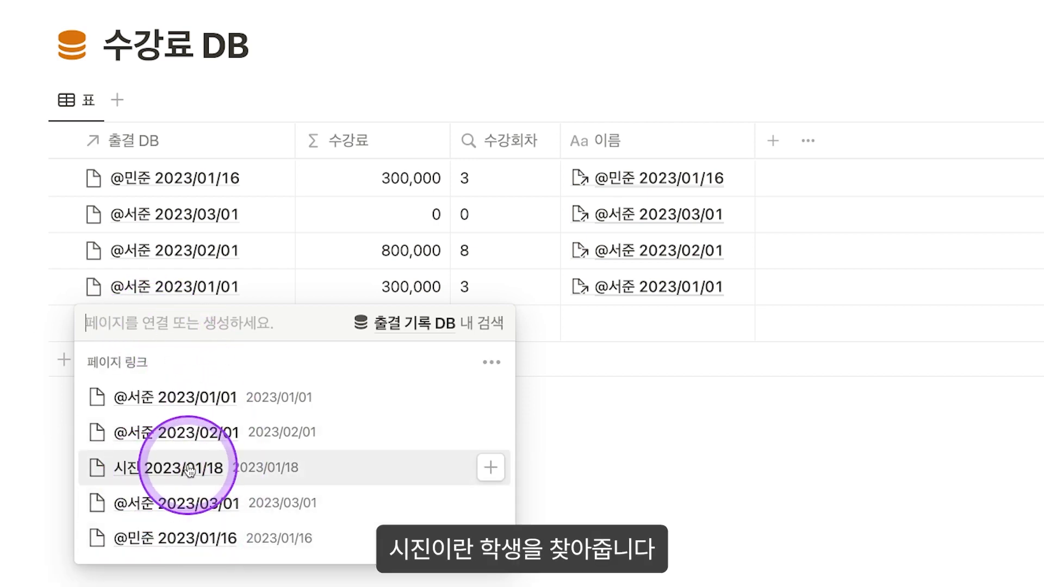
left_click(161, 469)
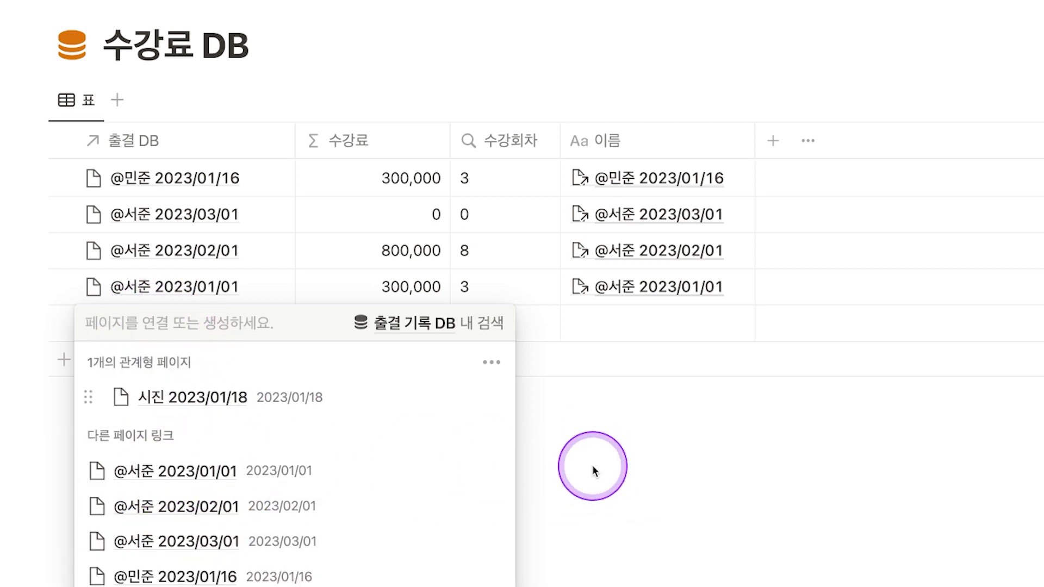
left_click(575, 447)
left_click_drag(384, 186, 396, 338)
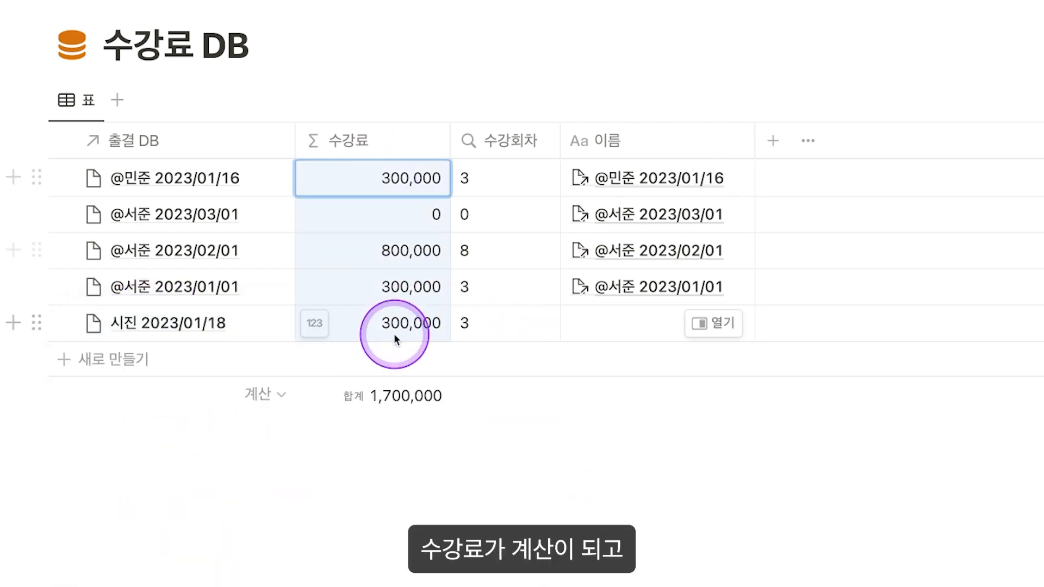
left_click_drag(536, 182, 520, 341)
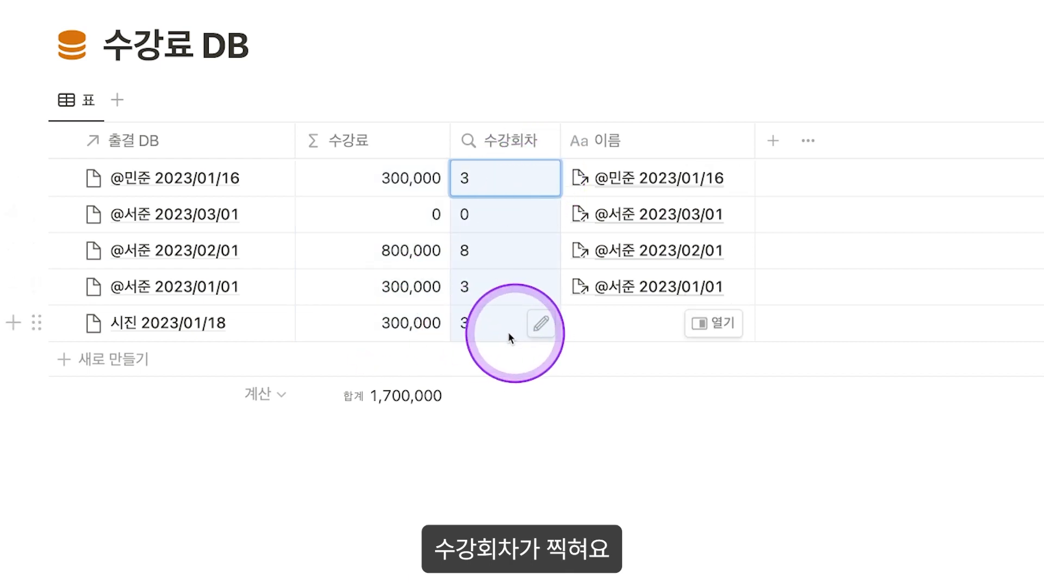
Step: Copy the linked record into the row's 이름 as 시진 2023/01/18, then return to 강사 수첩
left_click(638, 327)
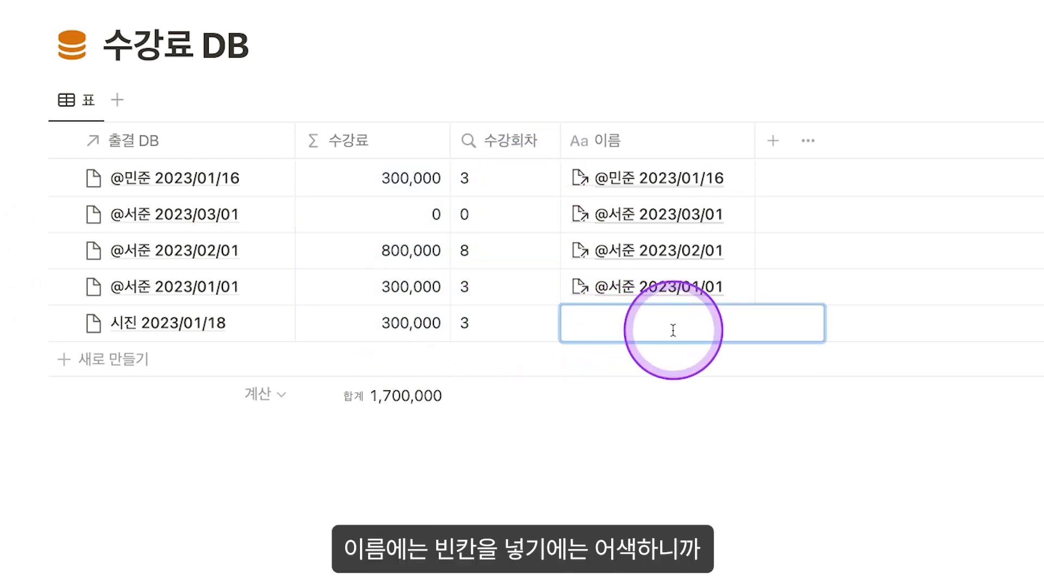
key("Escape")
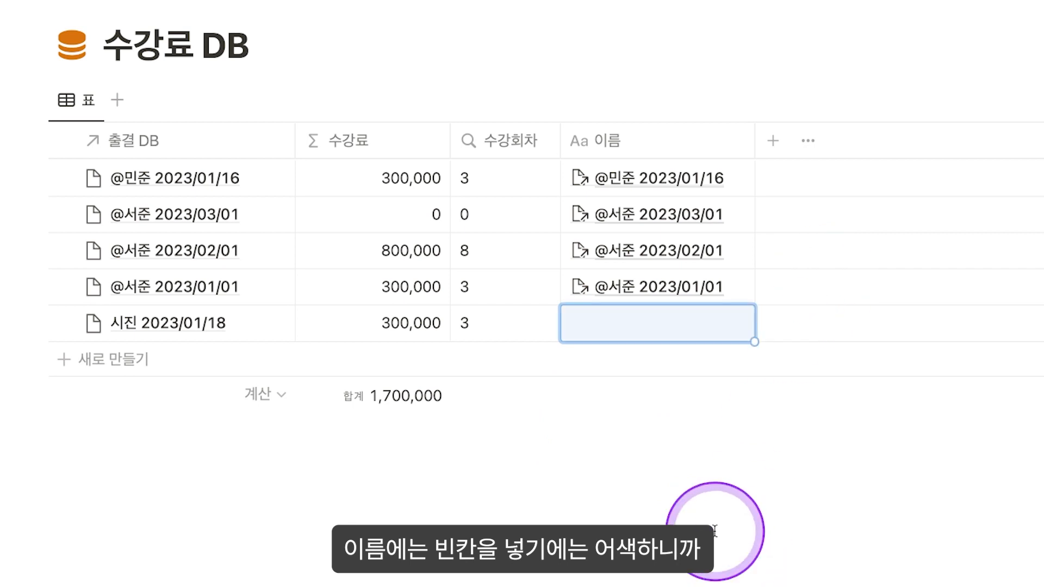
key("Left")
key("Left")
key("Left")
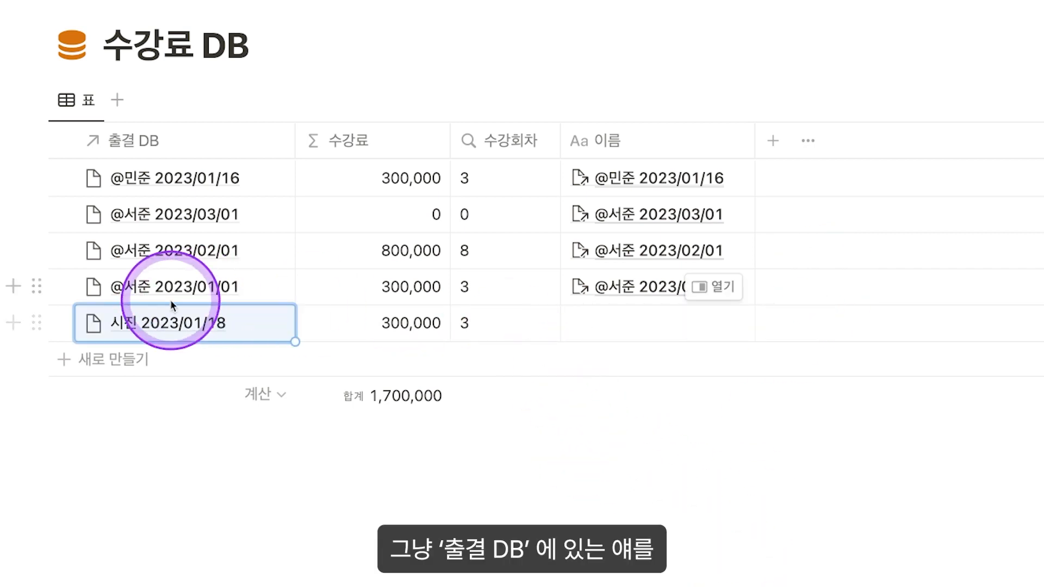
key("ctrl+c")
key("Right")
key("Right")
key("Right")
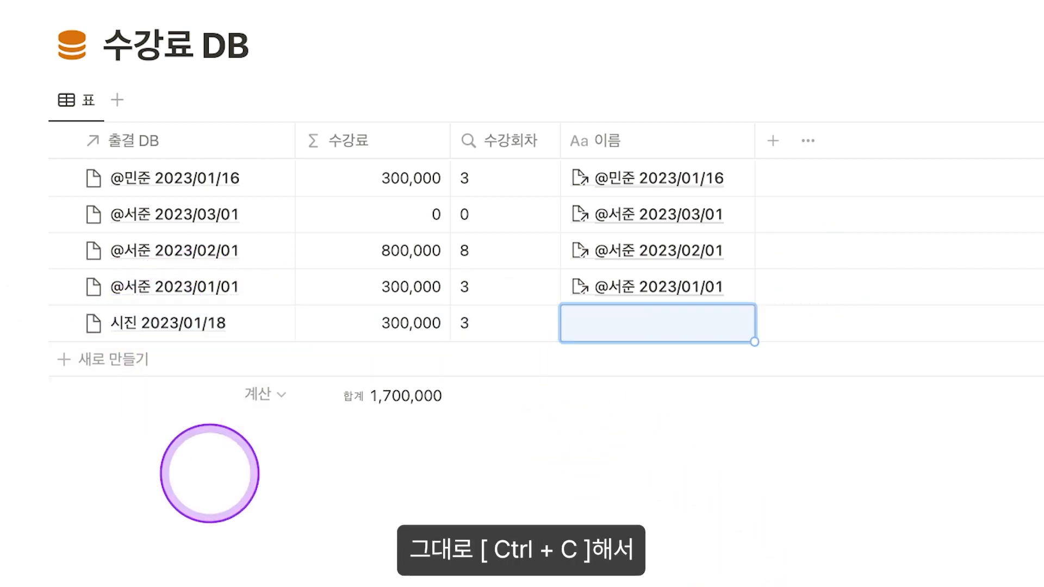
key("ctrl+v")
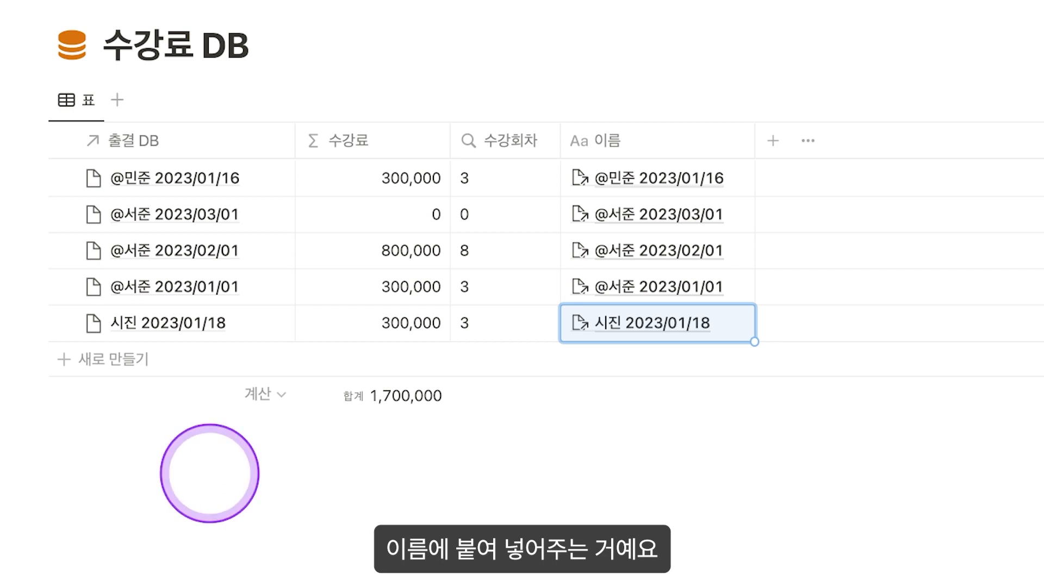
left_click(292, 15)
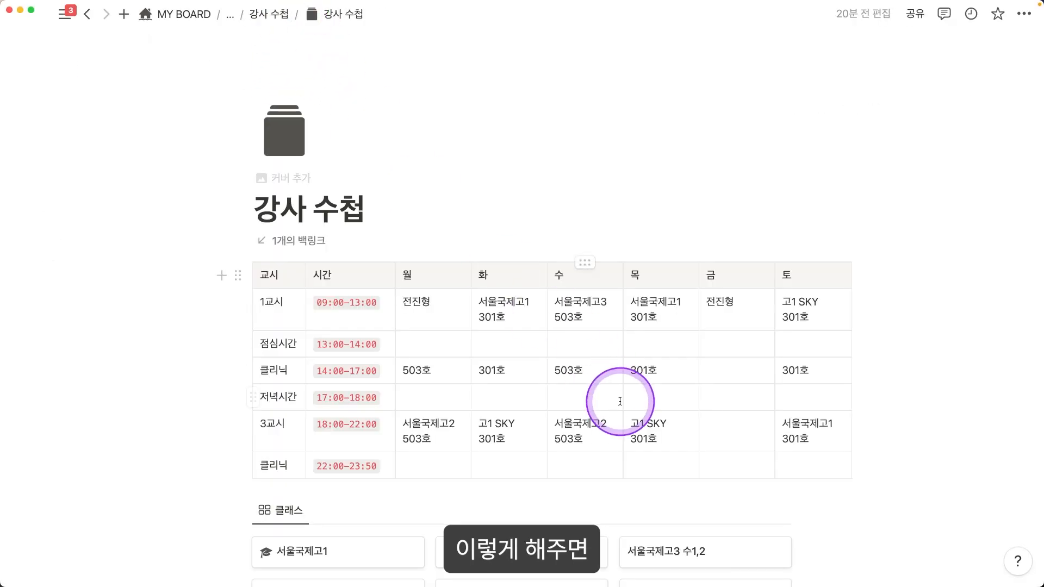
scroll(614, 392, "down", 10)
left_click(544, 422)
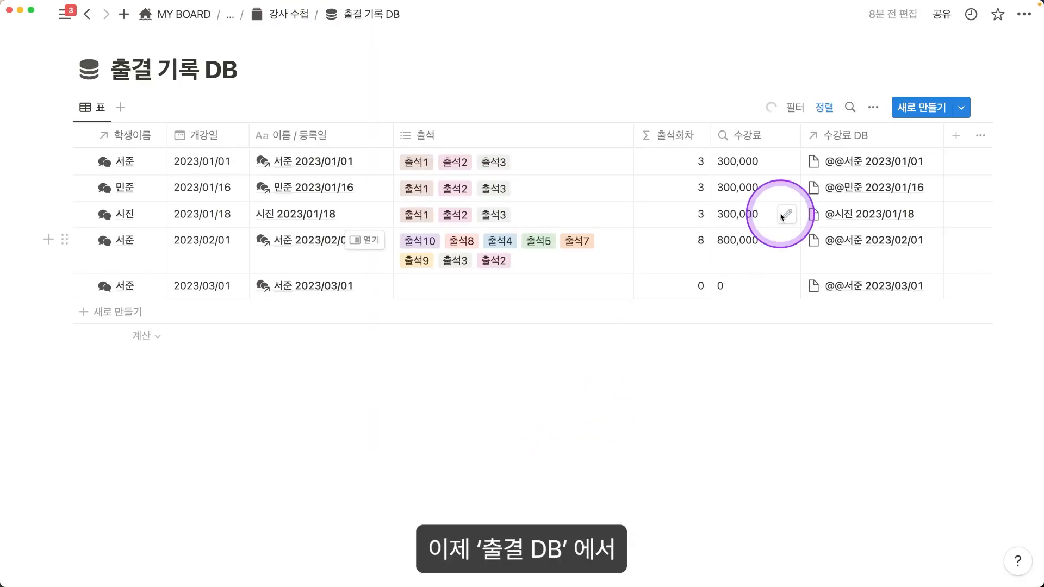
left_click(126, 214)
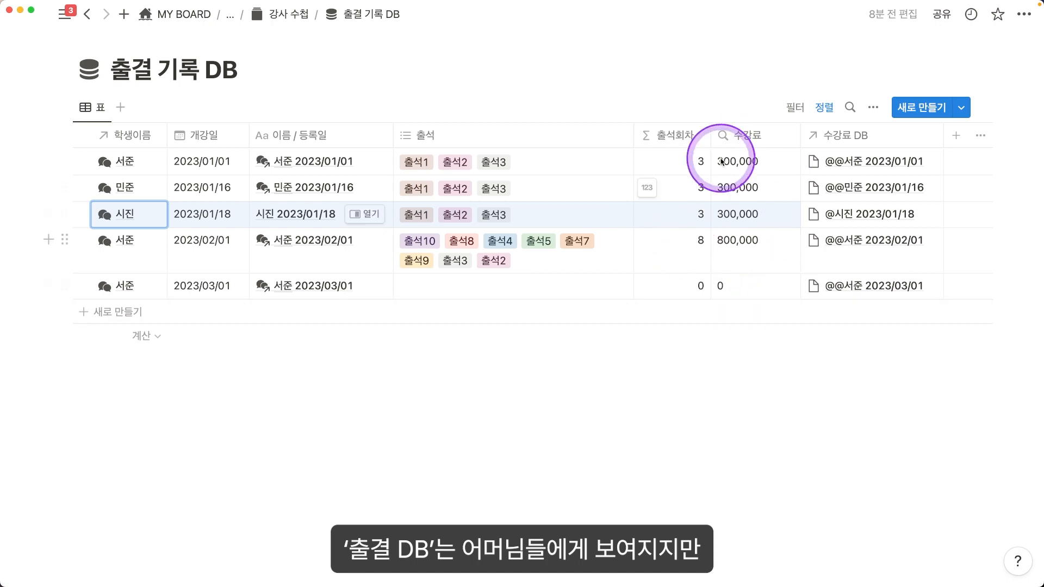
left_click_drag(746, 162, 753, 283)
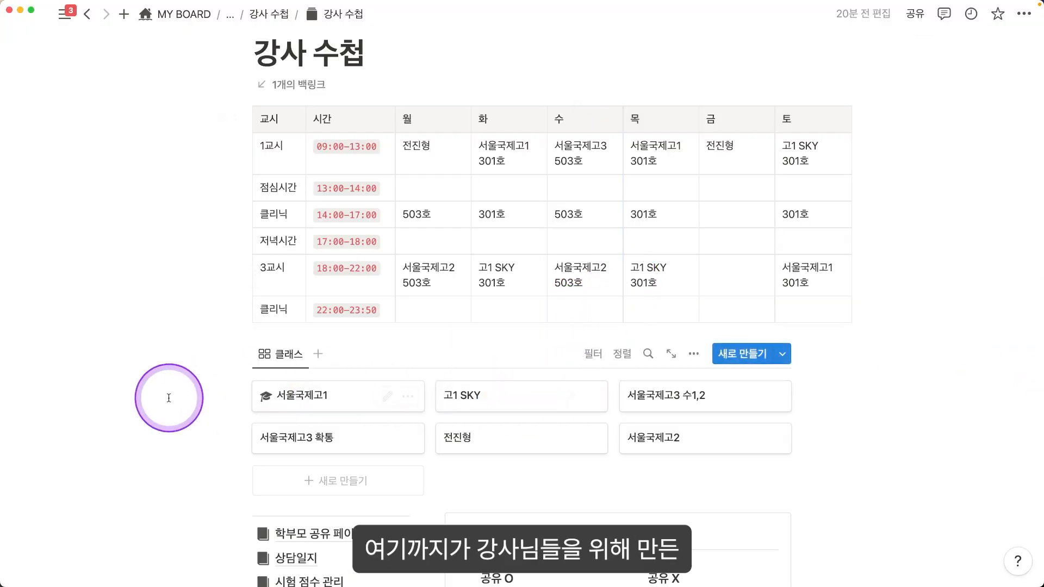
scroll(169, 398, "down", 5)
scroll(429, 351, "up", 5)
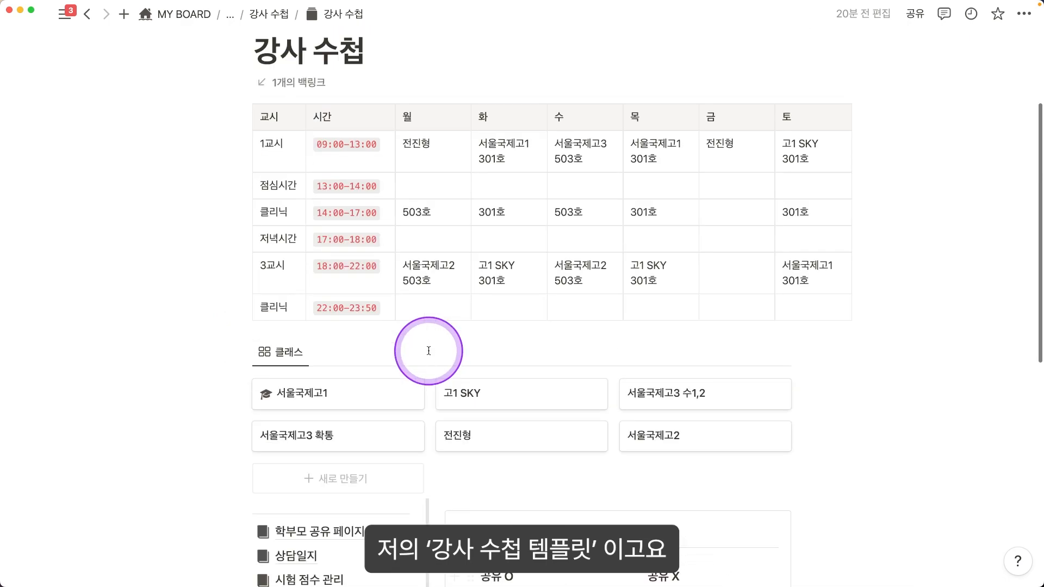
scroll(429, 351, "up", 3)
scroll(623, 332, "down", 4)
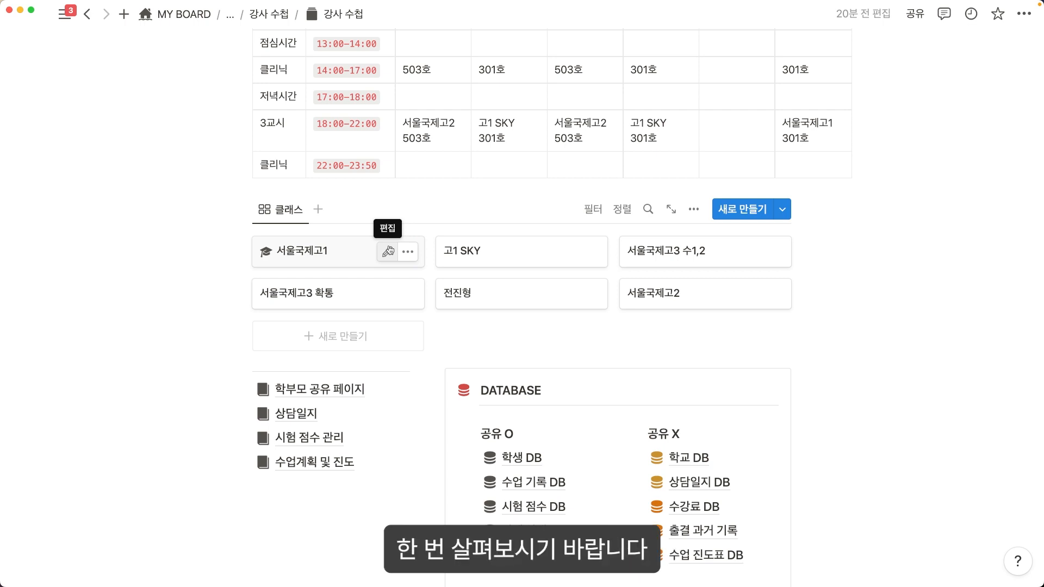
scroll(395, 246, "down", 3)
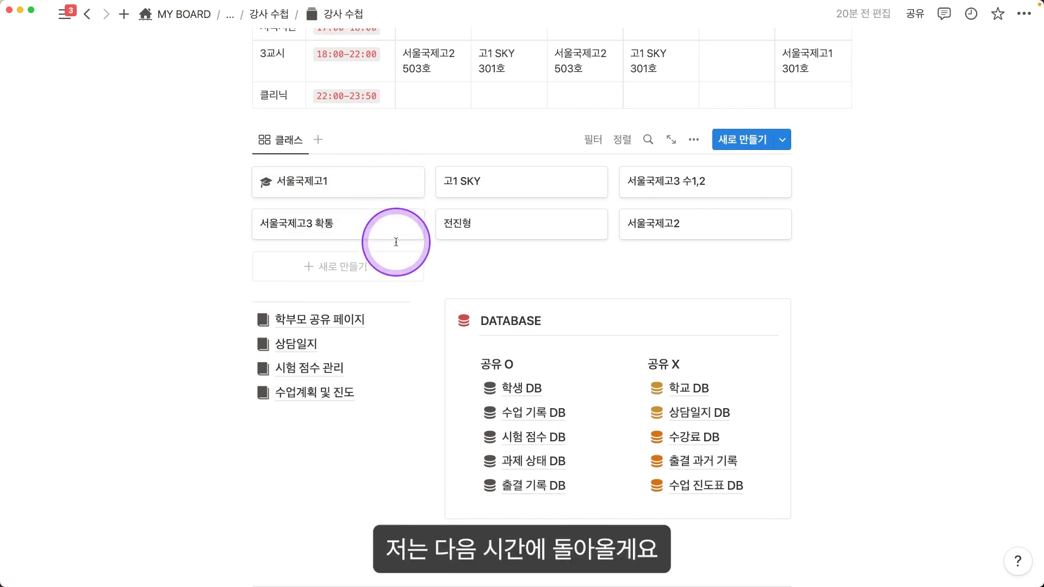